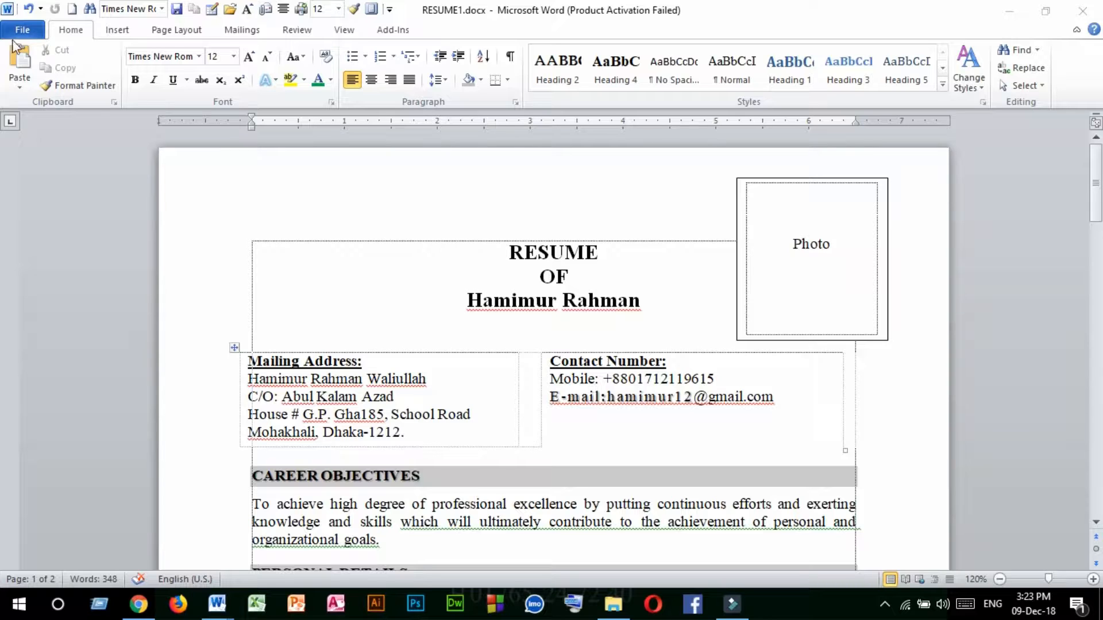
# Create a new blank document separate from the finished sample resume.
pyautogui.click(36, 35)
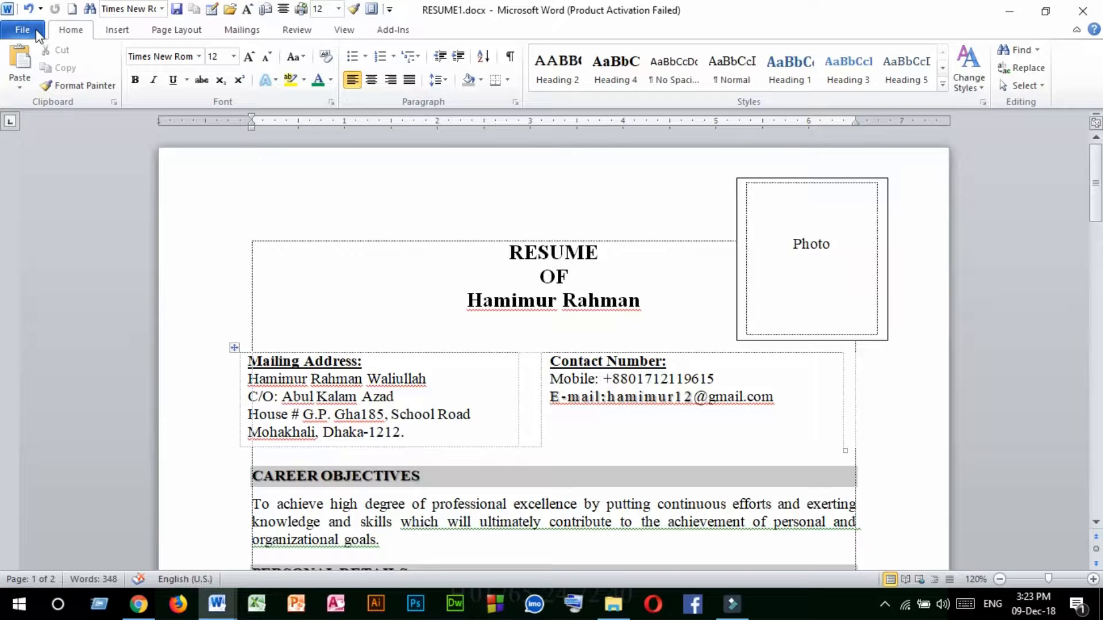
pyautogui.click(36, 29)
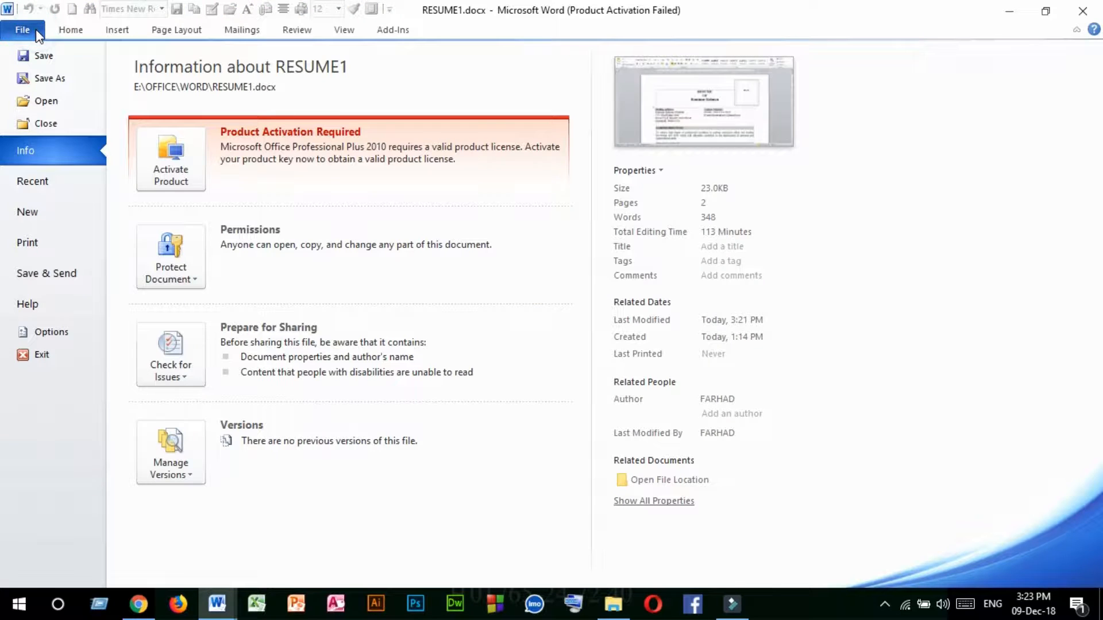
pyautogui.click(27, 215)
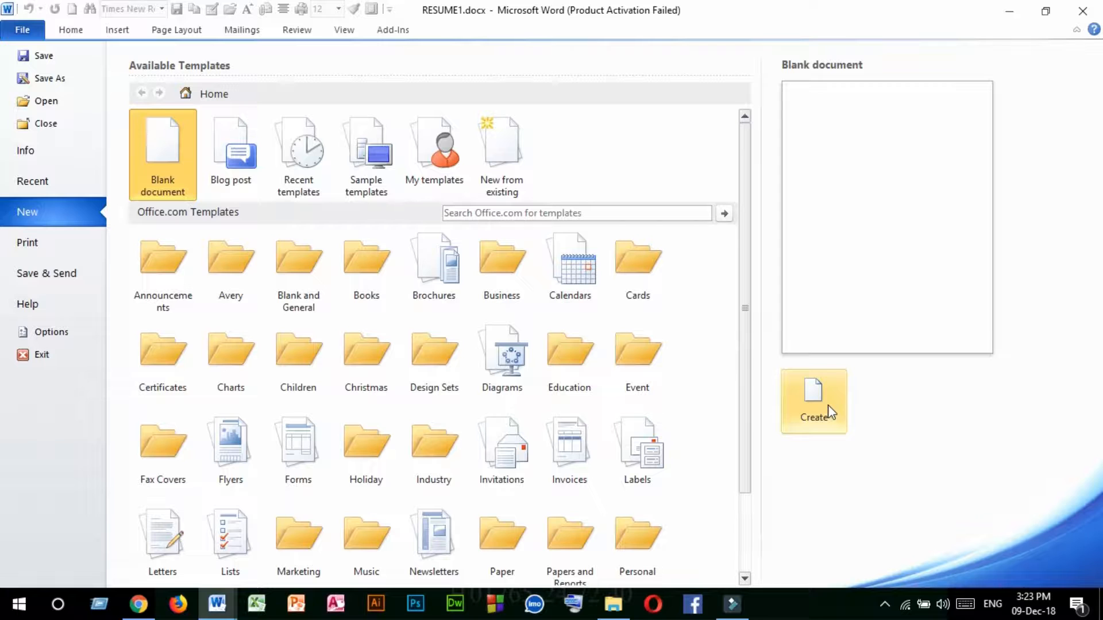
pyautogui.click(70, 29)
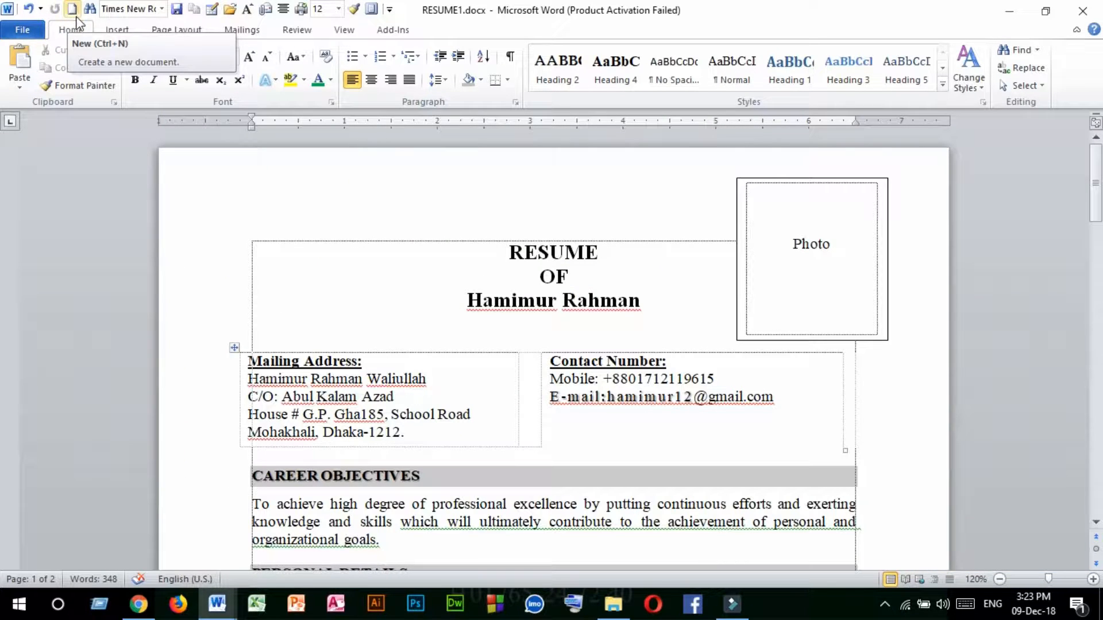
pyautogui.click(74, 12)
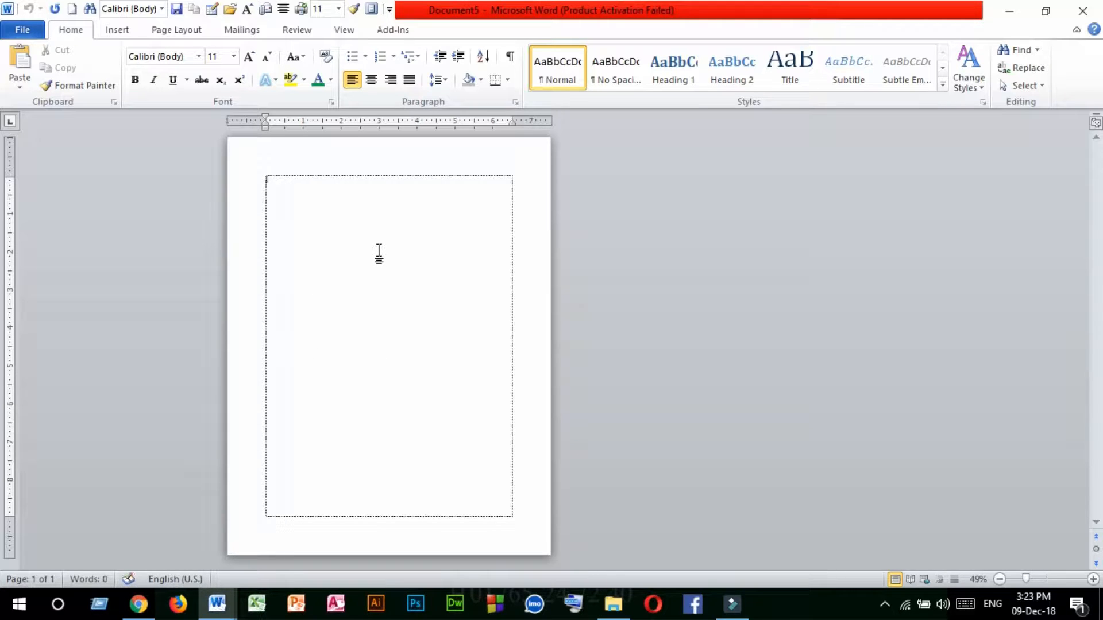
# Set up the page with Normal margins, Portrait orientation and A4 paper size.
pyautogui.click(167, 34)
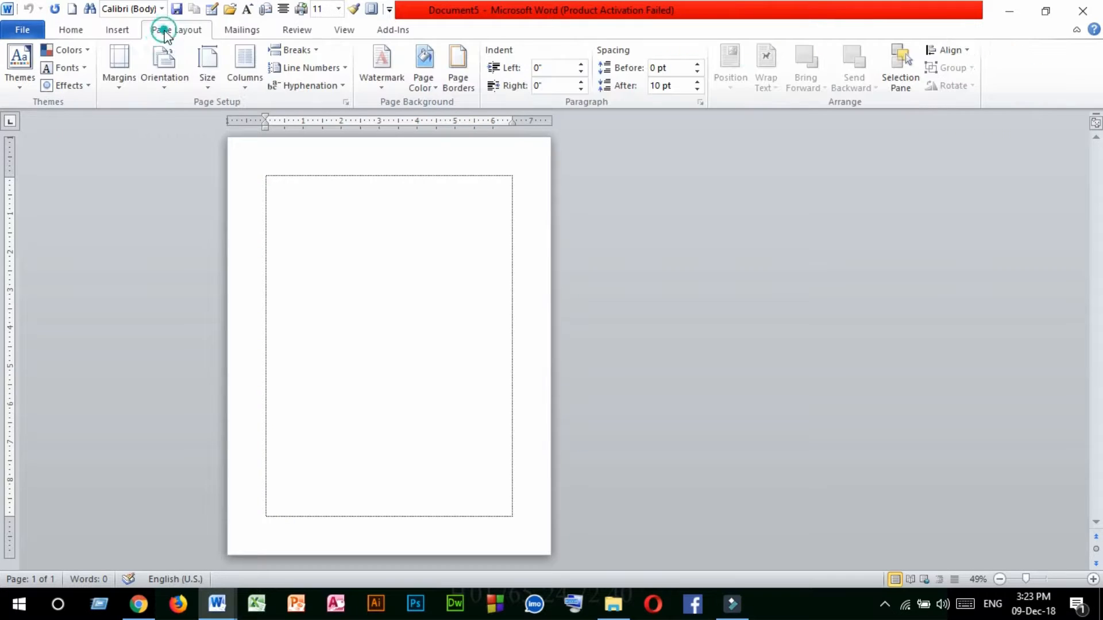
pyautogui.click(115, 89)
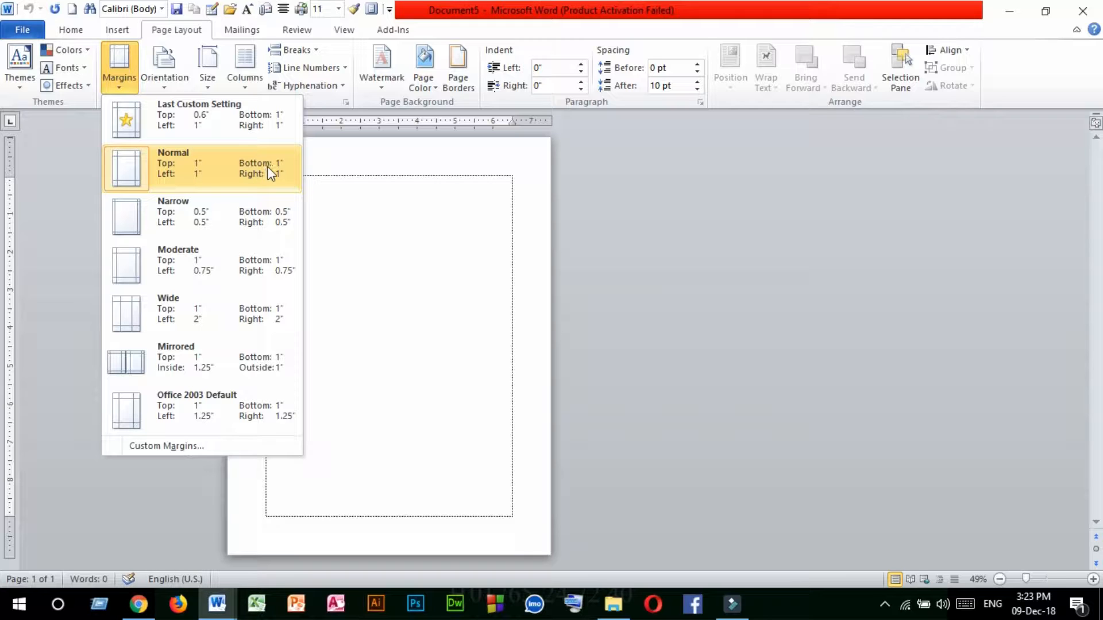
pyautogui.click(172, 165)
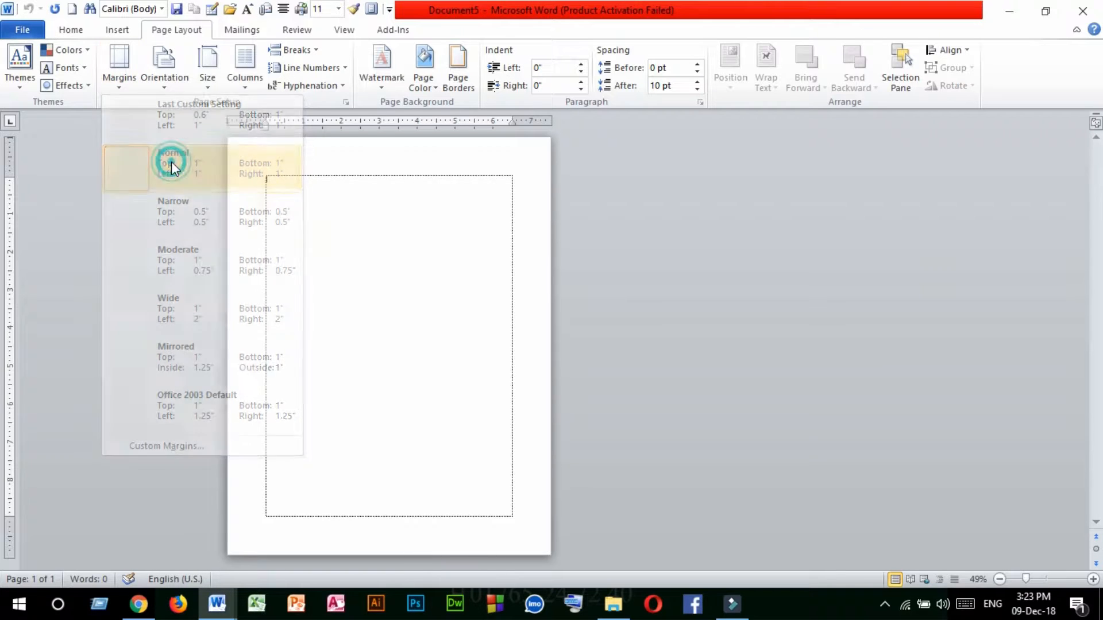
pyautogui.click(170, 88)
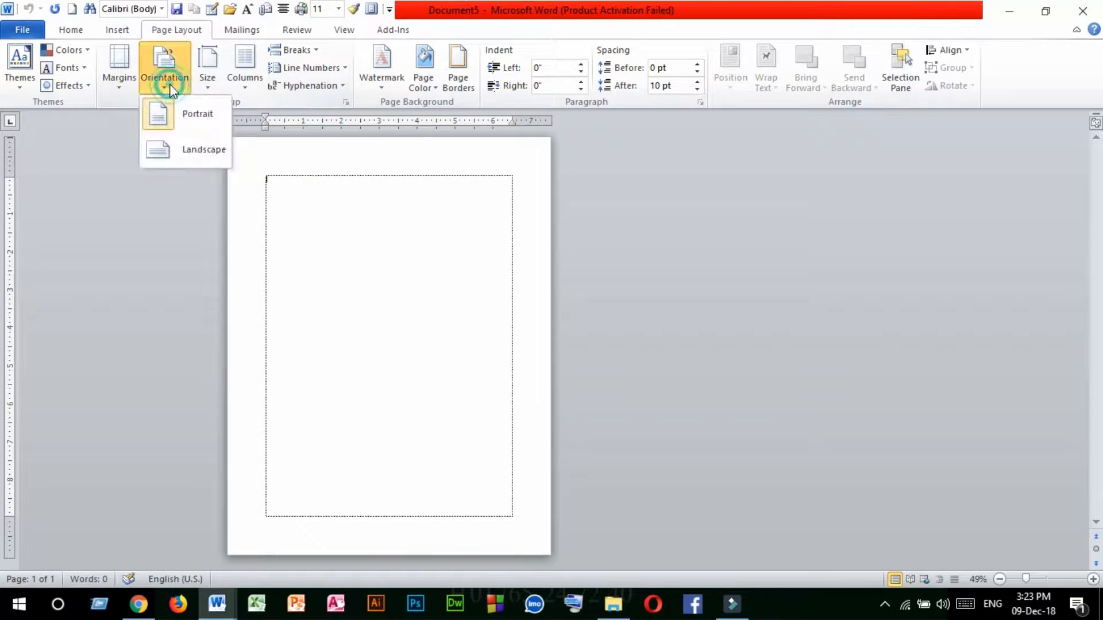
pyautogui.click(169, 123)
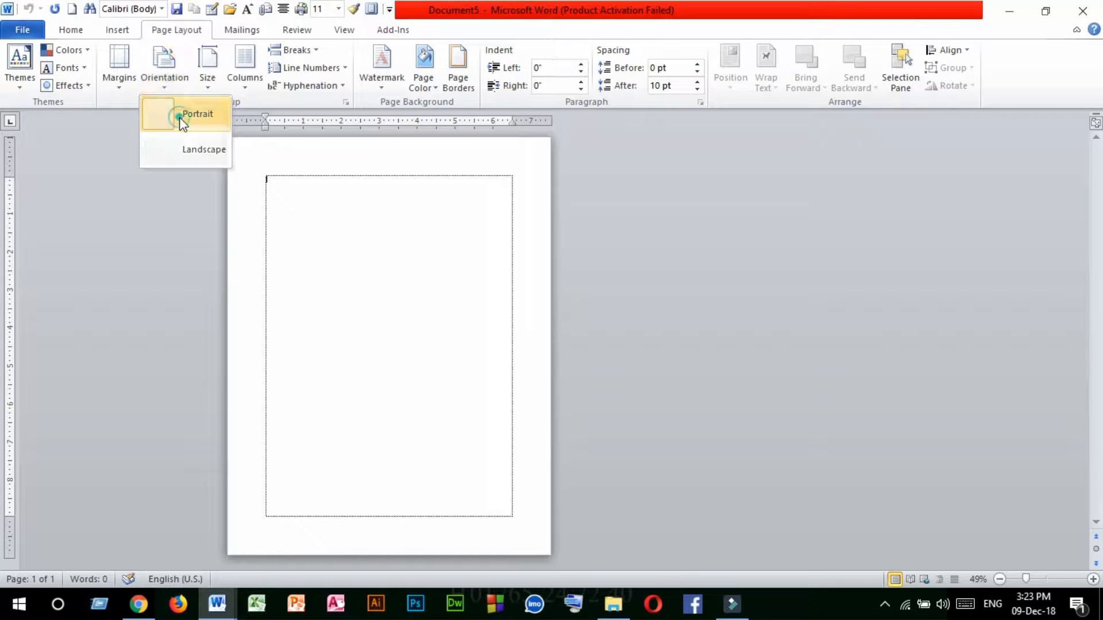
pyautogui.click(203, 93)
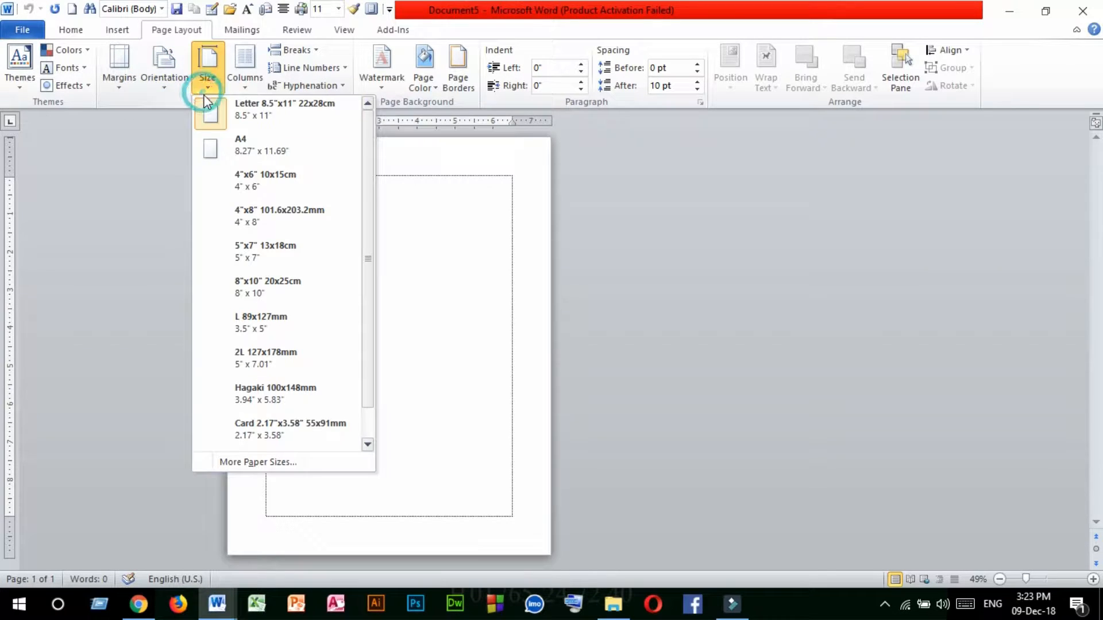
pyautogui.click(257, 153)
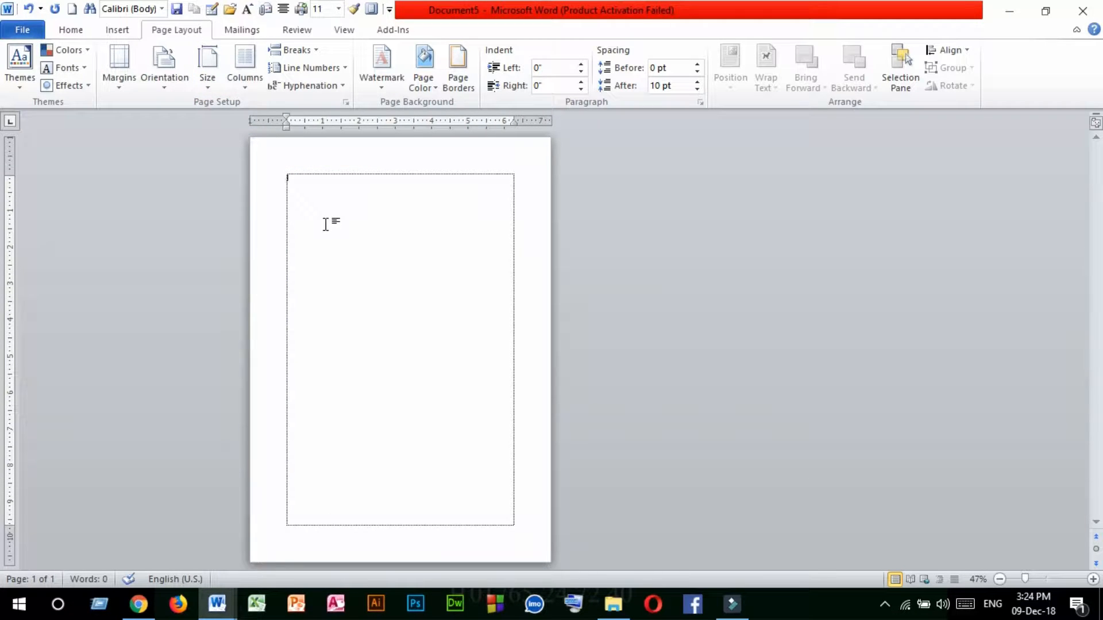
# Apply the No Spacing style and set the font to Times New Roman, size 12.
pyautogui.scroll(2, 340, 251)
pyautogui.scroll(9, 341, 251)
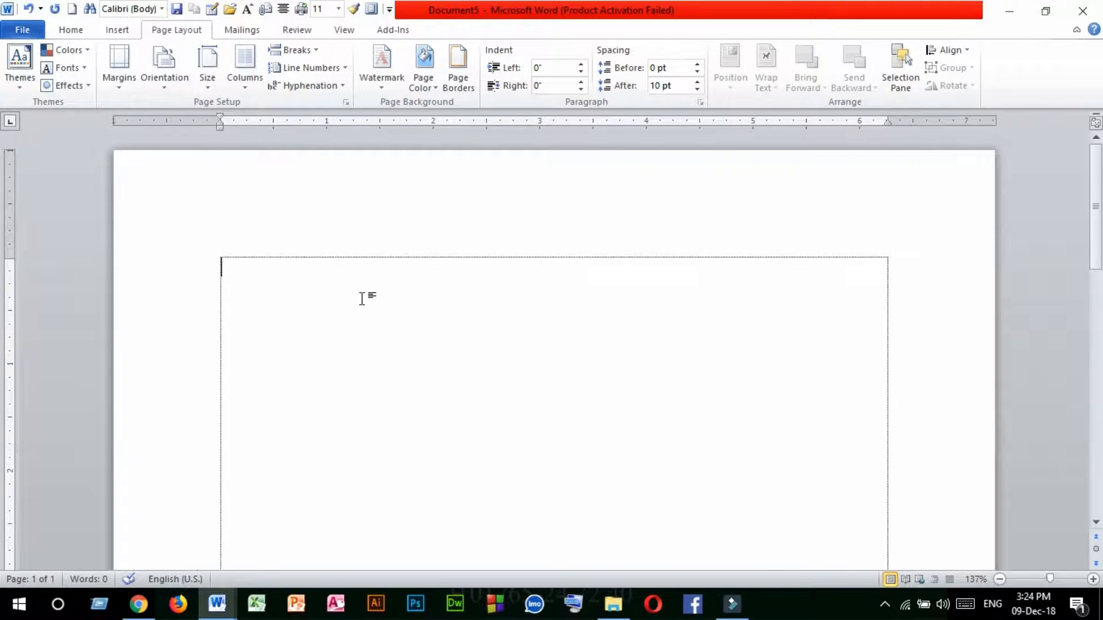
pyautogui.click(76, 30)
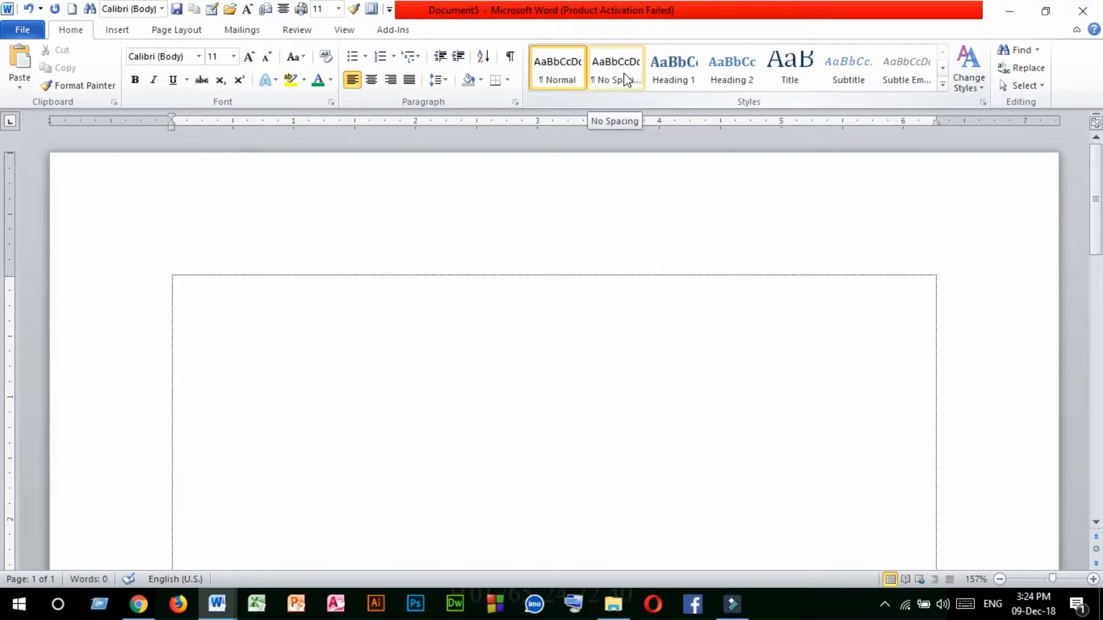
pyautogui.click(624, 76)
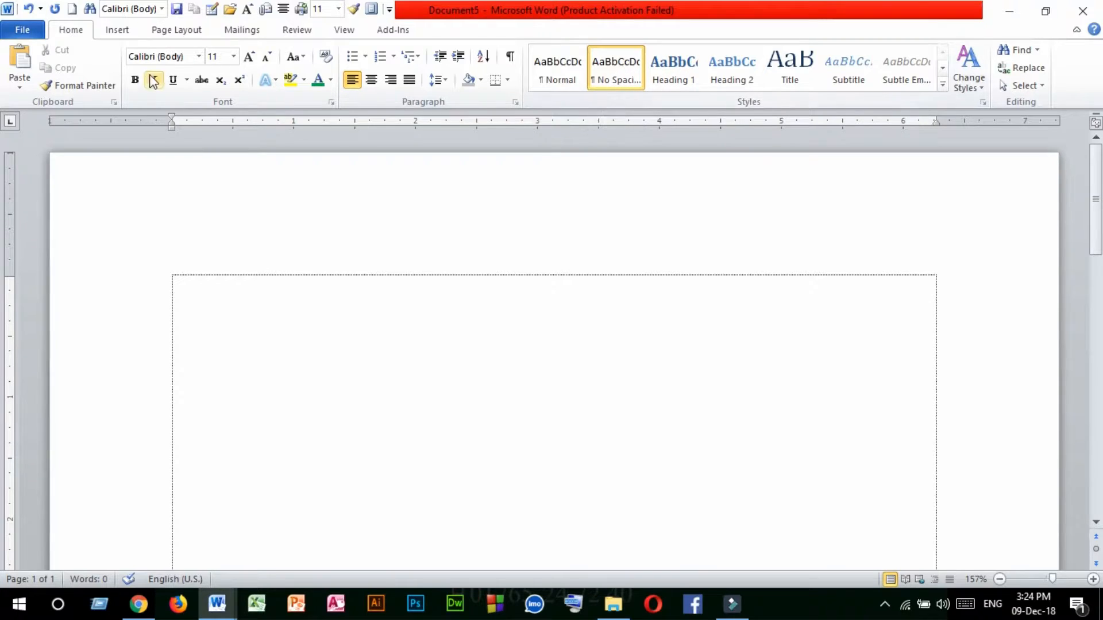
pyautogui.click(199, 57)
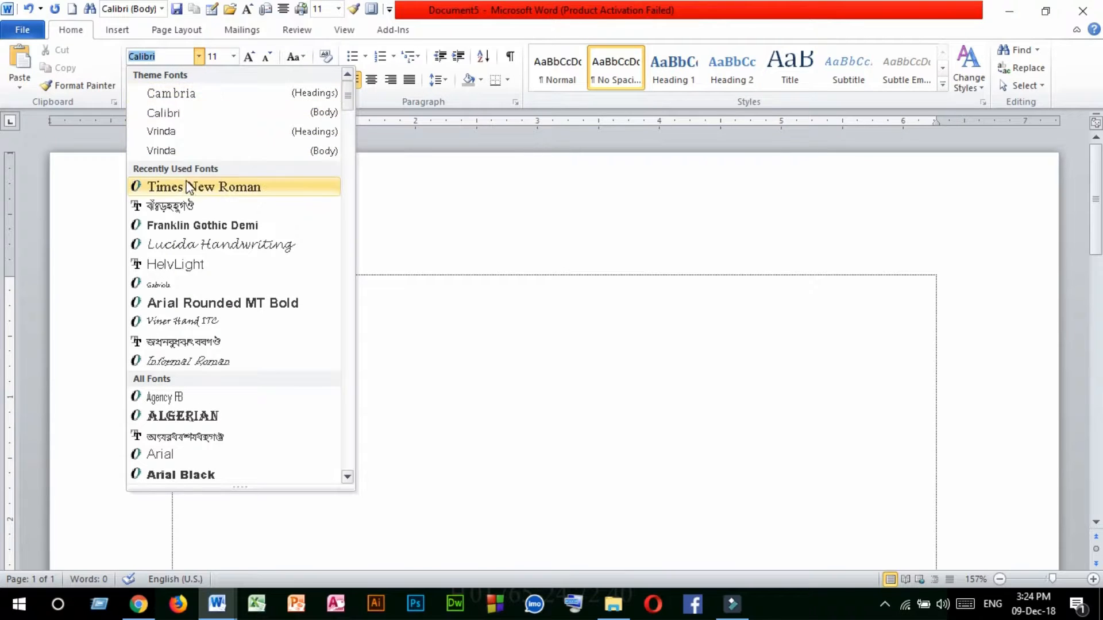
pyautogui.click(221, 190)
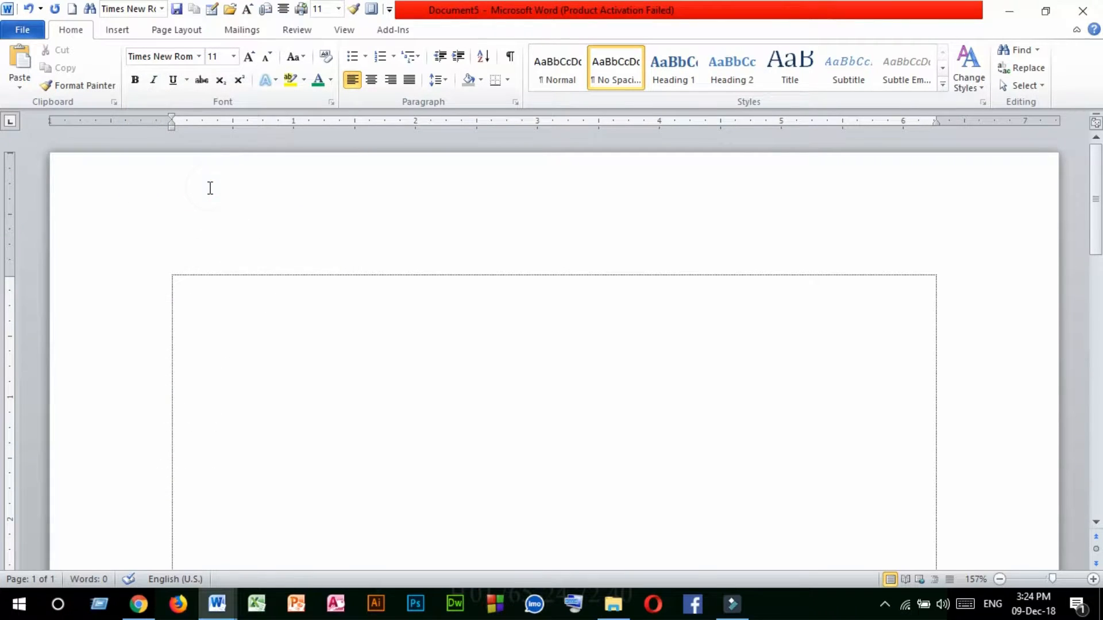
pyautogui.click(233, 57)
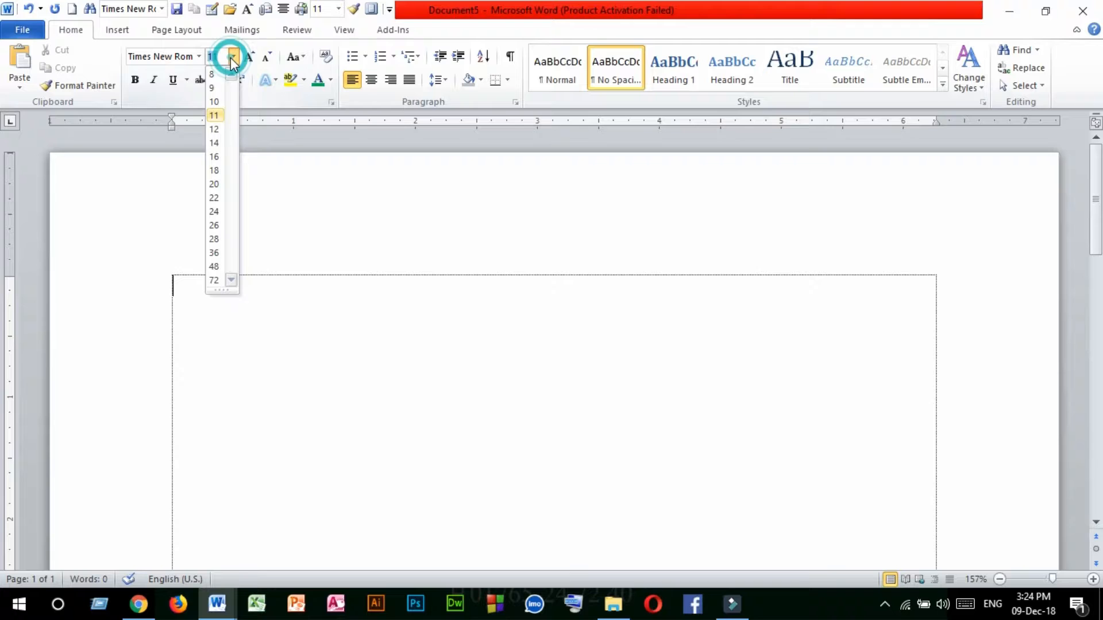
pyautogui.click(215, 131)
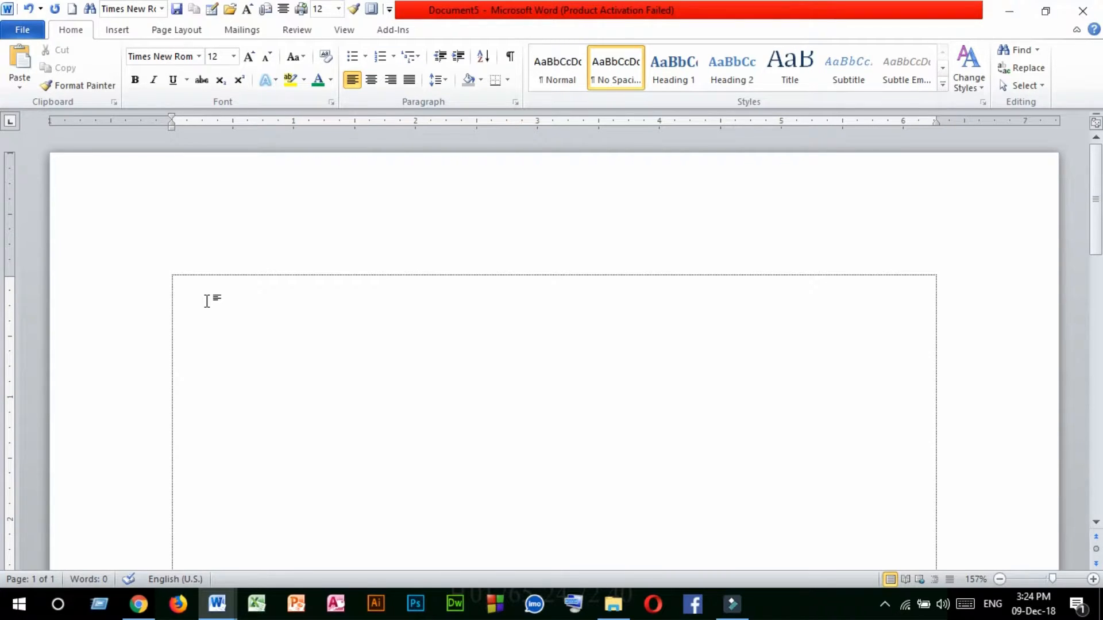
# Enter the heading on three lines: "RESUME", "OF" and the applicant's full name in capitals.
pyautogui.write('RESUME')
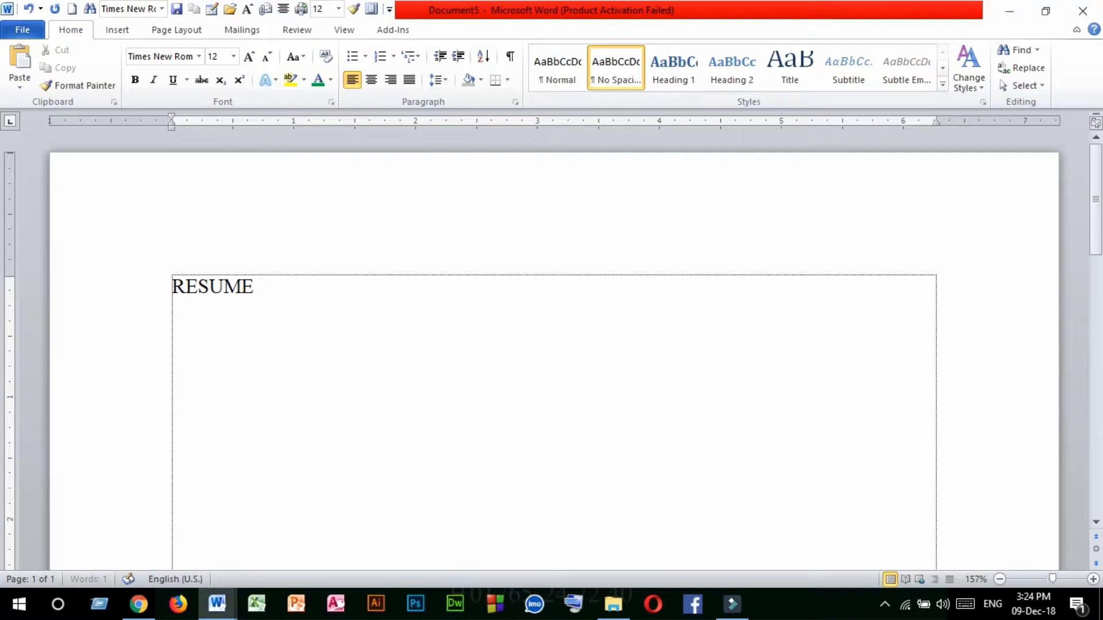
pyautogui.press('Return')
pyautogui.write('OF')
pyautogui.press('Return')
pyautogui.write('M')
pyautogui.press('BackSpace')
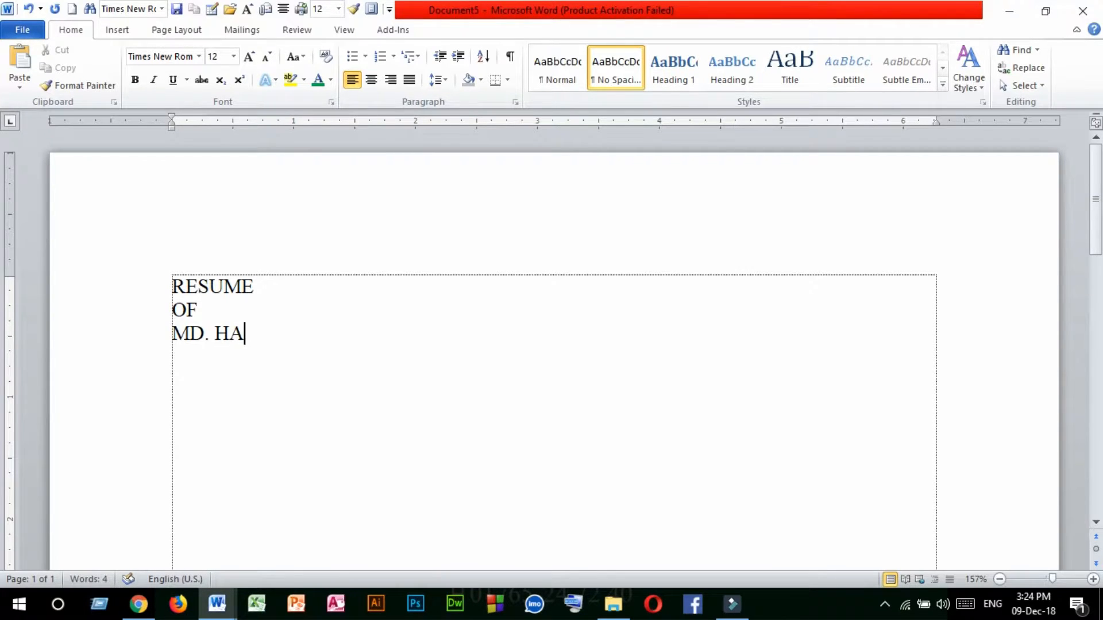
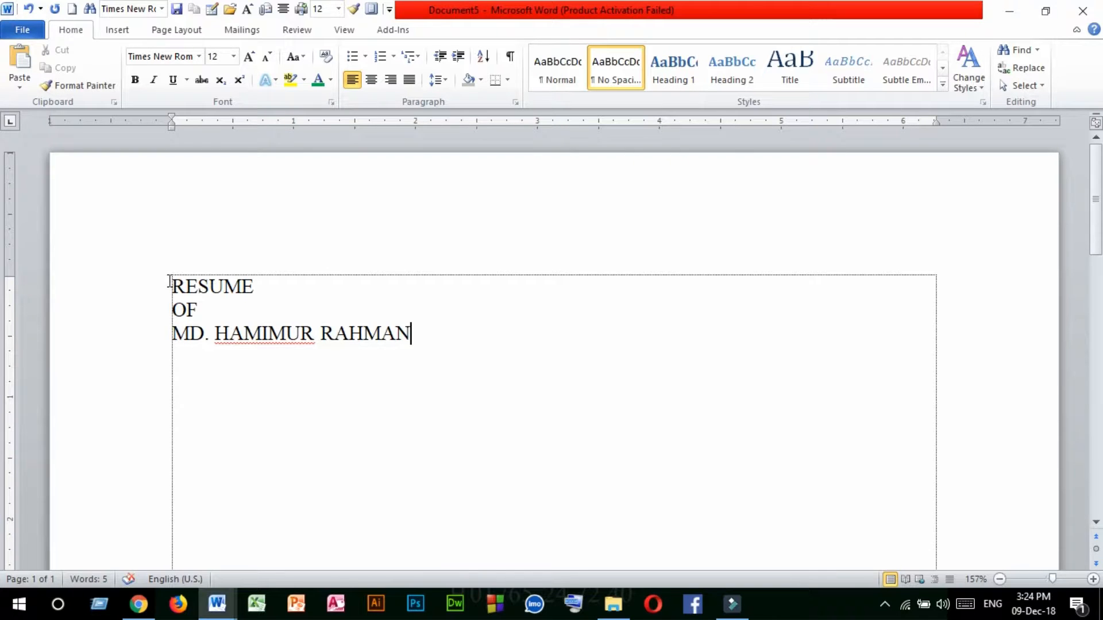
# Center the three heading lines, make them bold and enlarge them to 16 pt.
pyautogui.moveTo(173, 285); pyautogui.dragTo(417, 336)
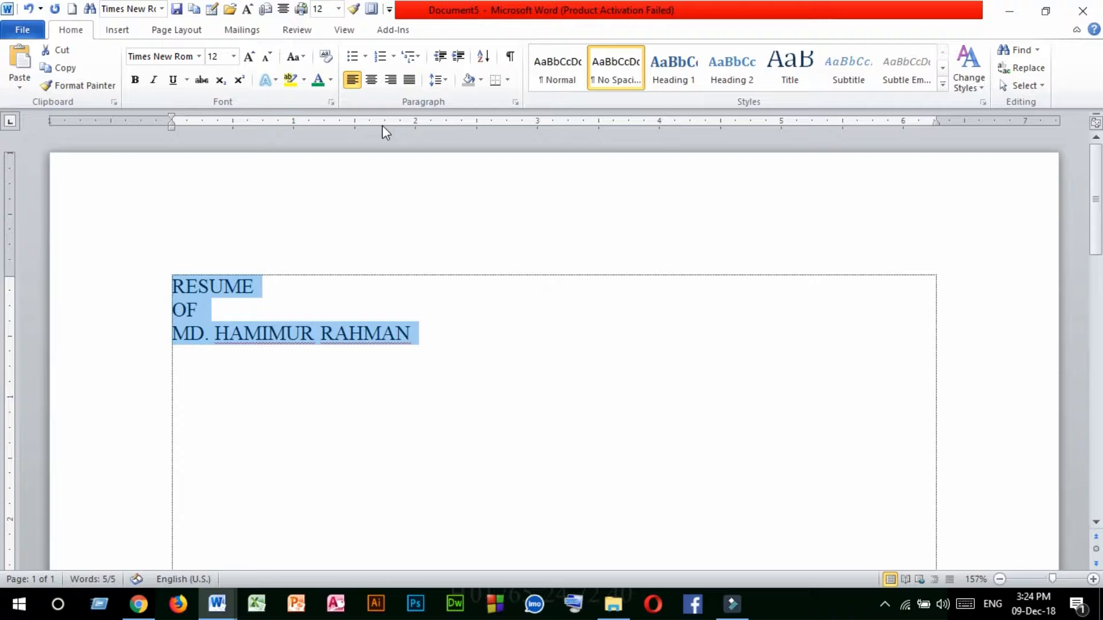
pyautogui.click(372, 81)
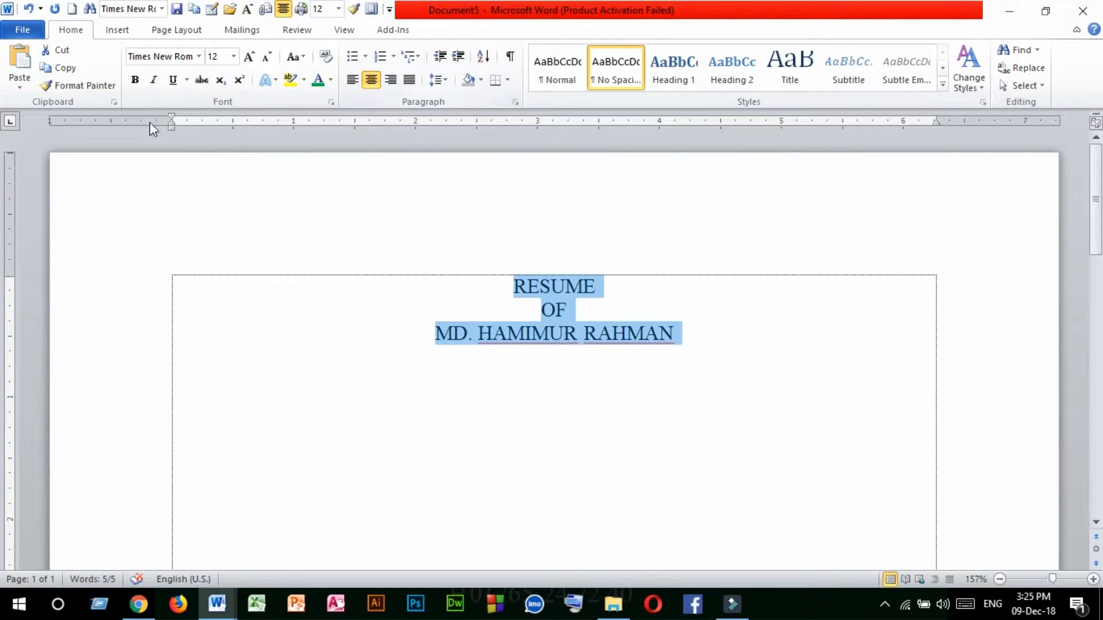
pyautogui.click(136, 81)
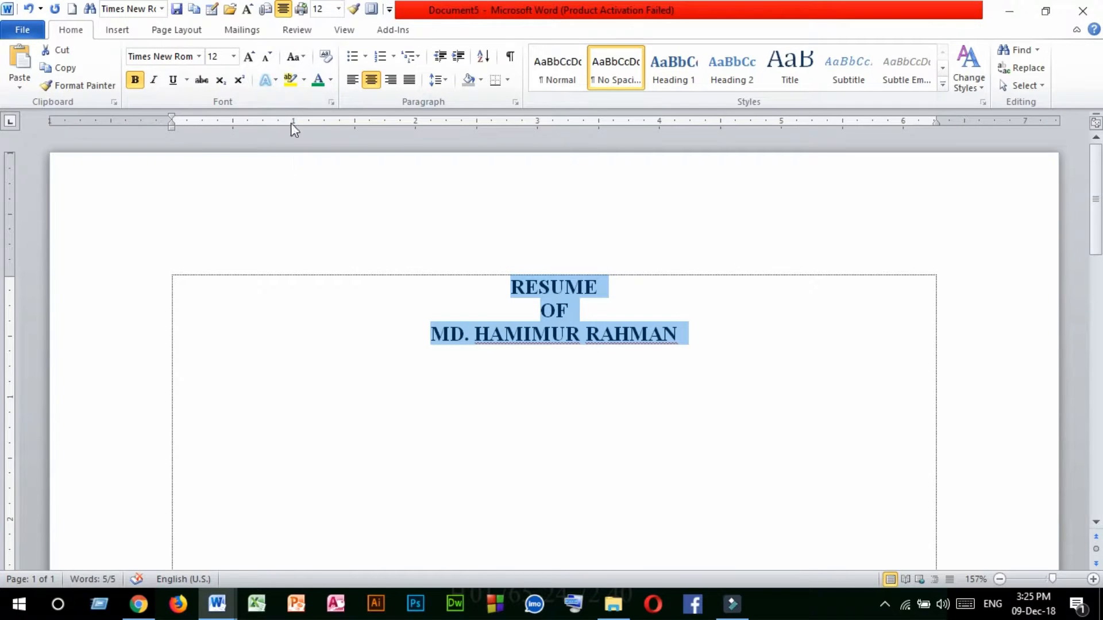
pyautogui.click(249, 58)
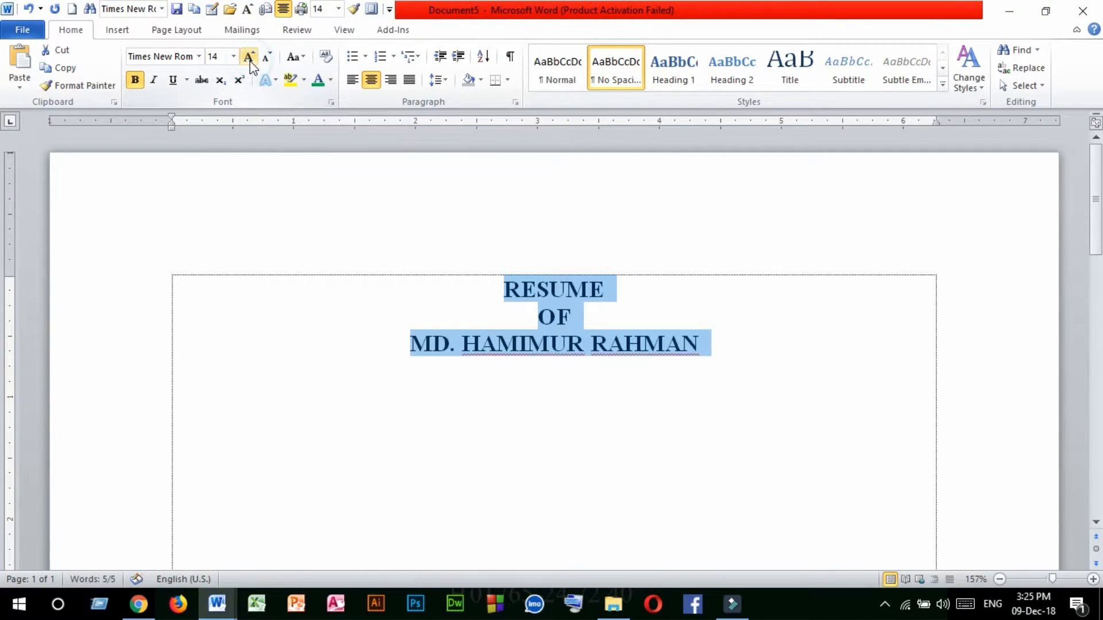
pyautogui.click(249, 57)
pyautogui.click(603, 352)
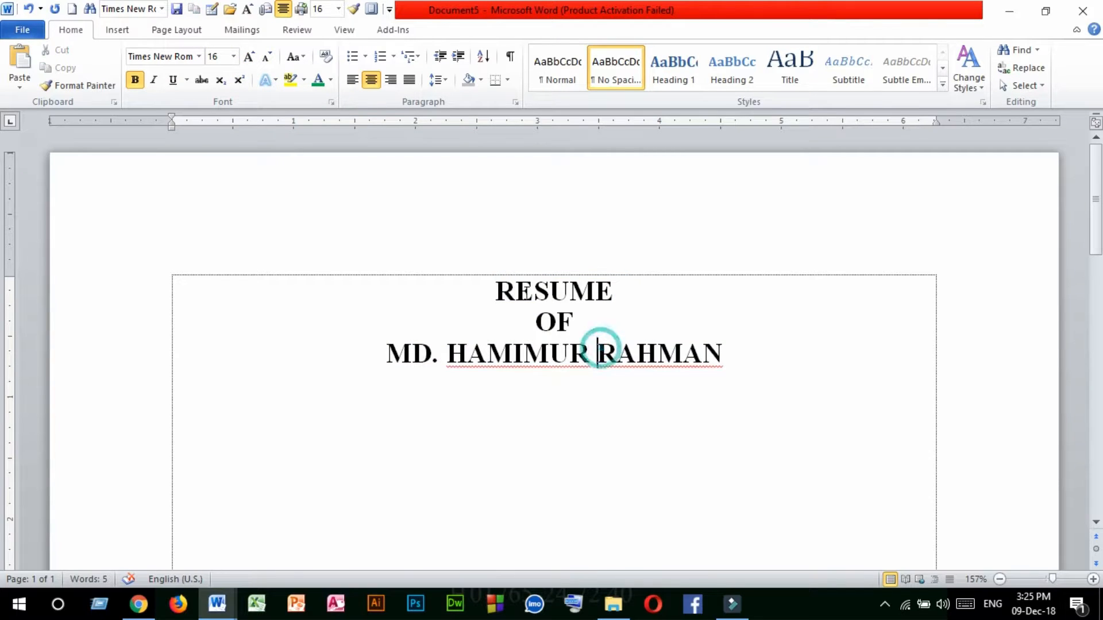
pyautogui.moveTo(500, 284); pyautogui.dragTo(718, 344)
# Add two left-aligned blank lines below the applicant's name.
pyautogui.click(745, 372)
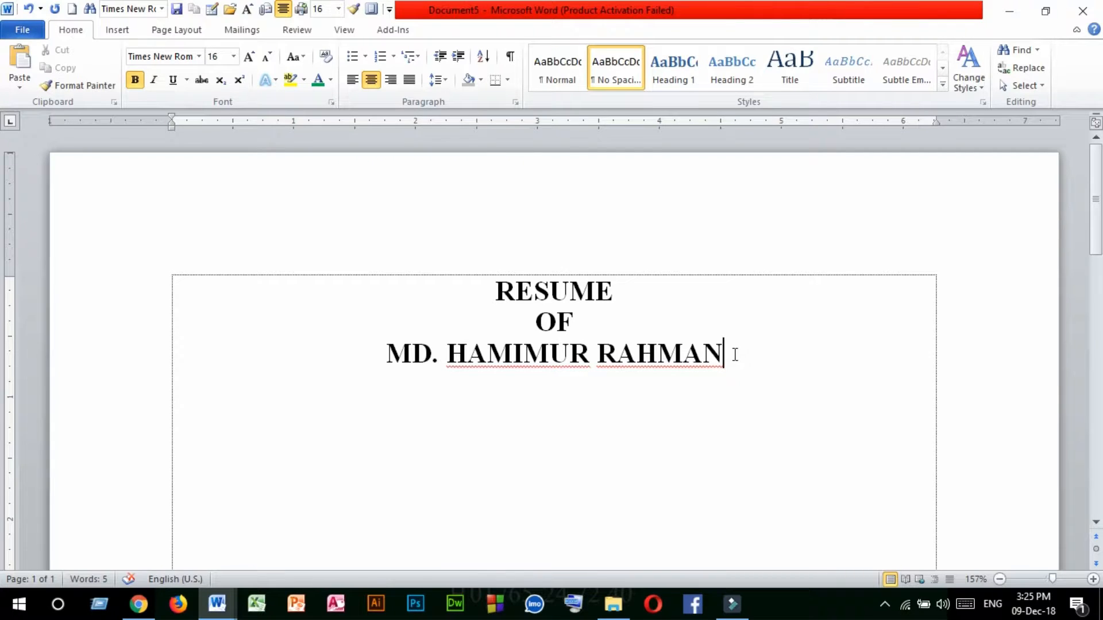
pyautogui.press('Return')
pyautogui.click(353, 84)
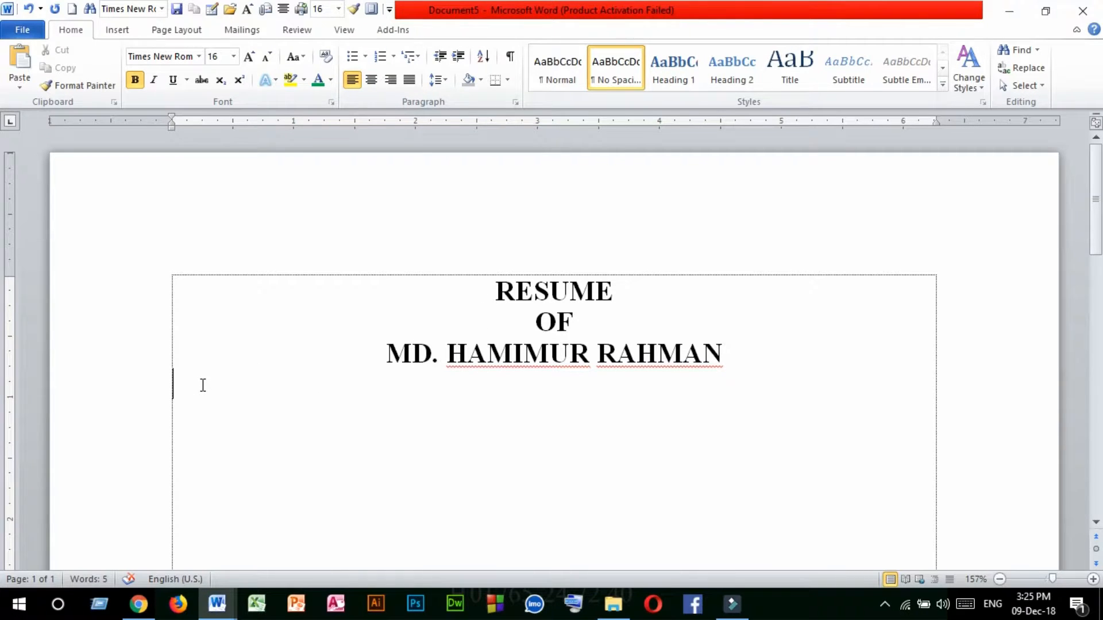
pyautogui.press('Return')
# Insert a table with two columns and one row below the heading, and select both cells.
pyautogui.scroll(-2, 403, 395)
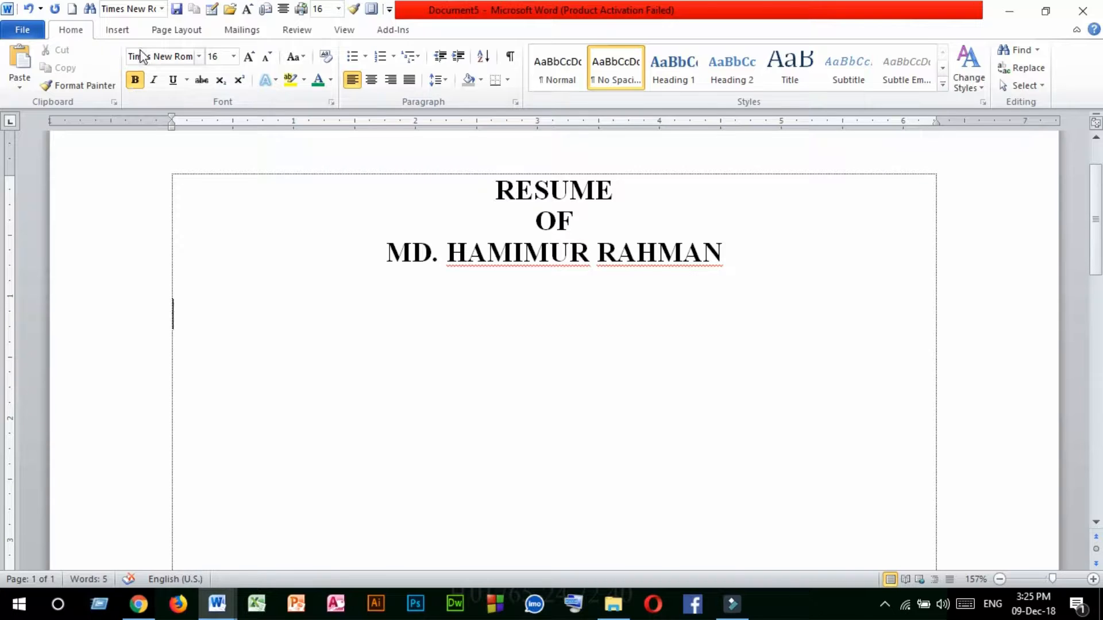
pyautogui.click(116, 32)
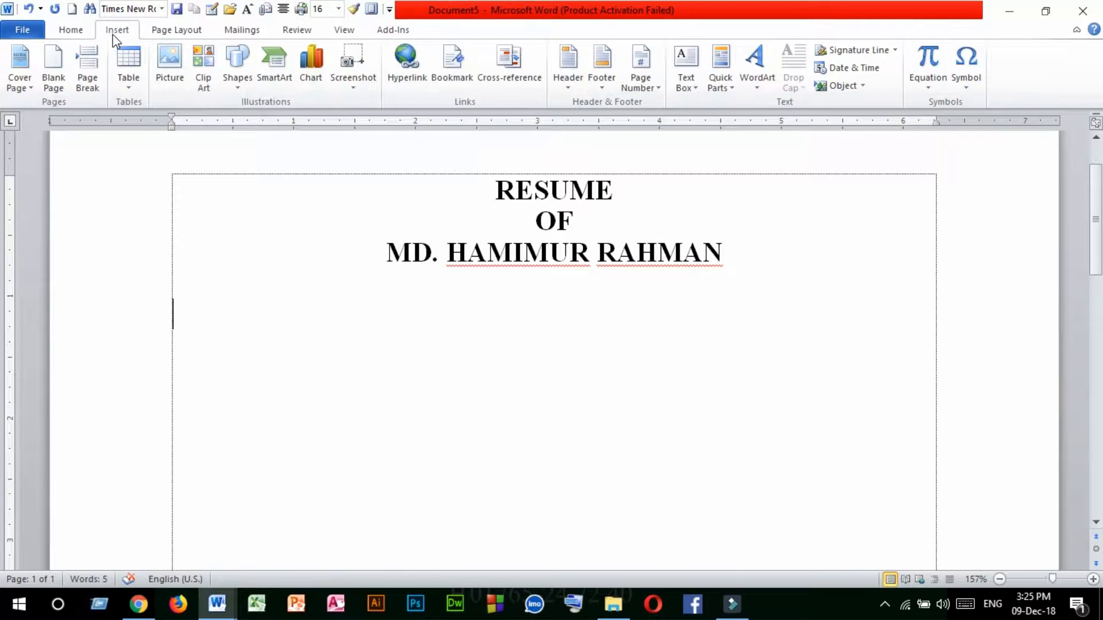
pyautogui.click(128, 87)
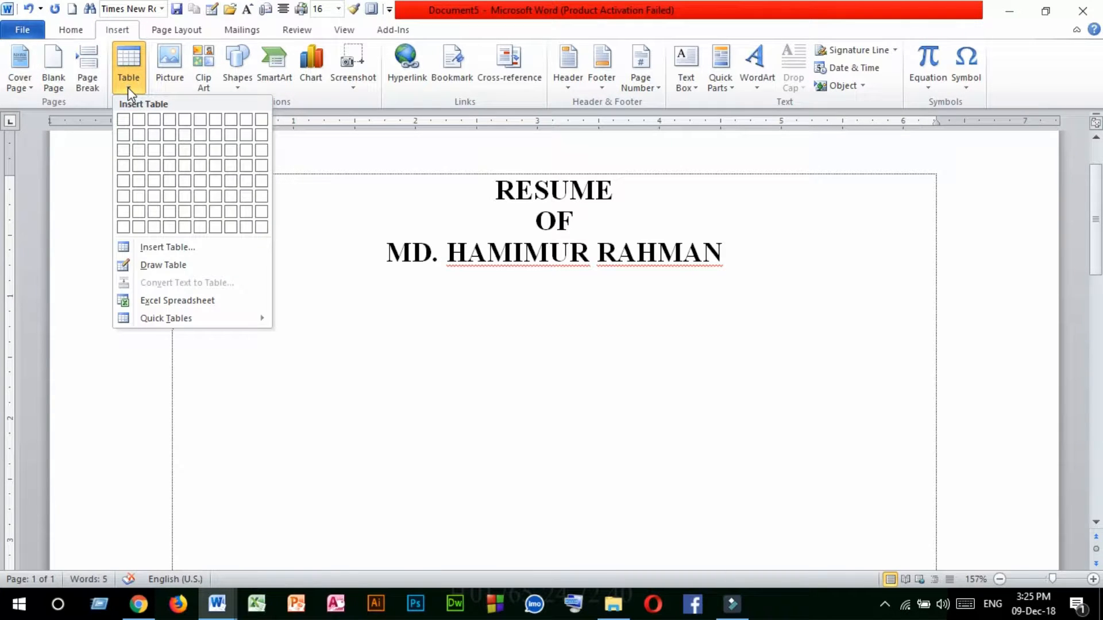
pyautogui.click(138, 120)
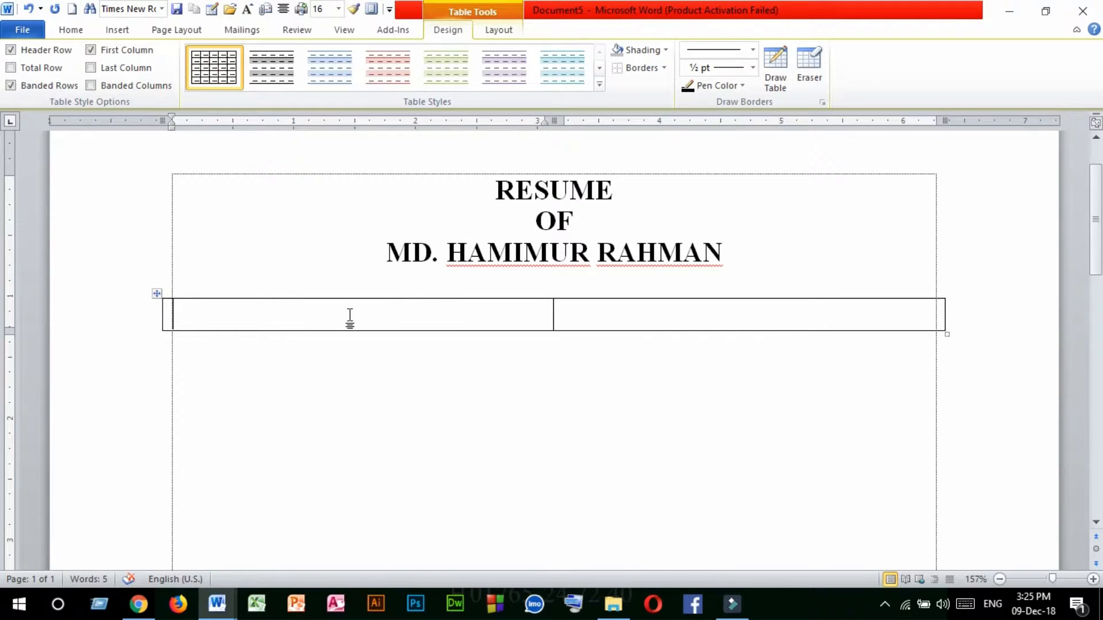
pyautogui.moveTo(362, 316); pyautogui.dragTo(649, 313)
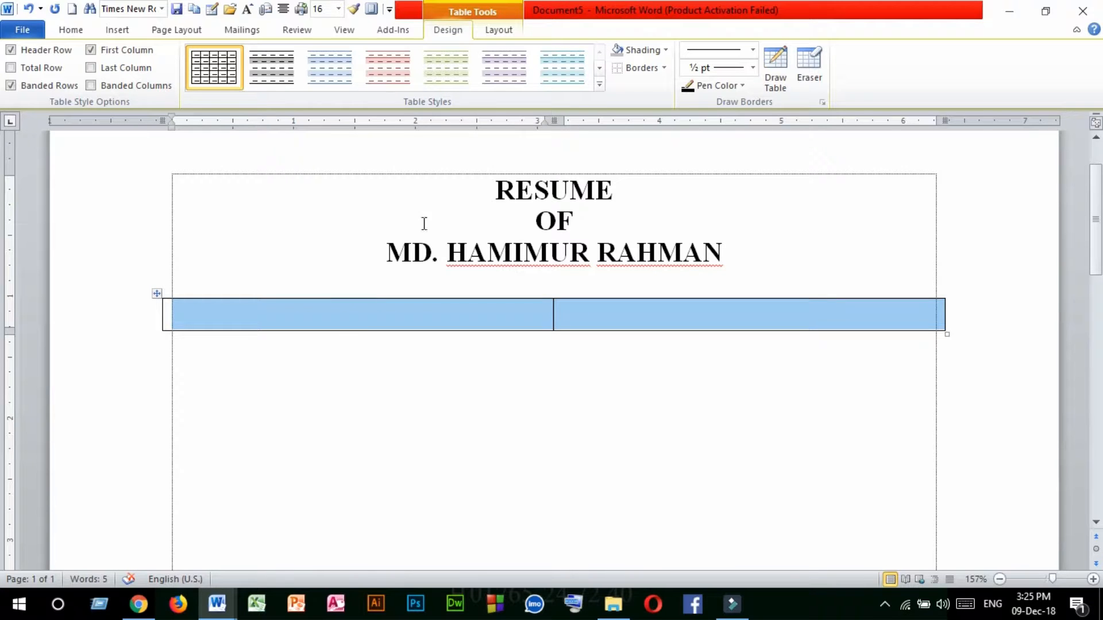
# Remove all borders from the two-column table and resize it to fit exactly between the page margins with a taller row.
pyautogui.click(664, 68)
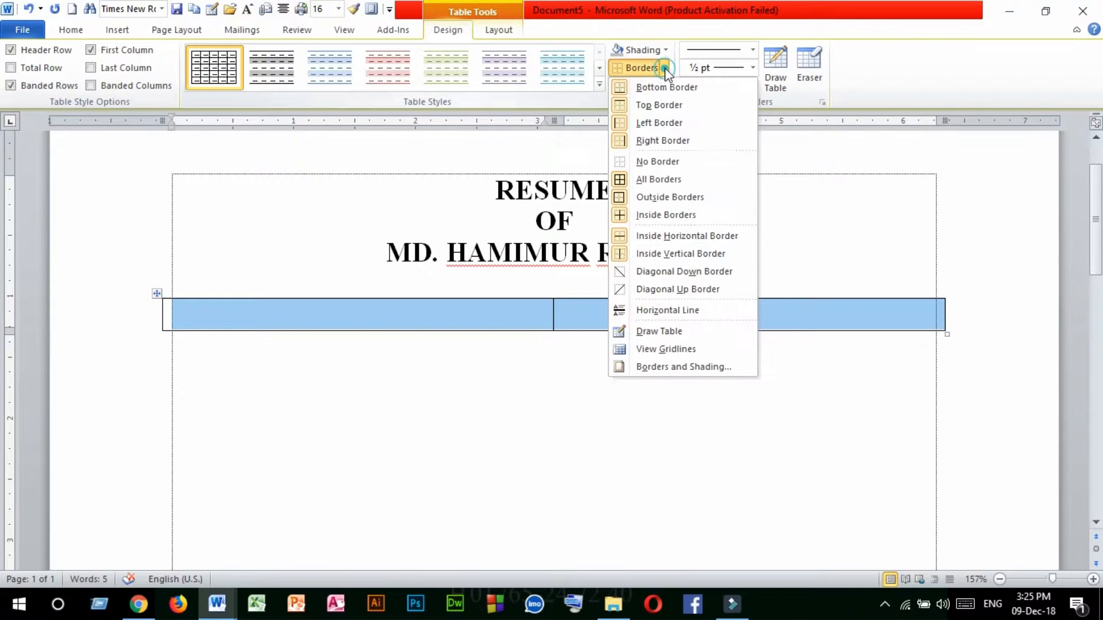
pyautogui.click(644, 166)
pyautogui.click(379, 316)
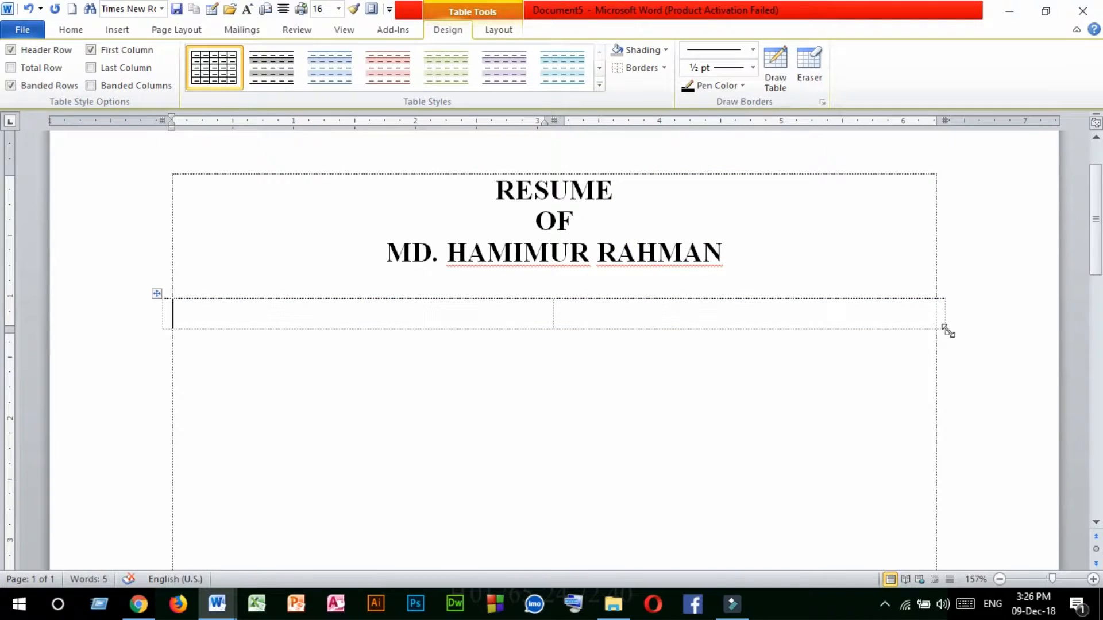
pyautogui.moveTo(946, 332); pyautogui.dragTo(935, 364)
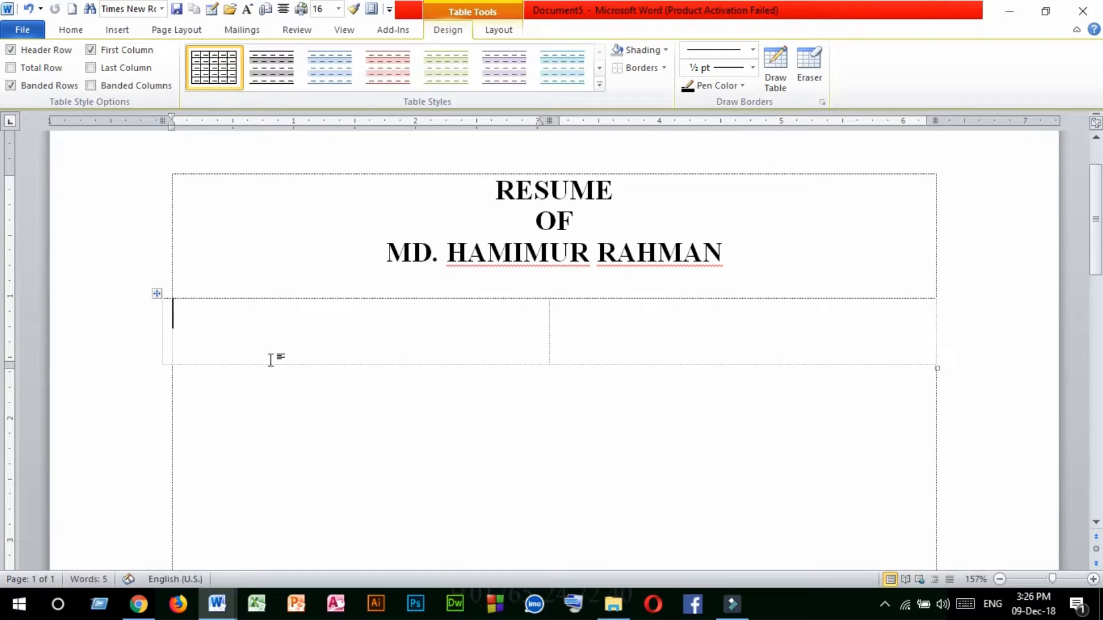
pyautogui.moveTo(161, 318); pyautogui.dragTo(172, 318)
pyautogui.click(260, 323)
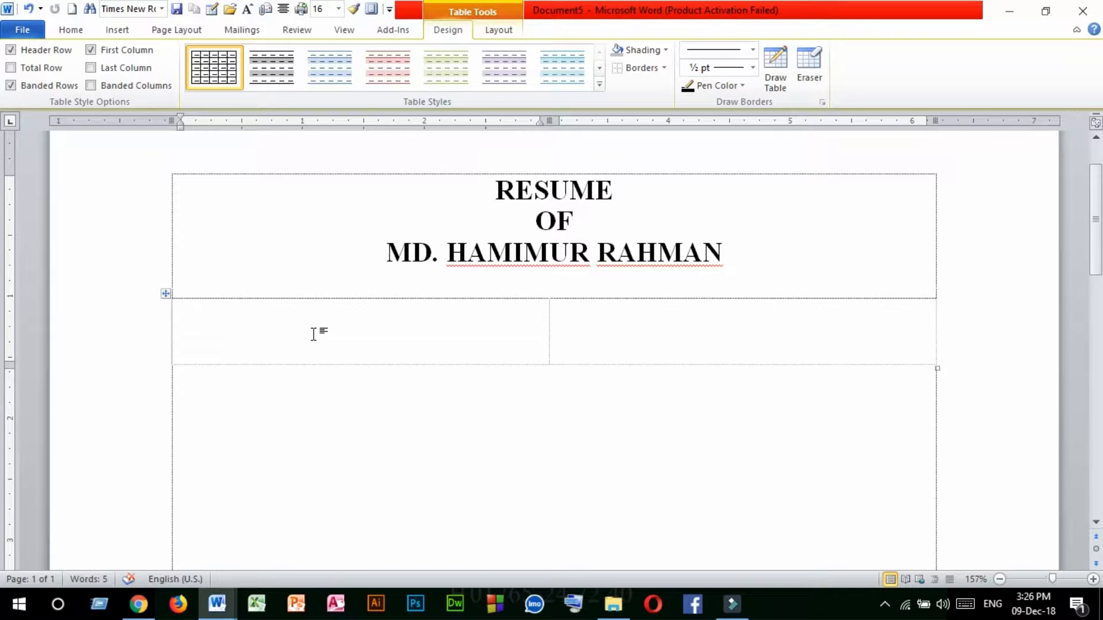
# Switch to the sample RESUME1.docx and view it side by side with Document5.
pyautogui.click(219, 603)
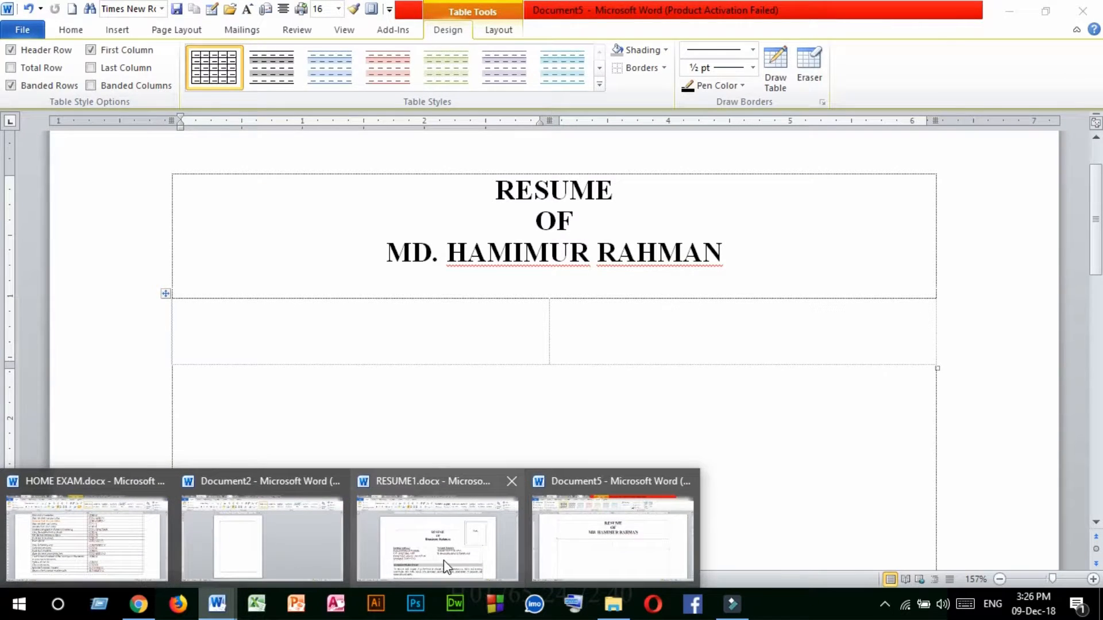
pyautogui.click(443, 560)
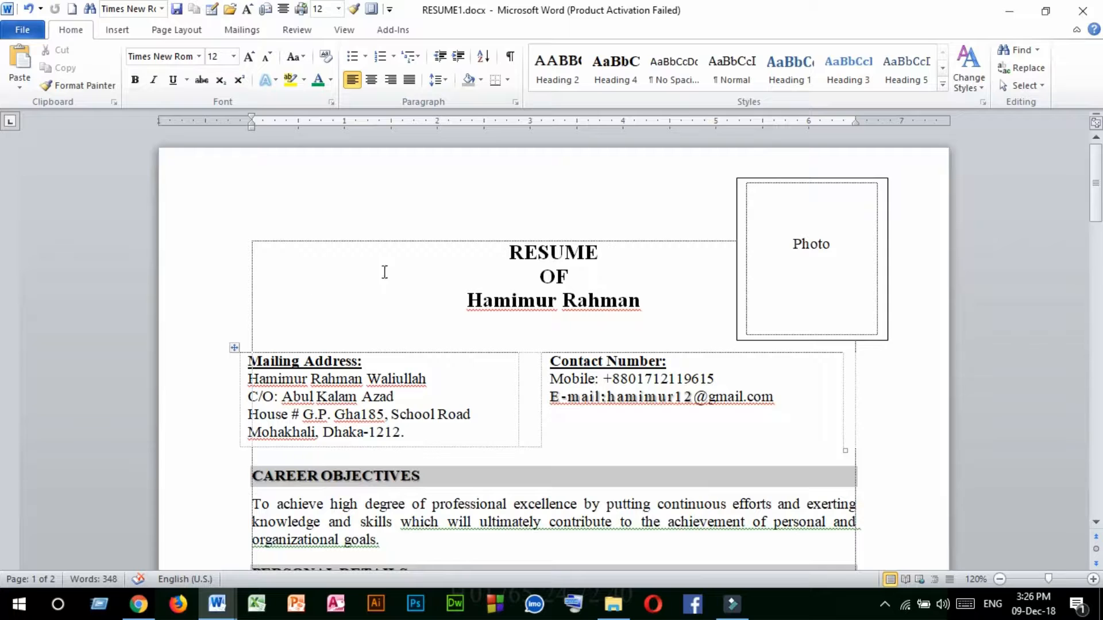
pyautogui.click(344, 30)
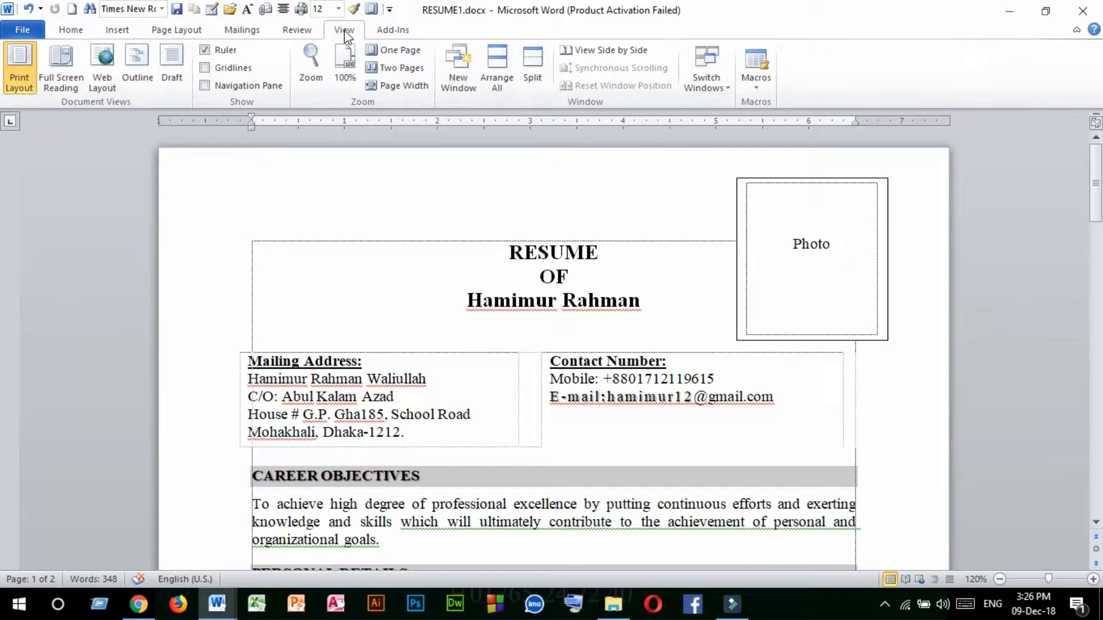
pyautogui.click(604, 51)
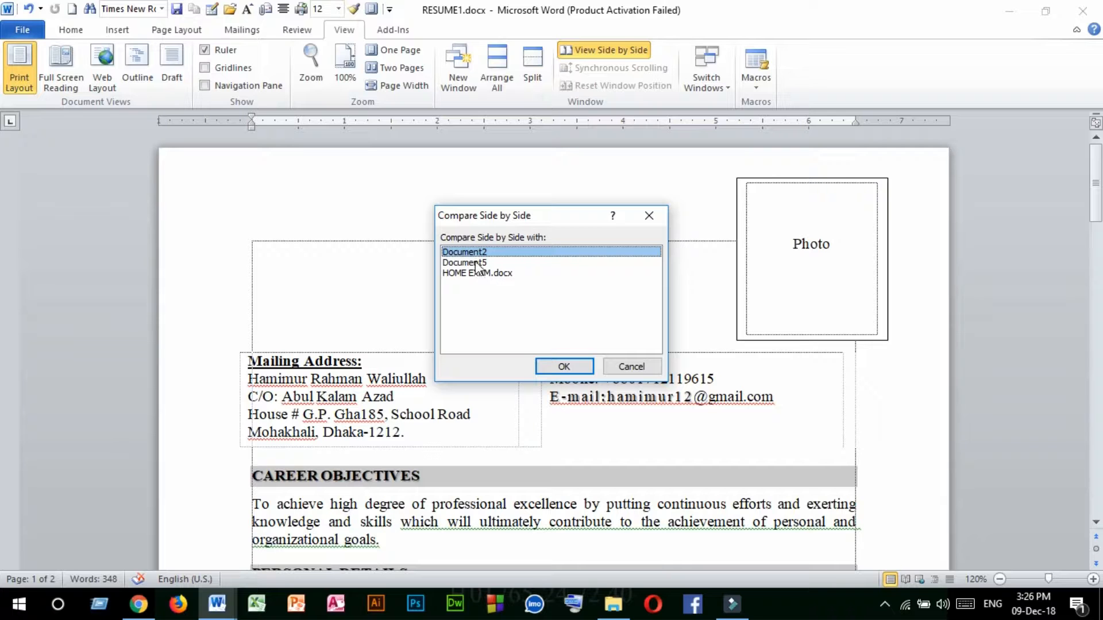
pyautogui.click(476, 263)
pyautogui.click(563, 367)
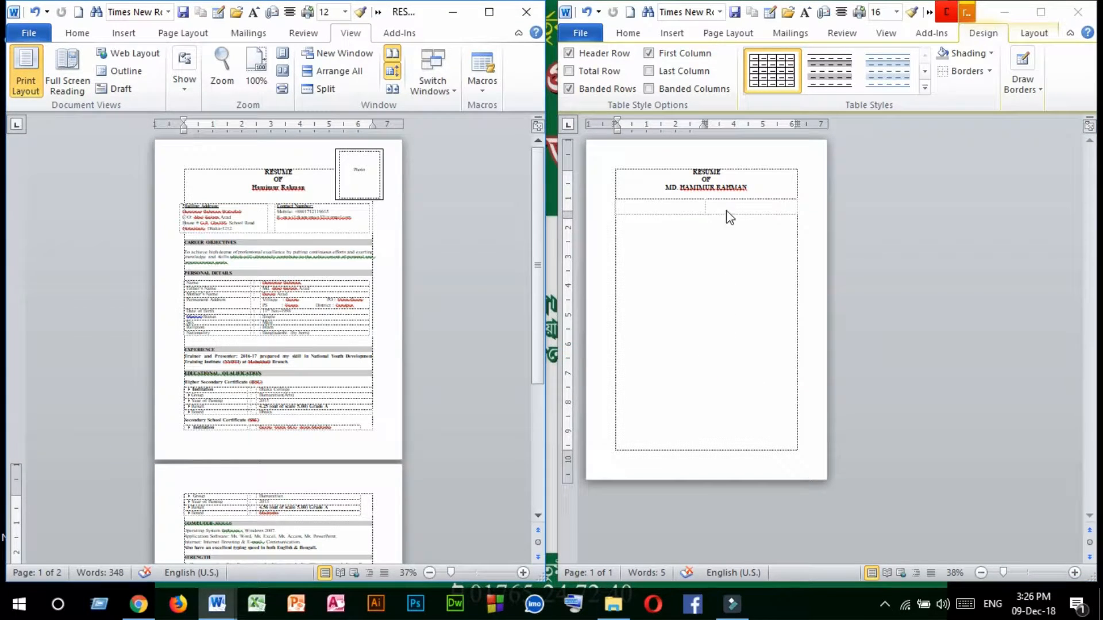
# Enter the label "Mailing address:" in the first cell of the borderless table in the new resume.
pyautogui.click(629, 31)
pyautogui.click(629, 33)
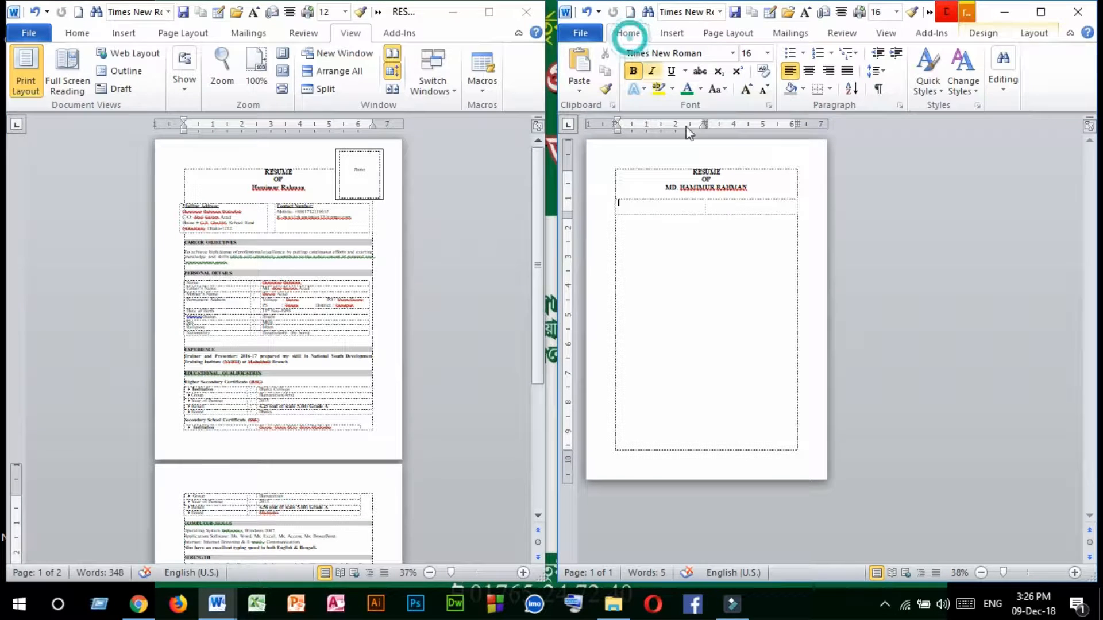
pyautogui.click(733, 247)
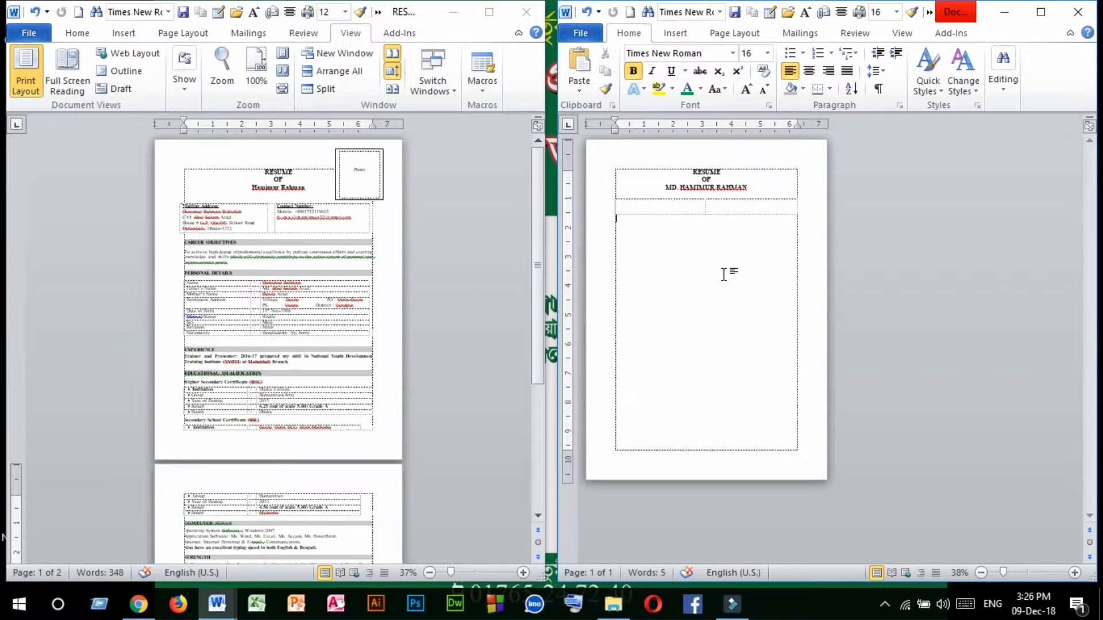
pyautogui.keyDown('ctrl'); pyautogui.scroll(2, 723, 274); pyautogui.keyUp('ctrl')
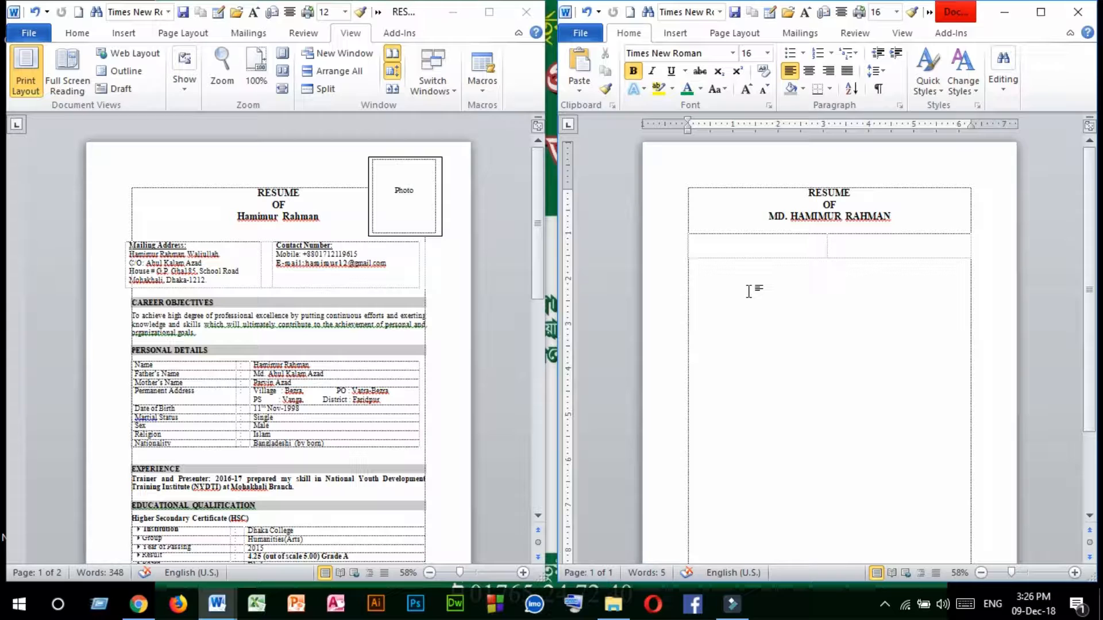
pyautogui.keyDown('ctrl'); pyautogui.scroll(1, 748, 292); pyautogui.keyUp('ctrl')
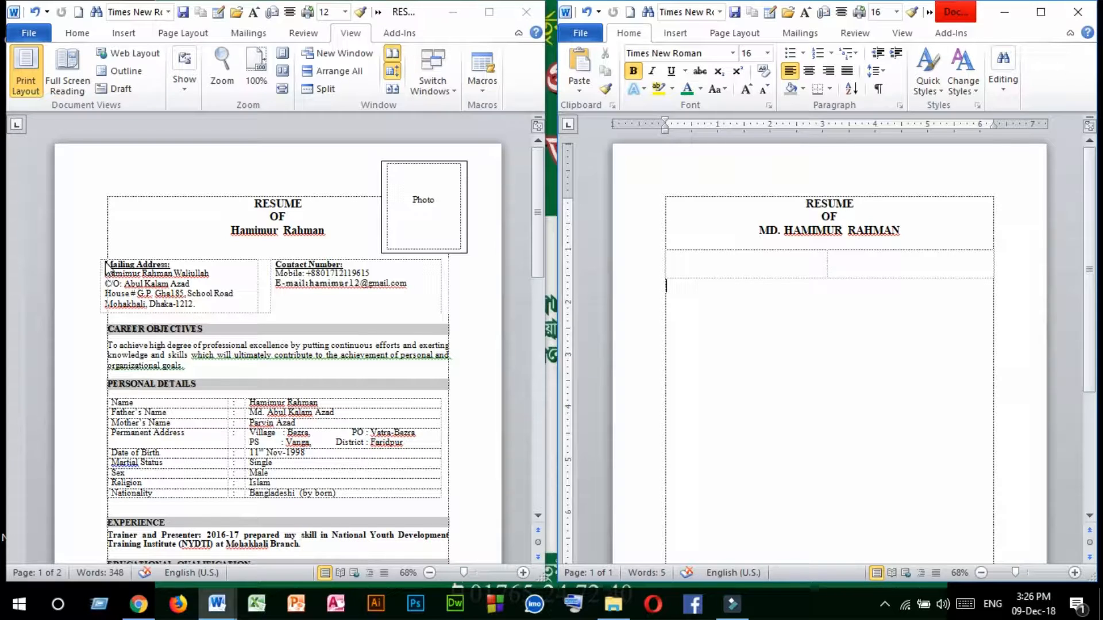
pyautogui.click(691, 256)
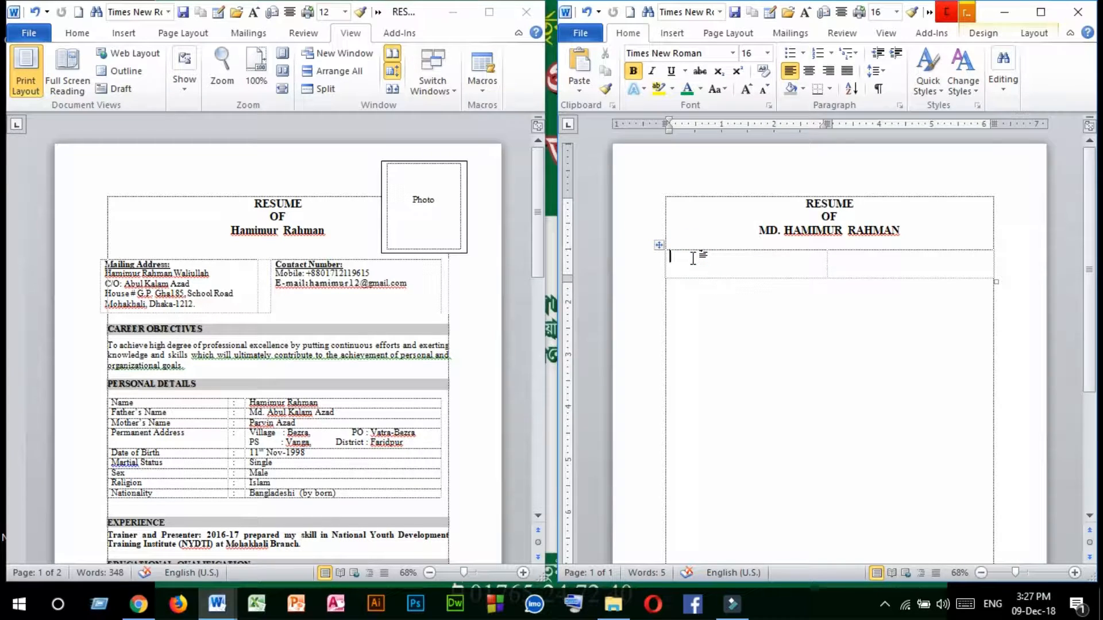
pyautogui.write('Mailing address')
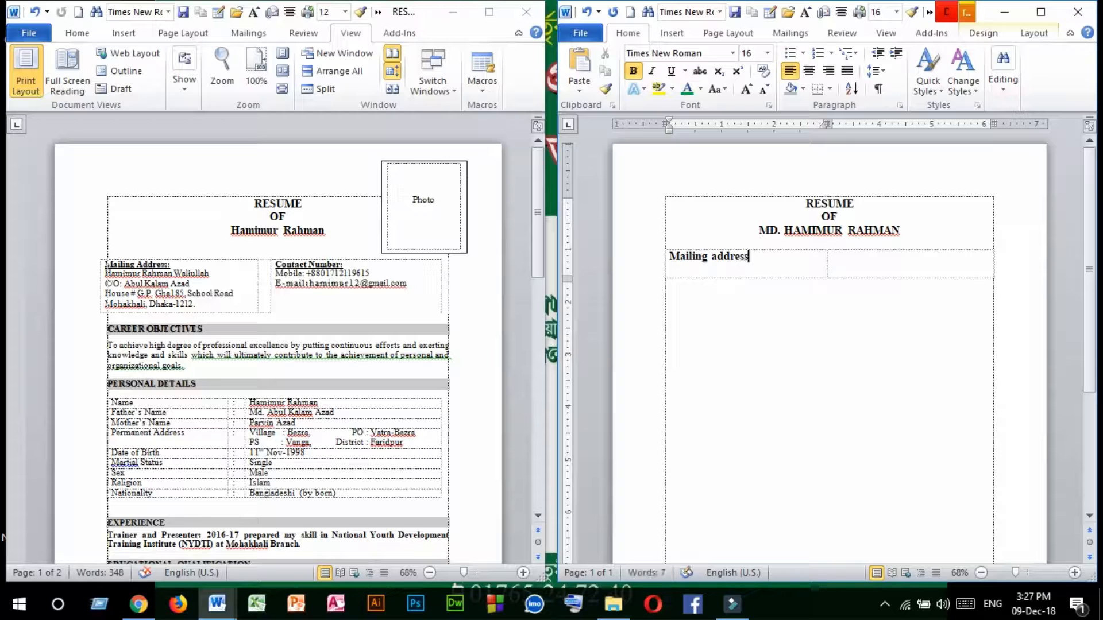
pyautogui.write(':')
# Underline the "Mailing address:" label.
pyautogui.moveTo(760, 257); pyautogui.dragTo(681, 252)
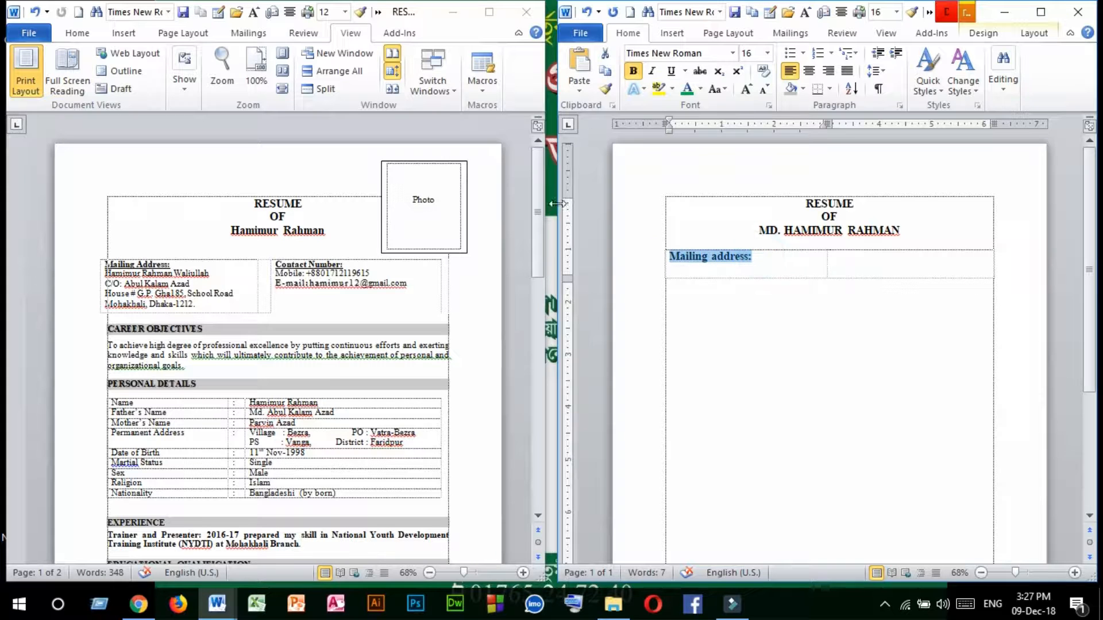
pyautogui.click(670, 70)
pyautogui.click(753, 266)
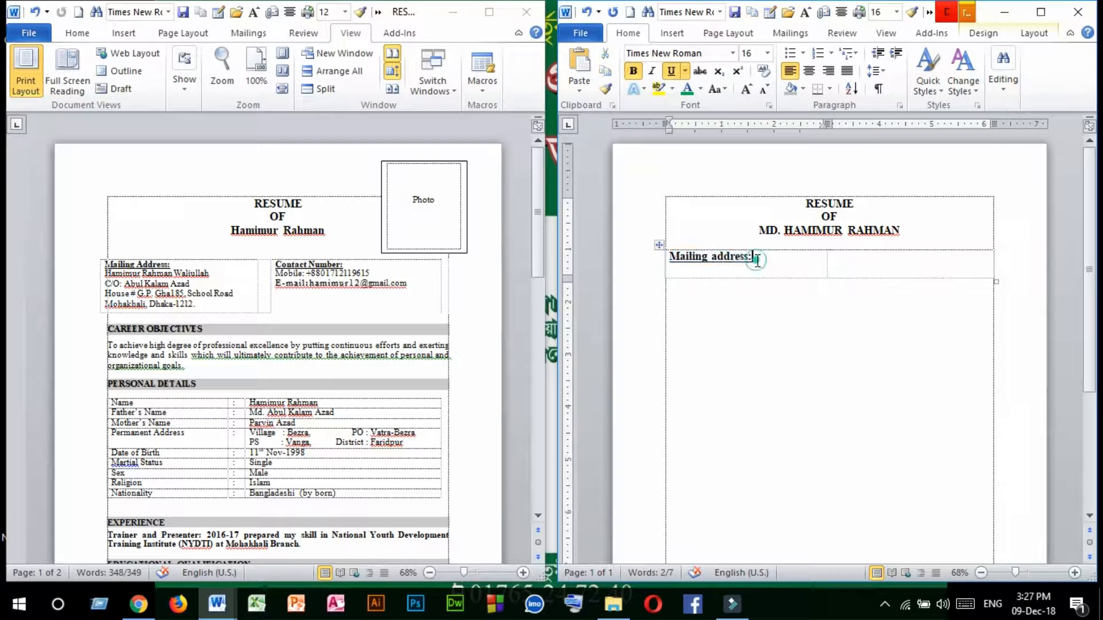
# Copy the sample's mailing address from the C/O line through the city line and paste it below the "Mailing address:" label.
pyautogui.click(195, 305)
pyautogui.moveTo(195, 305); pyautogui.dragTo(106, 284)
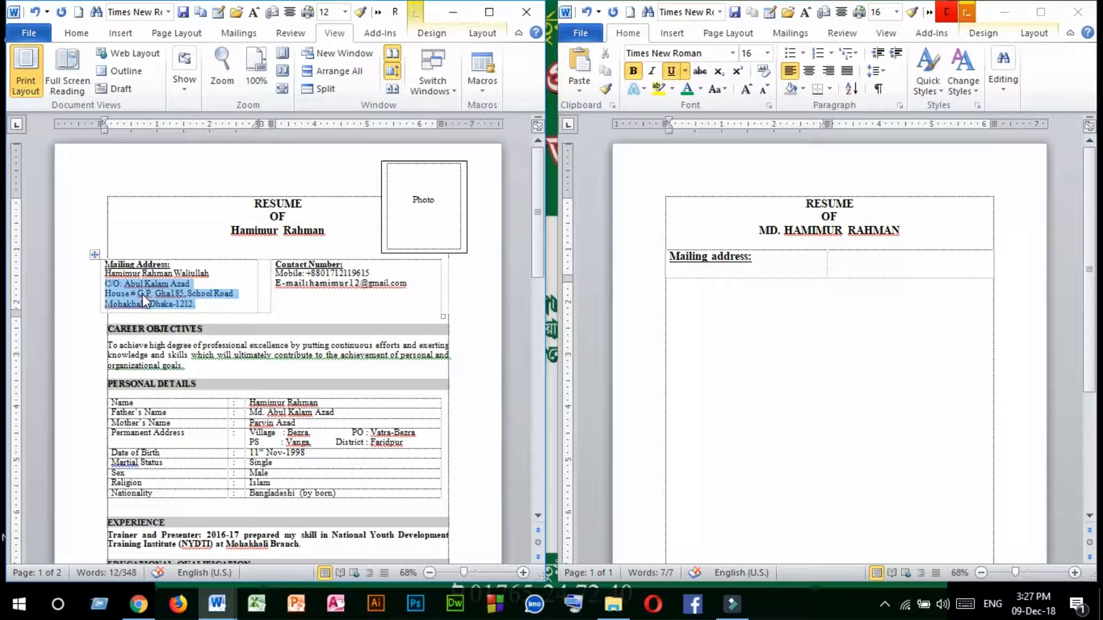
pyautogui.click(778, 261)
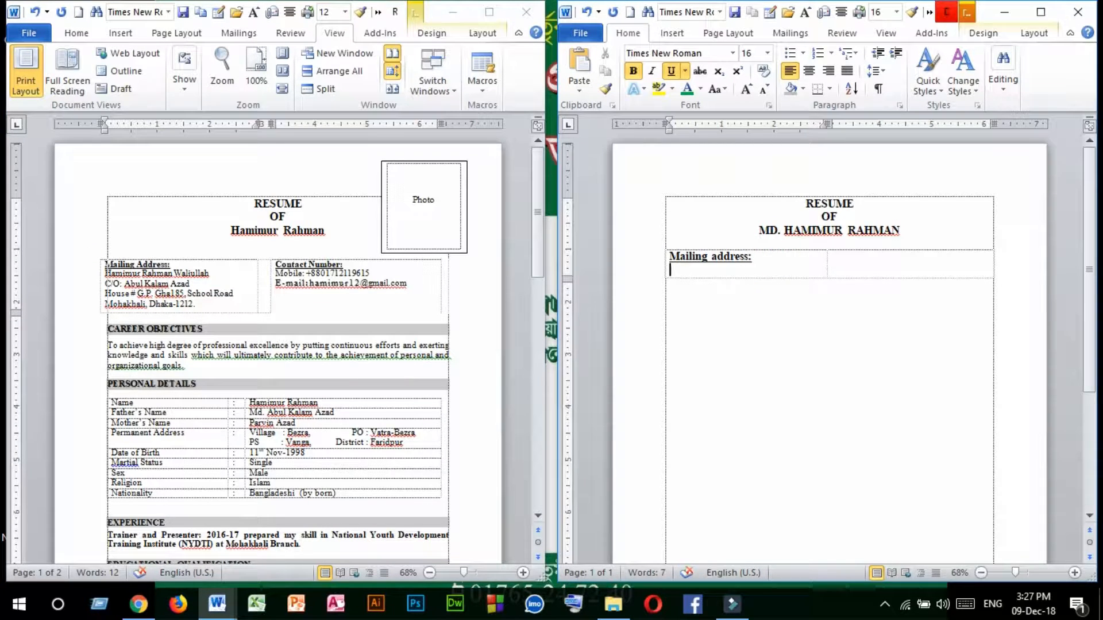
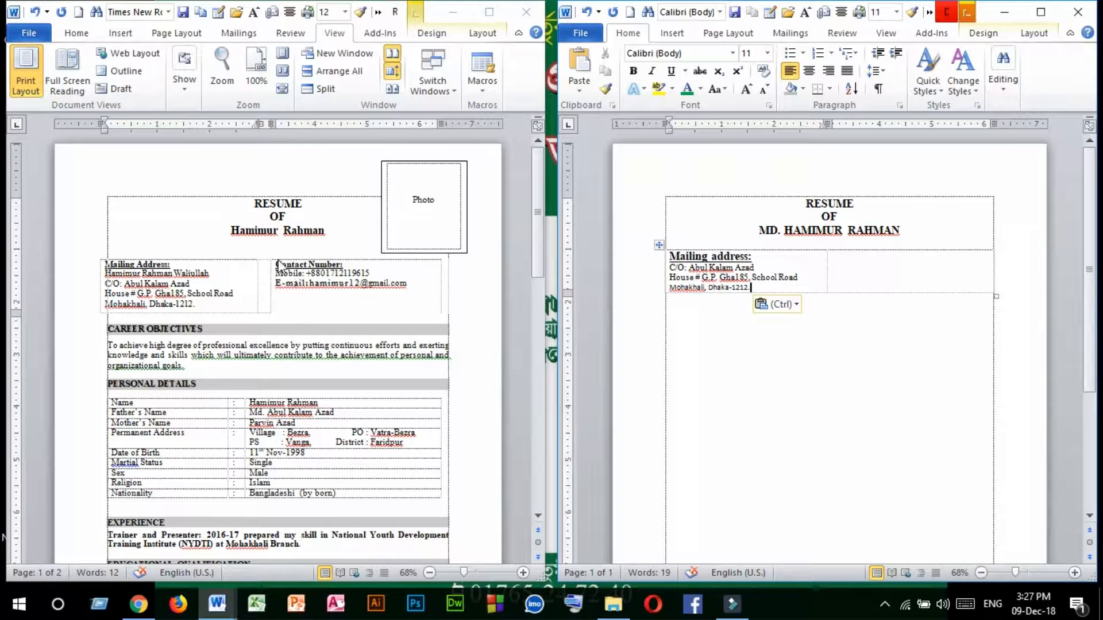
# Enter the label "Contact Number" in the second table cell and underline it.
pyautogui.click(853, 260)
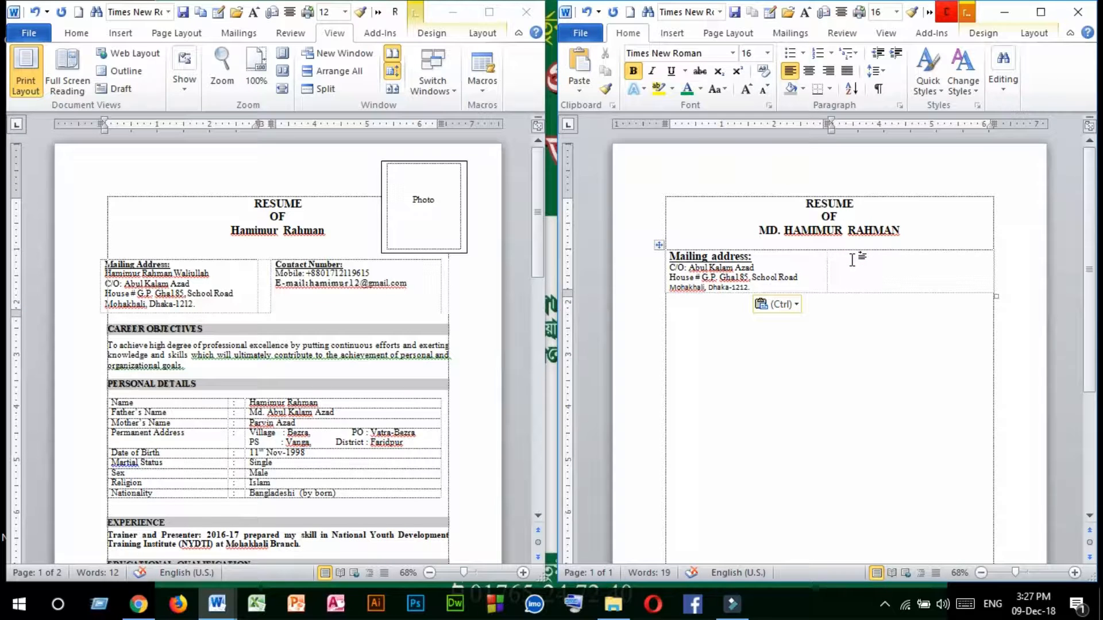
pyautogui.write('C')
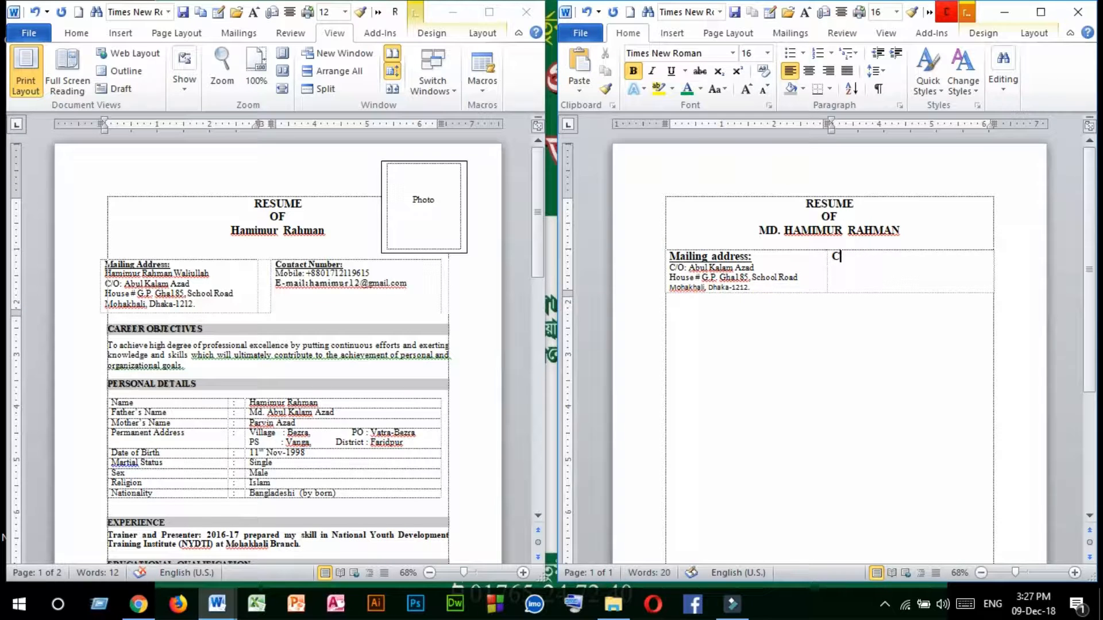
pyautogui.write('ontact Number')
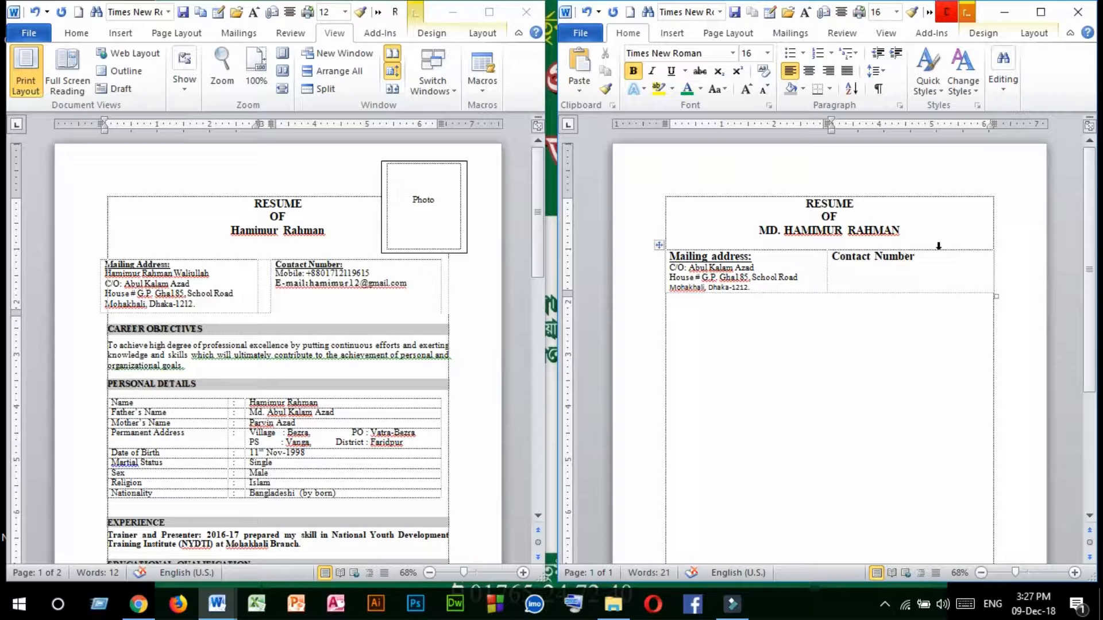
pyautogui.moveTo(937, 253); pyautogui.dragTo(833, 256)
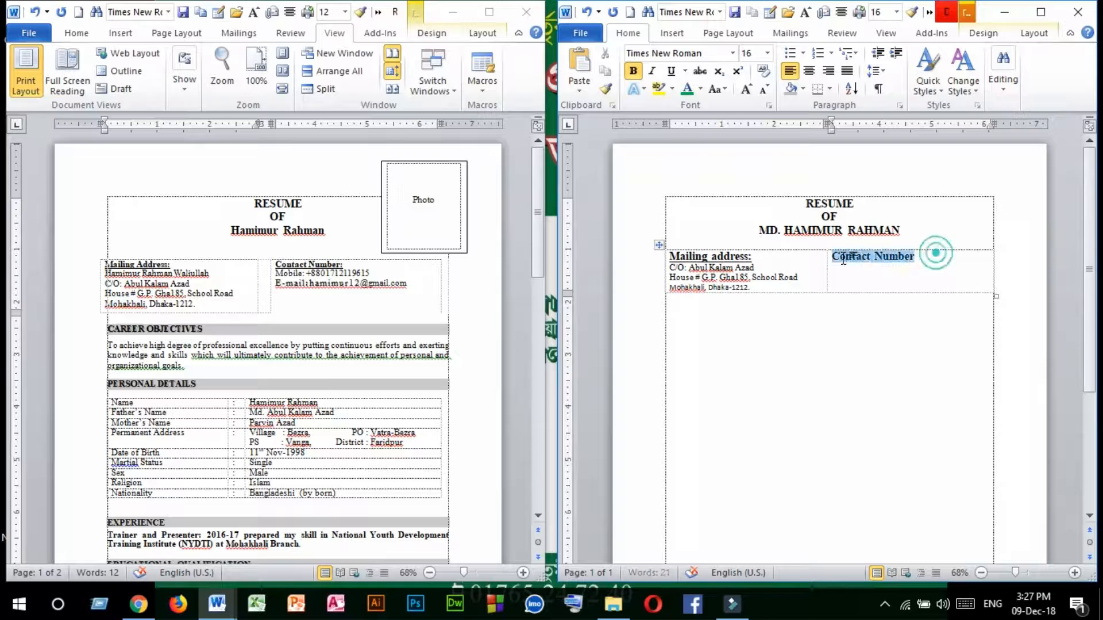
pyautogui.click(672, 73)
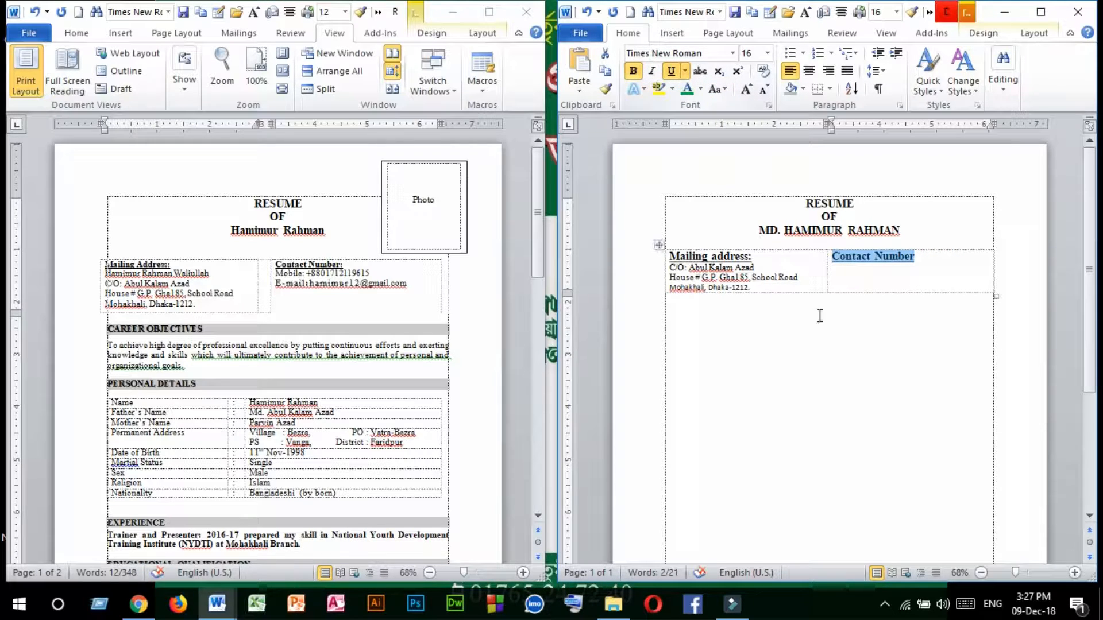
# Copy the mobile number and e-mail lines from the sample and paste them below the "Contact Number" label.
pyautogui.click(840, 267)
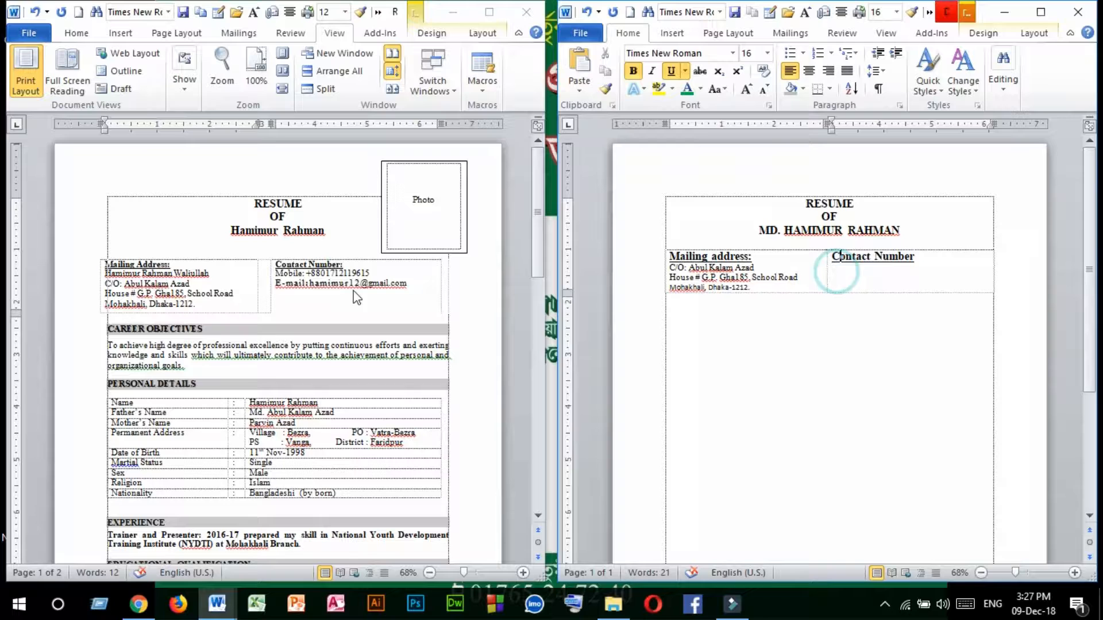
pyautogui.click(413, 287)
pyautogui.moveTo(413, 287); pyautogui.dragTo(291, 277)
pyautogui.hotkey('ctrl', 'c')
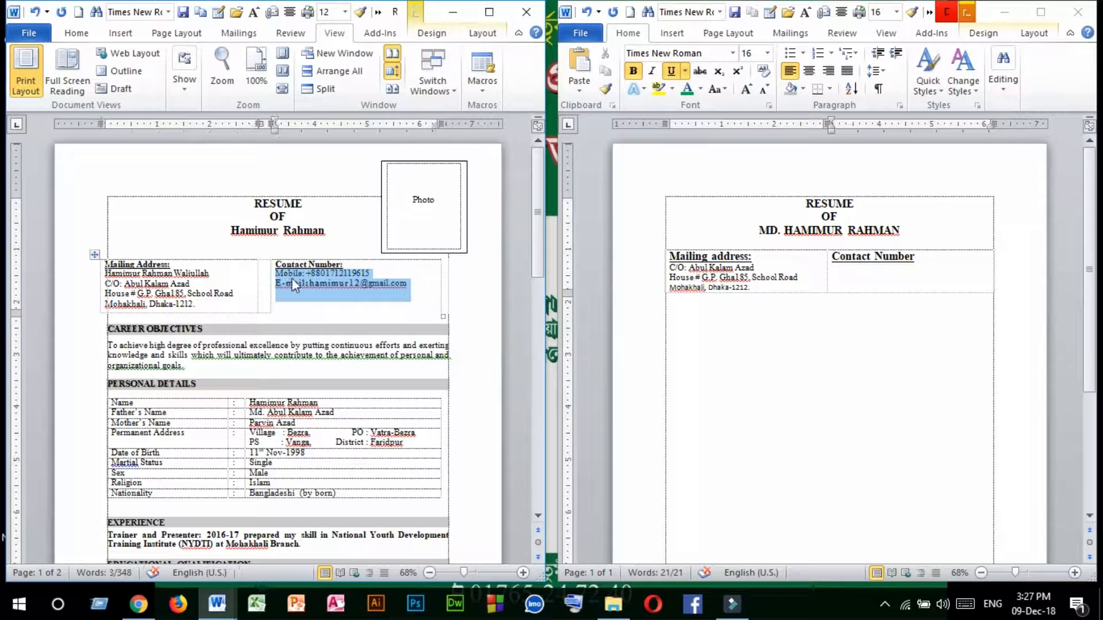
pyautogui.click(848, 284)
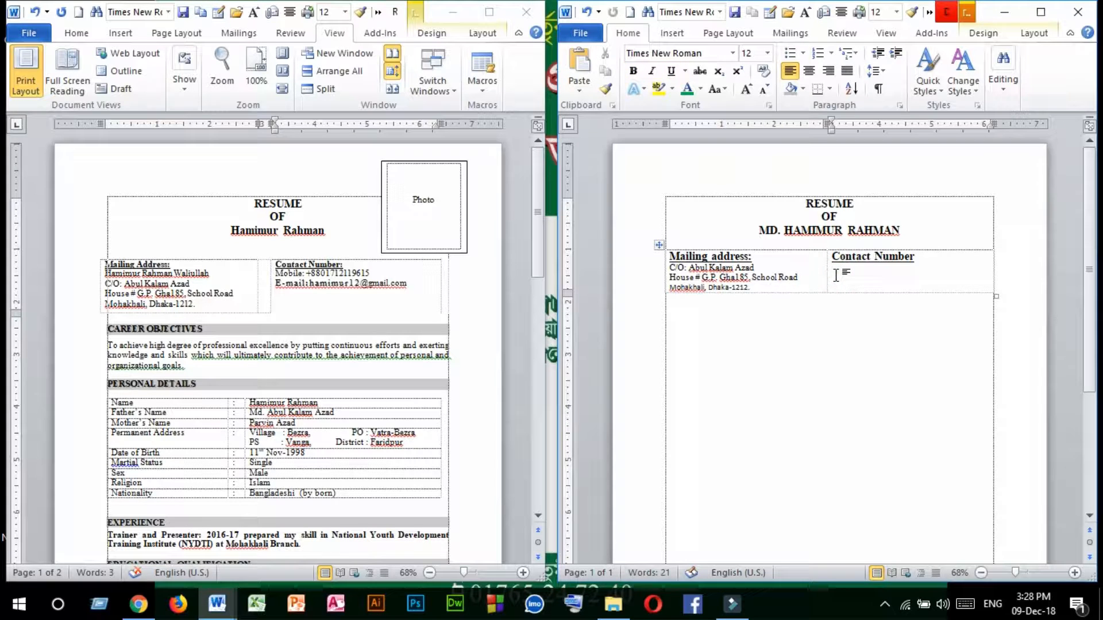
pyautogui.hotkey('ctrl', 'v')
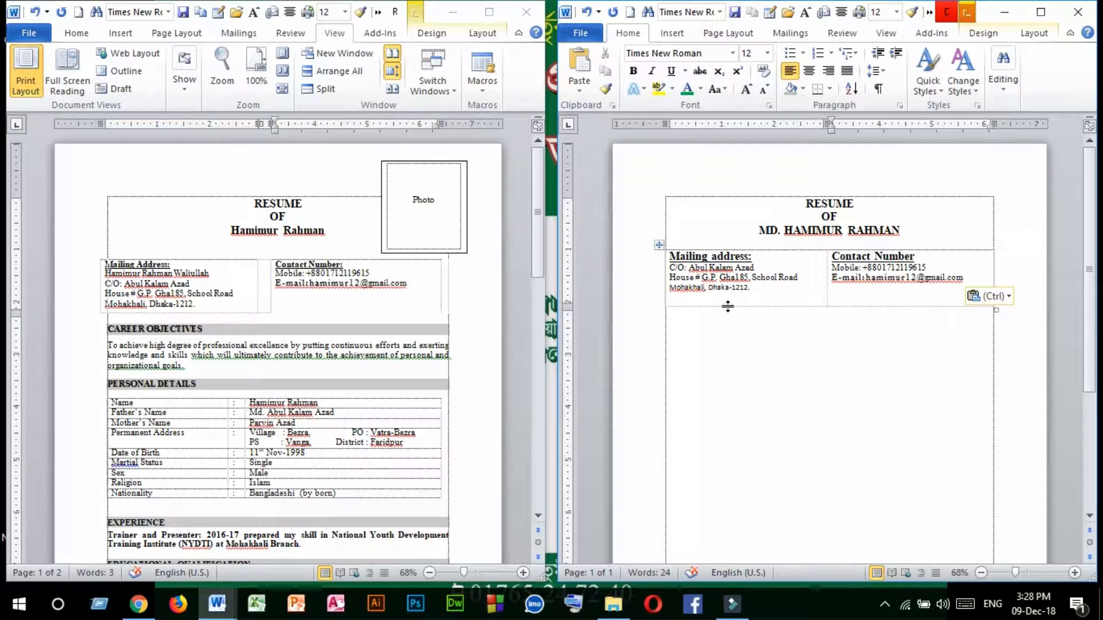
# Enter the section heading "CAREER OBJECTIVES" on the line below the table.
pyautogui.click(693, 327)
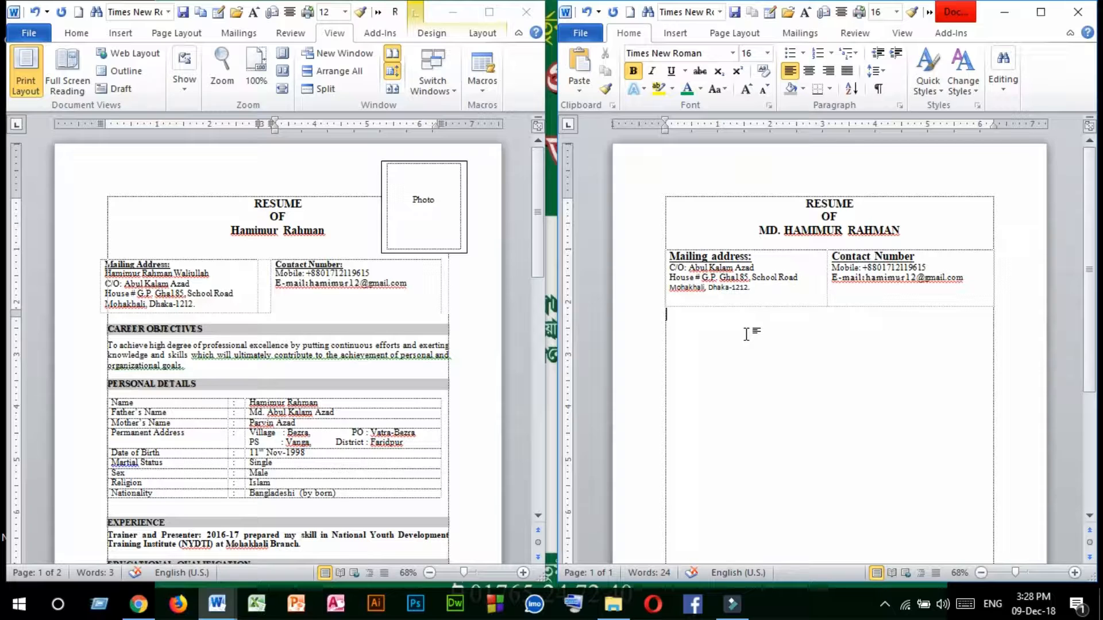
pyautogui.write('CAREER OBJE')
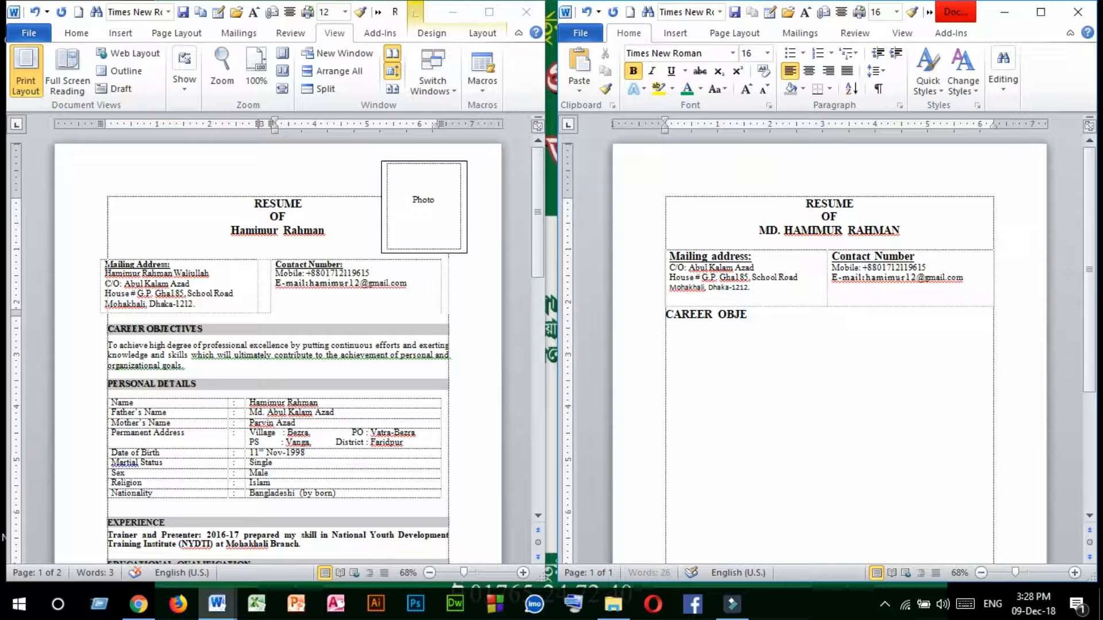
pyautogui.write('CTIVES')
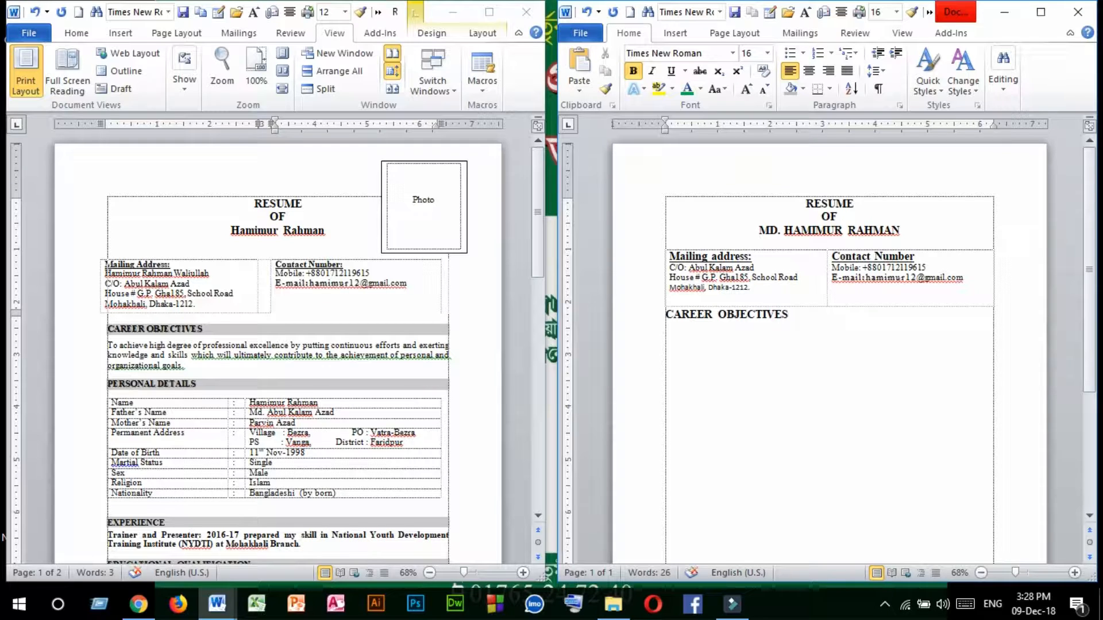
# Apply light gray paragraph shading to the "CAREER OBJECTIVES" heading, matching the sample's section bars.
pyautogui.moveTo(808, 315); pyautogui.dragTo(632, 313)
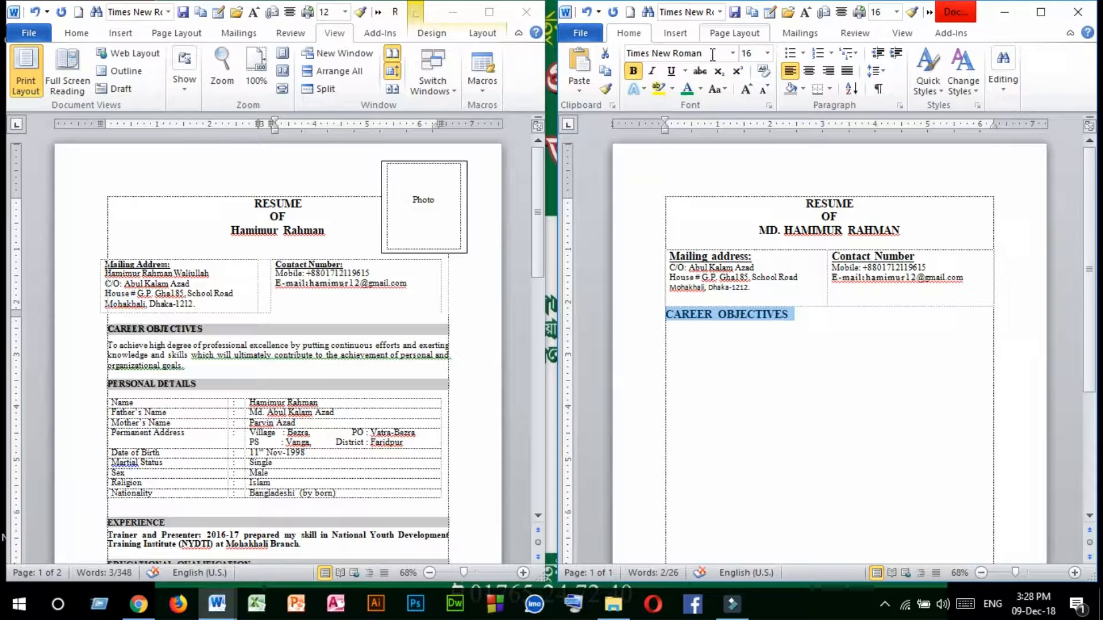
pyautogui.click(803, 89)
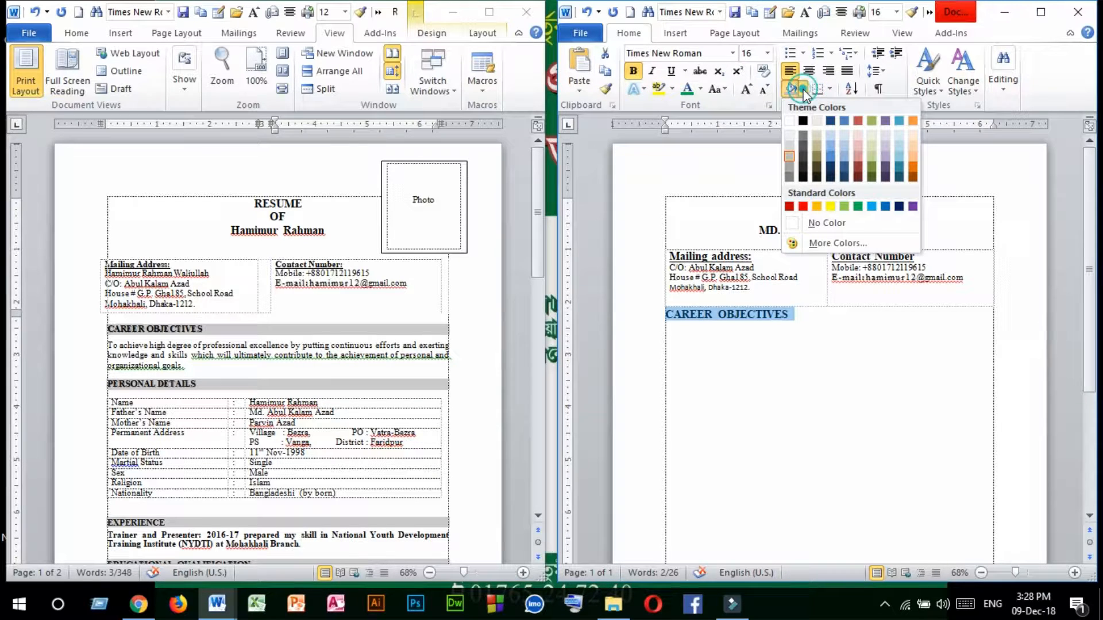
pyautogui.click(789, 157)
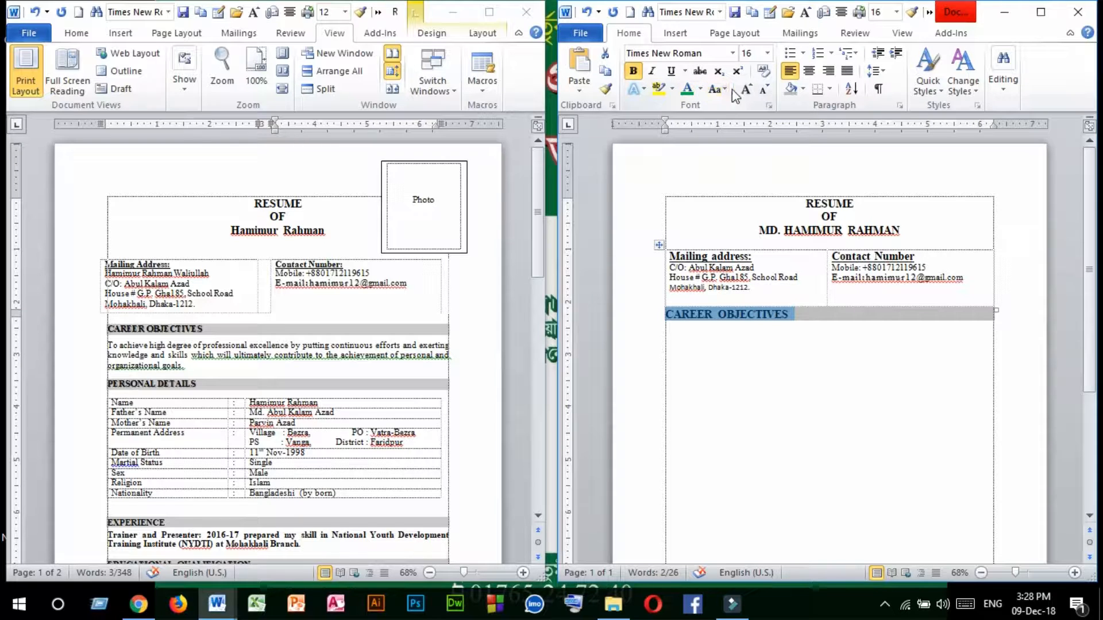
# Set the font size of the "CAREER OBJECTIVES" heading to 14.
pyautogui.click(767, 52)
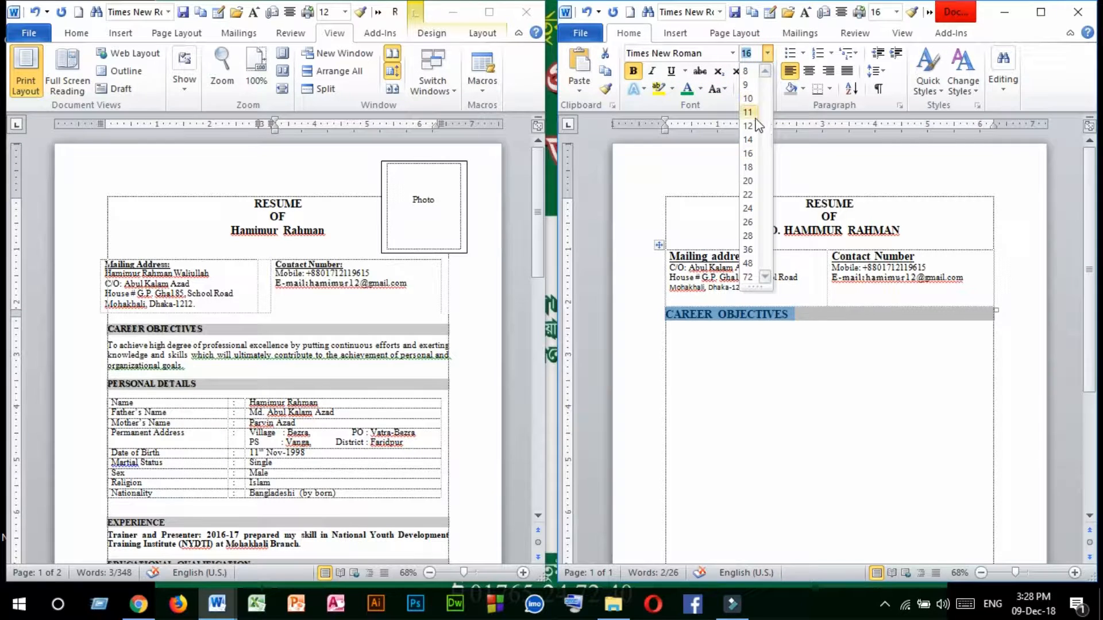
pyautogui.click(748, 140)
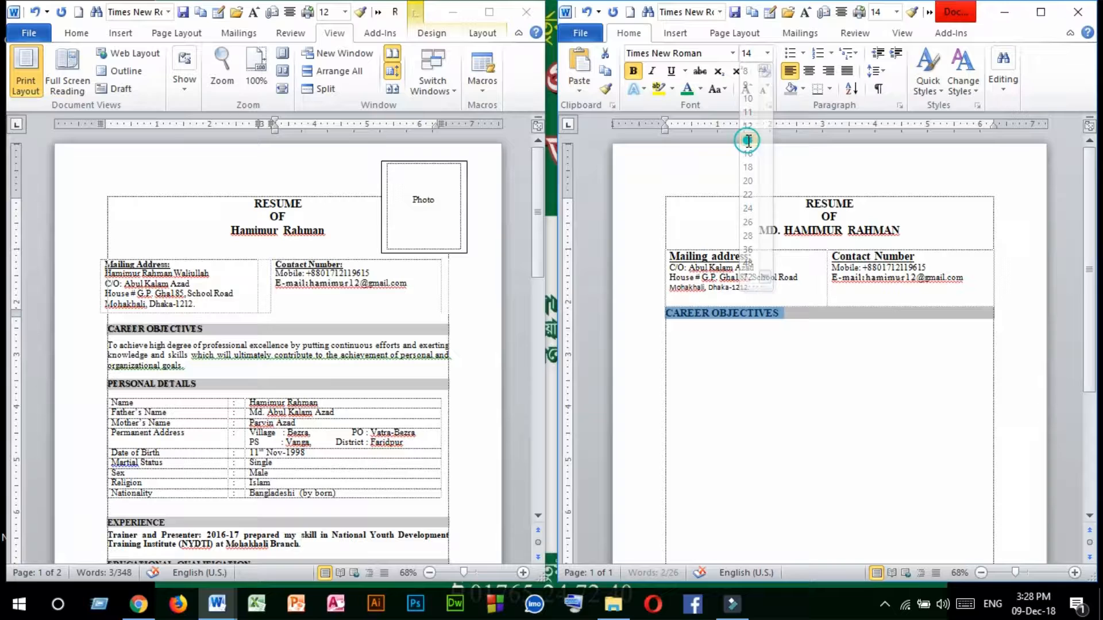
pyautogui.click(634, 73)
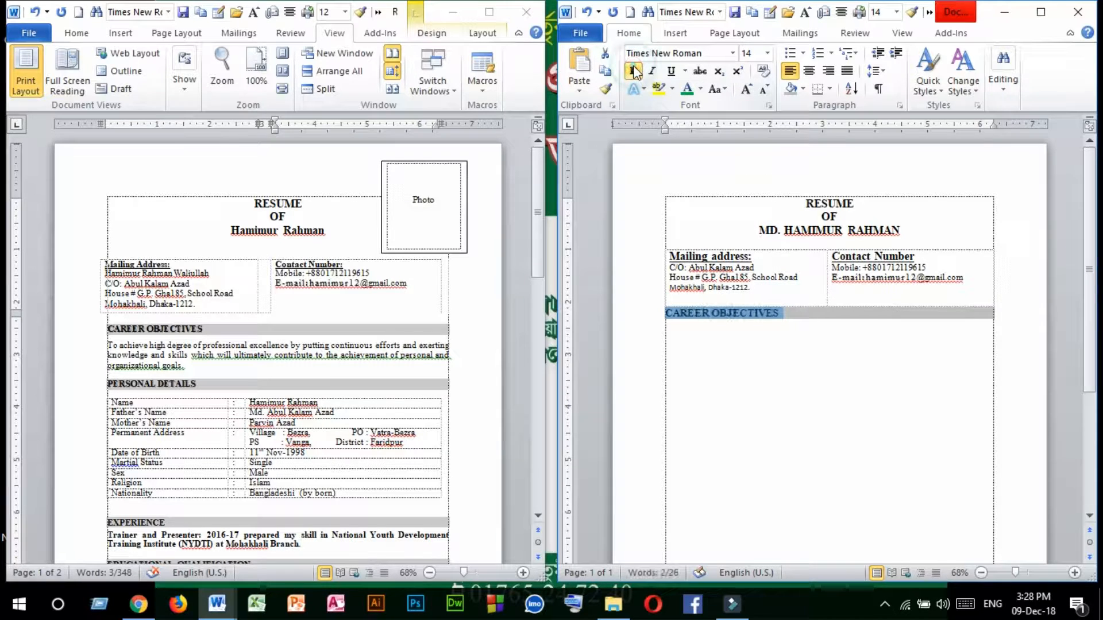
pyautogui.click(768, 368)
pyautogui.click(796, 311)
pyautogui.moveTo(814, 314); pyautogui.dragTo(668, 319)
pyautogui.click(673, 339)
pyautogui.click(673, 339)
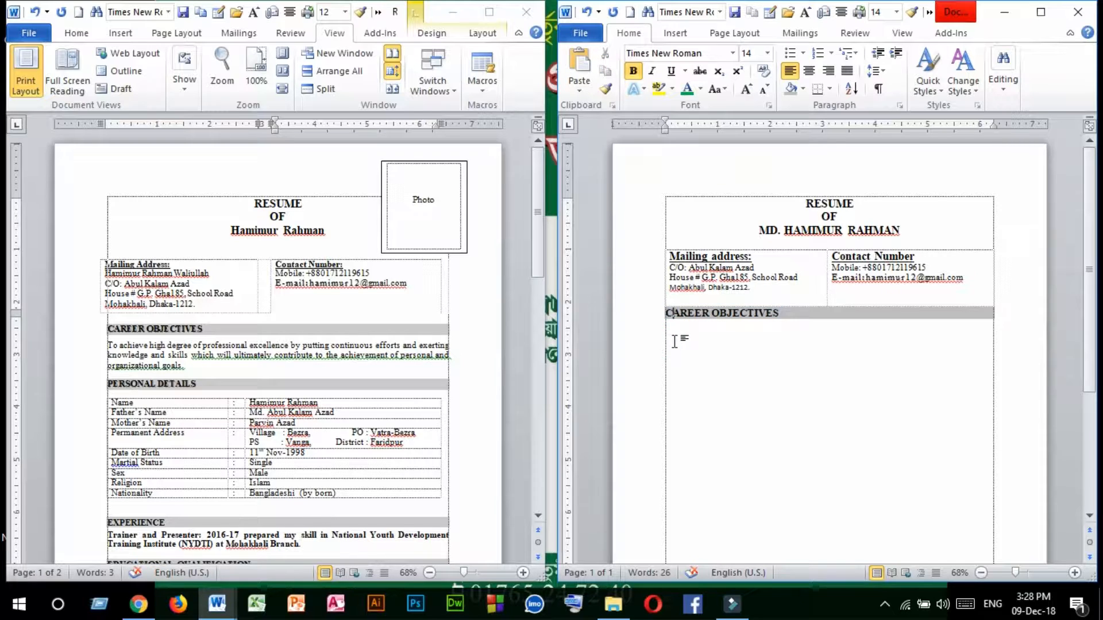
pyautogui.tripleClick(793, 311)
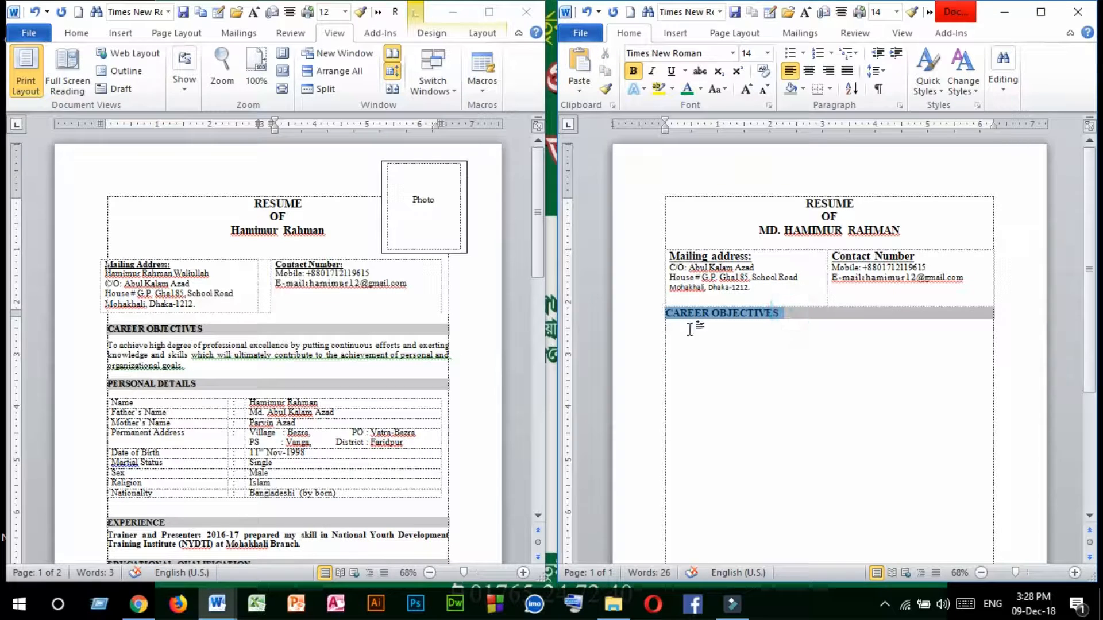
# Copy the career objective paragraph from the sample resume and paste it below the "CAREER OBJECTIVES" heading.
pyautogui.click(671, 337)
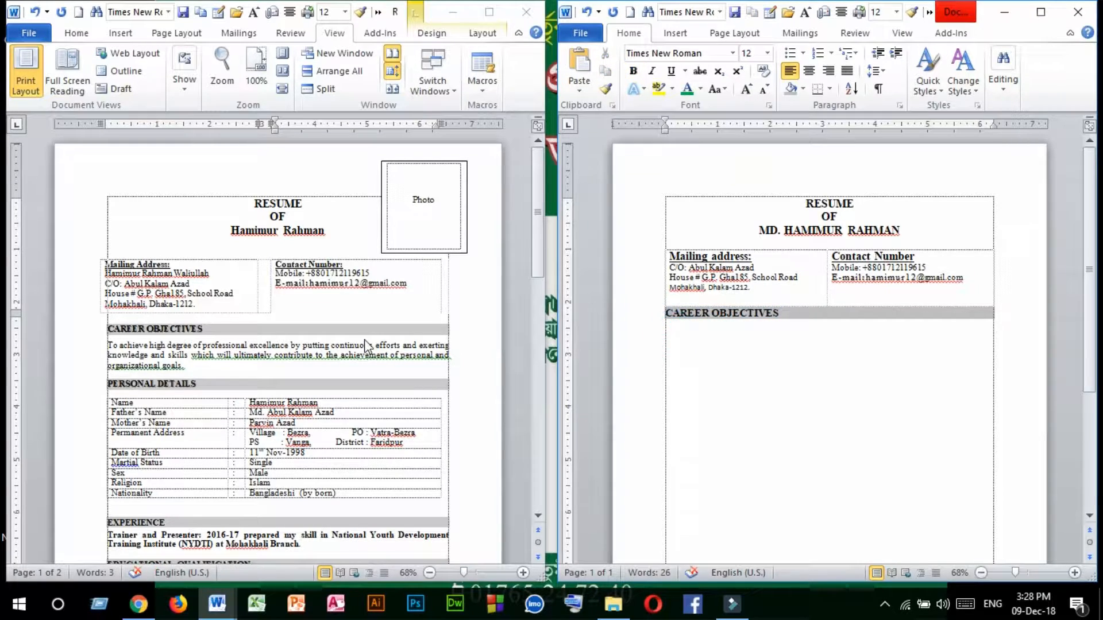
pyautogui.click(183, 367)
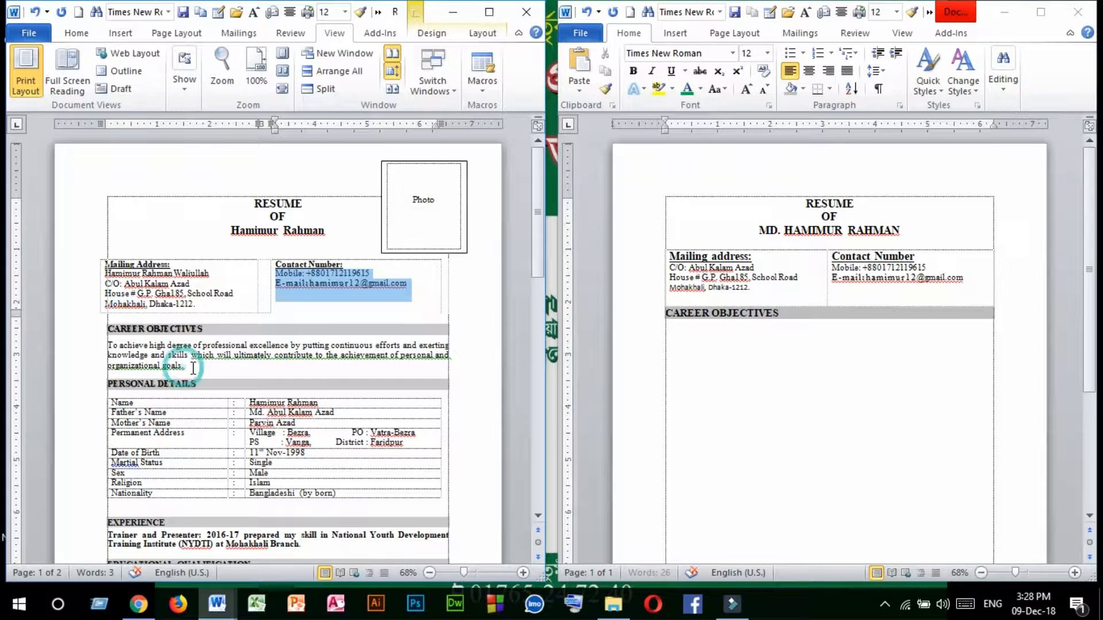
pyautogui.moveTo(190, 367); pyautogui.dragTo(113, 360)
pyautogui.hotkey('ctrl', 'c')
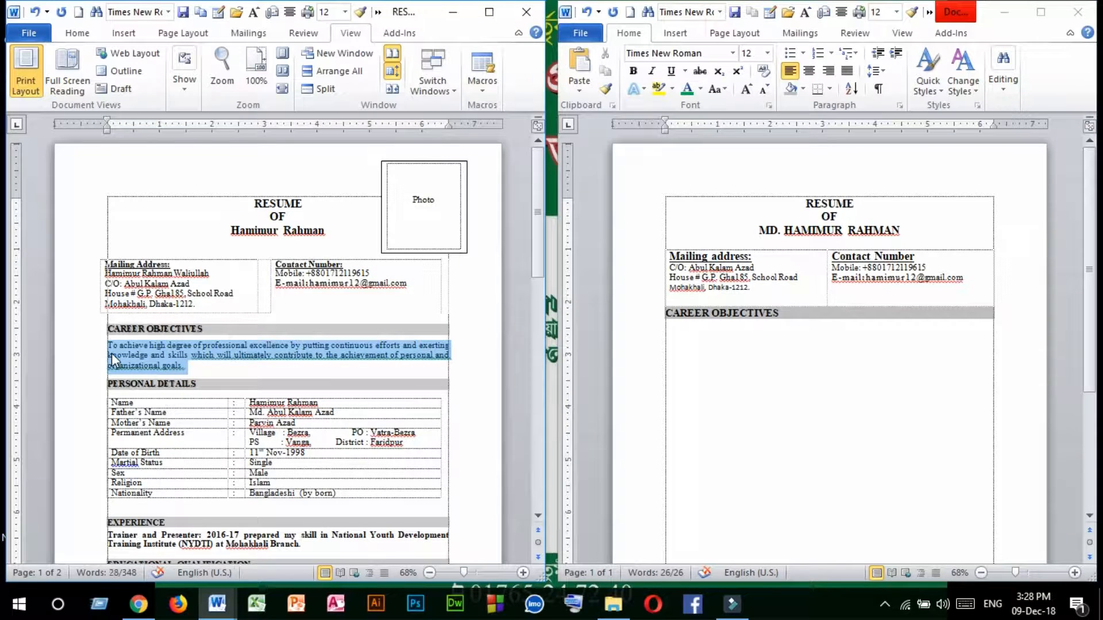
pyautogui.click(671, 335)
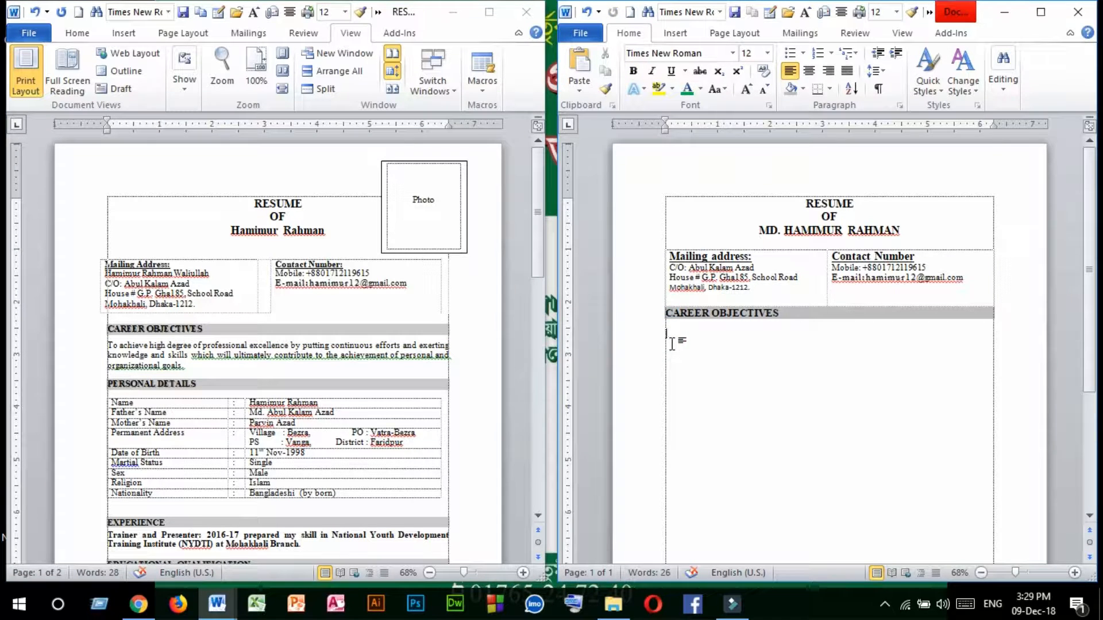
pyautogui.hotkey('ctrl', 'v')
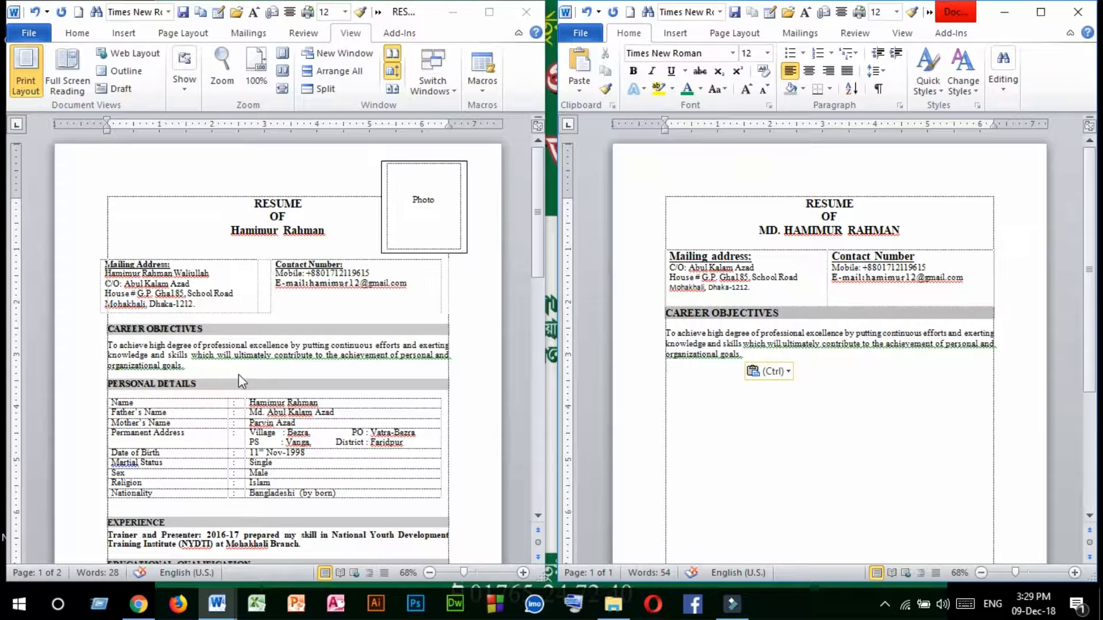
# Duplicate the shaded "CAREER OBJECTIVES" heading below the objective paragraph, leaving a blank line between them.
pyautogui.scroll(-2, 178, 371)
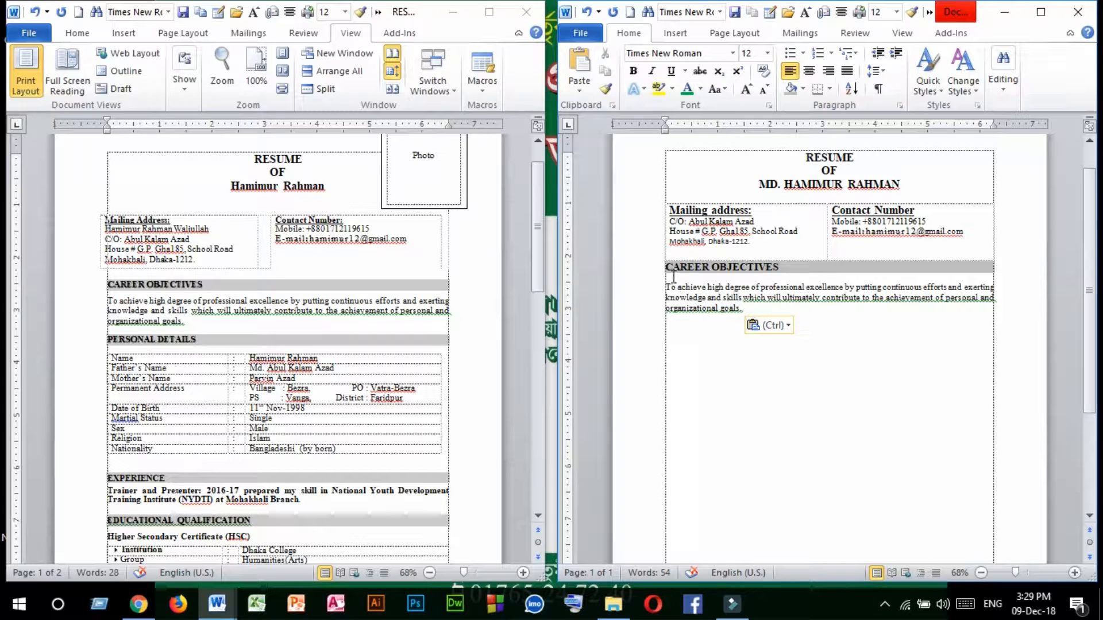
pyautogui.moveTo(666, 267); pyautogui.dragTo(814, 264)
pyautogui.hotkey('ctrl', 'c')
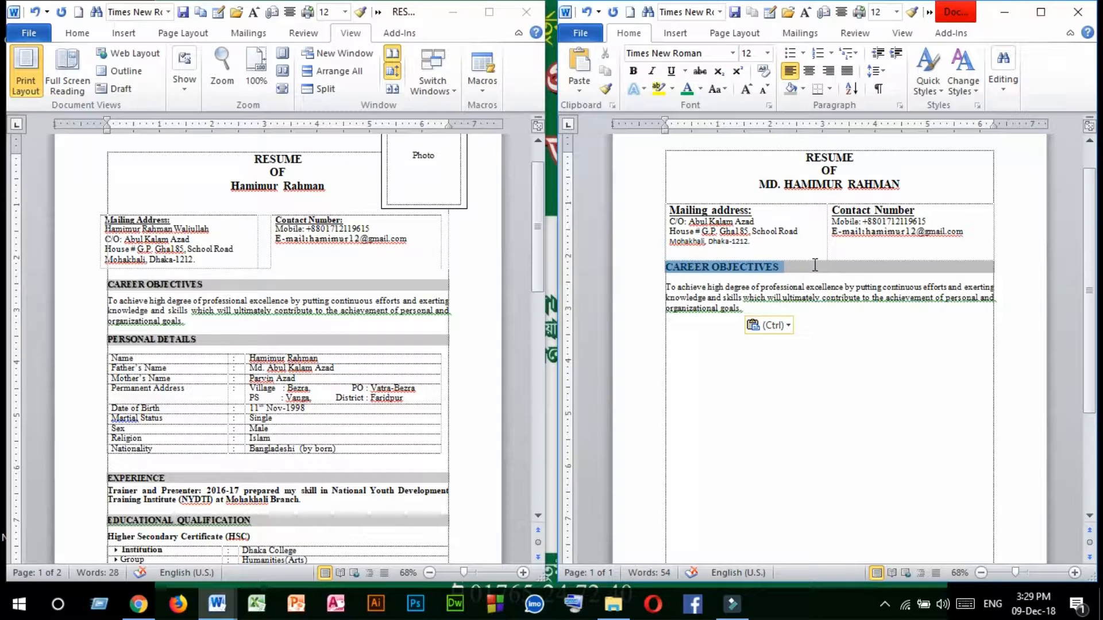
pyautogui.click(666, 338)
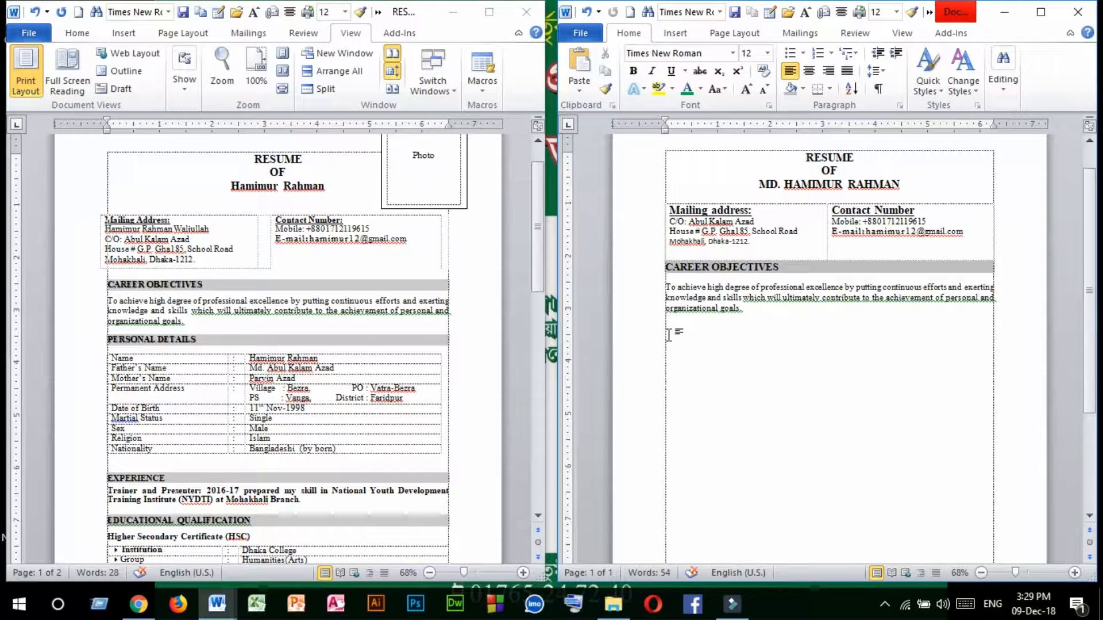
pyautogui.press('Return')
pyautogui.hotkey('ctrl', 'v')
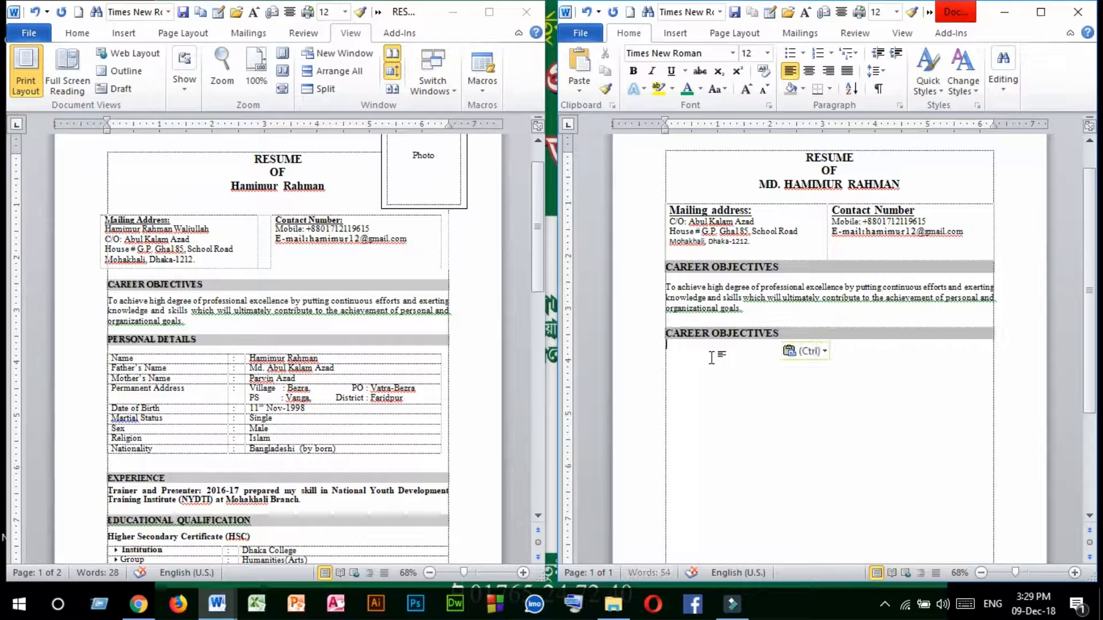
# Change the text of the duplicated section heading to "PERSONAL DETAILS".
pyautogui.moveTo(786, 333); pyautogui.dragTo(627, 336)
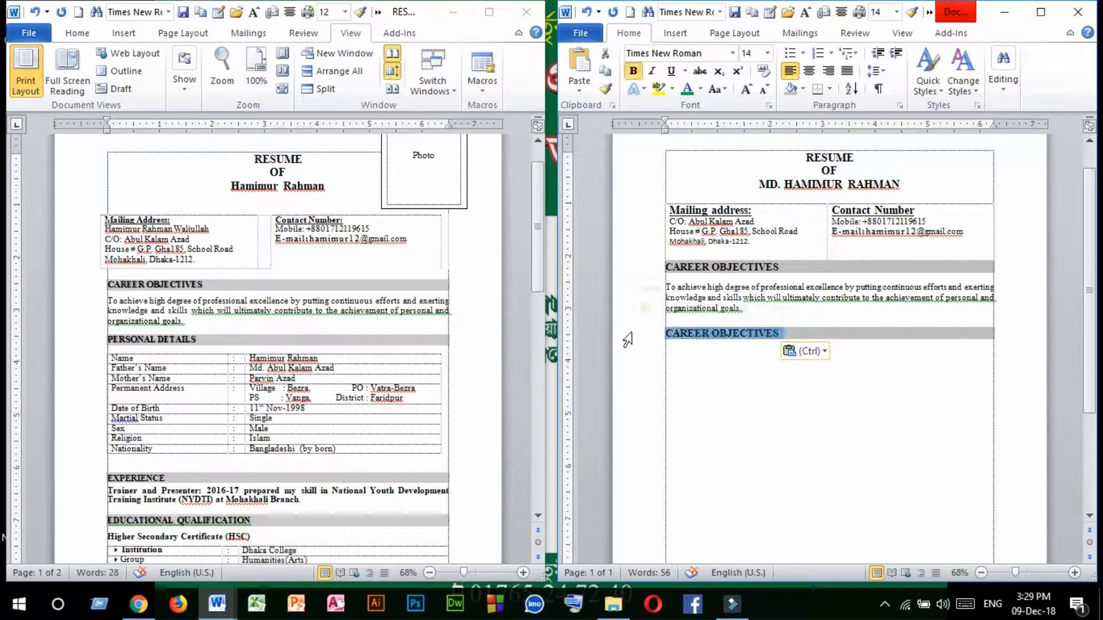
pyautogui.write('PERSONAL')
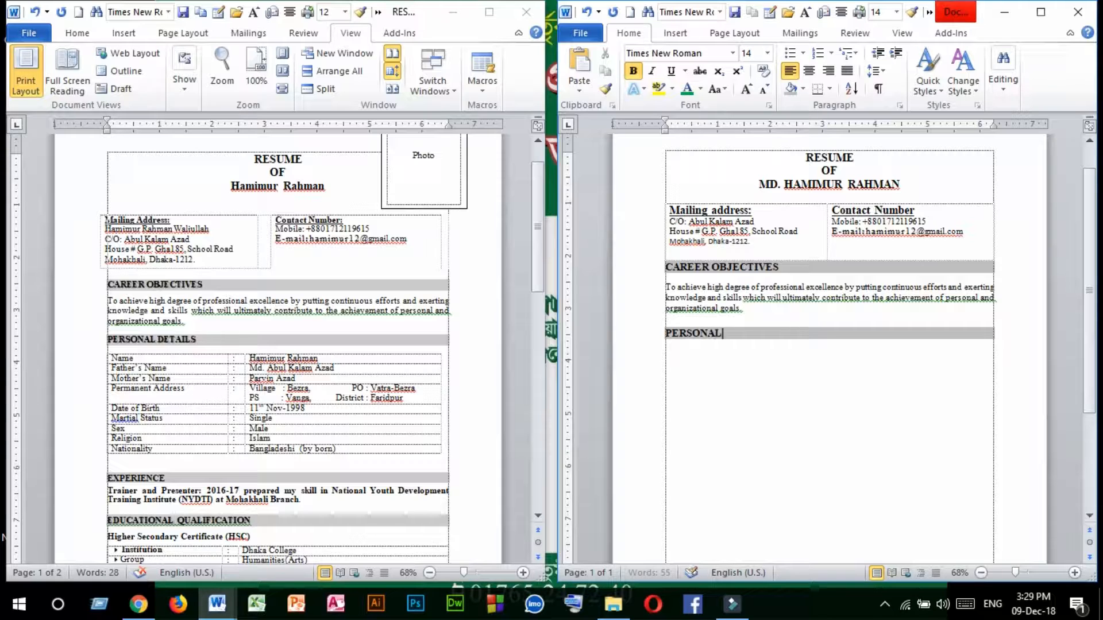
pyautogui.write(' DE')
pyautogui.write('TAIS')
pyautogui.write('LS')
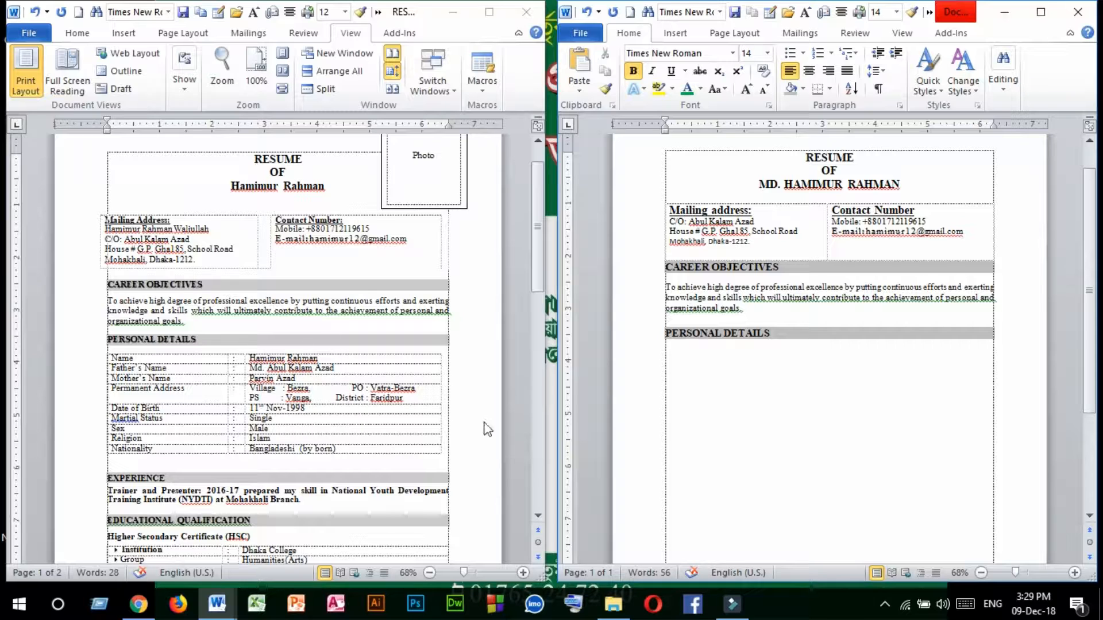
# Add a "Name" line with an aligned colon and the applicant's full name under "PERSONAL DETAILS".
pyautogui.click(670, 356)
pyautogui.write('Name')
pyautogui.write(':')
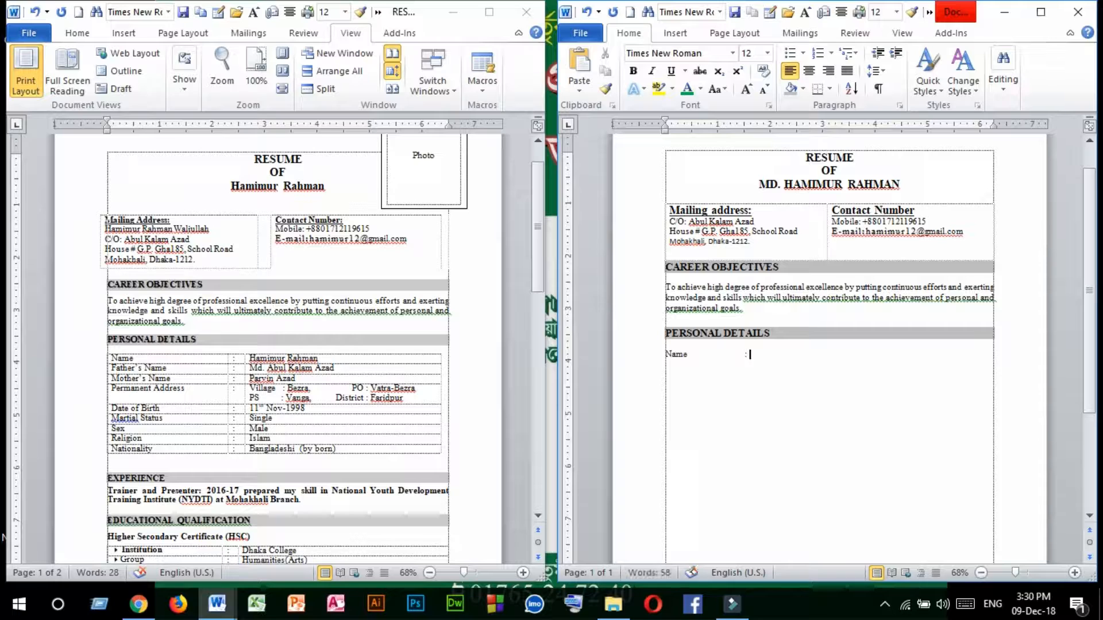
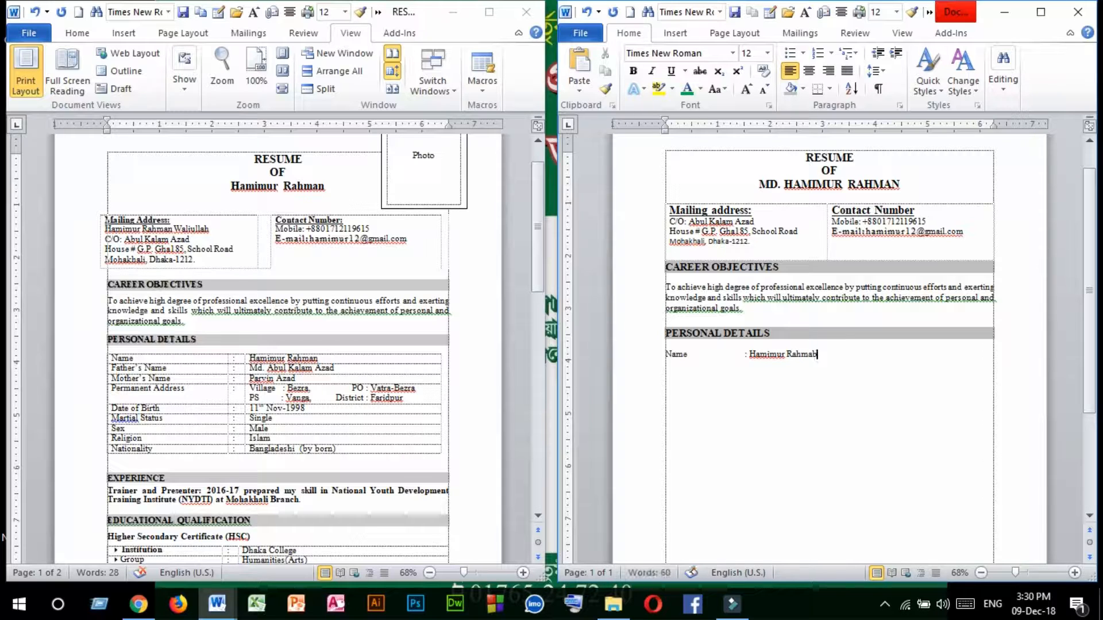
# Add a "Father's Name" line with an aligned colon and the father's full name below the "Name" line.
pyautogui.press('Return')
pyautogui.press('Return')
pyautogui.write('Father')
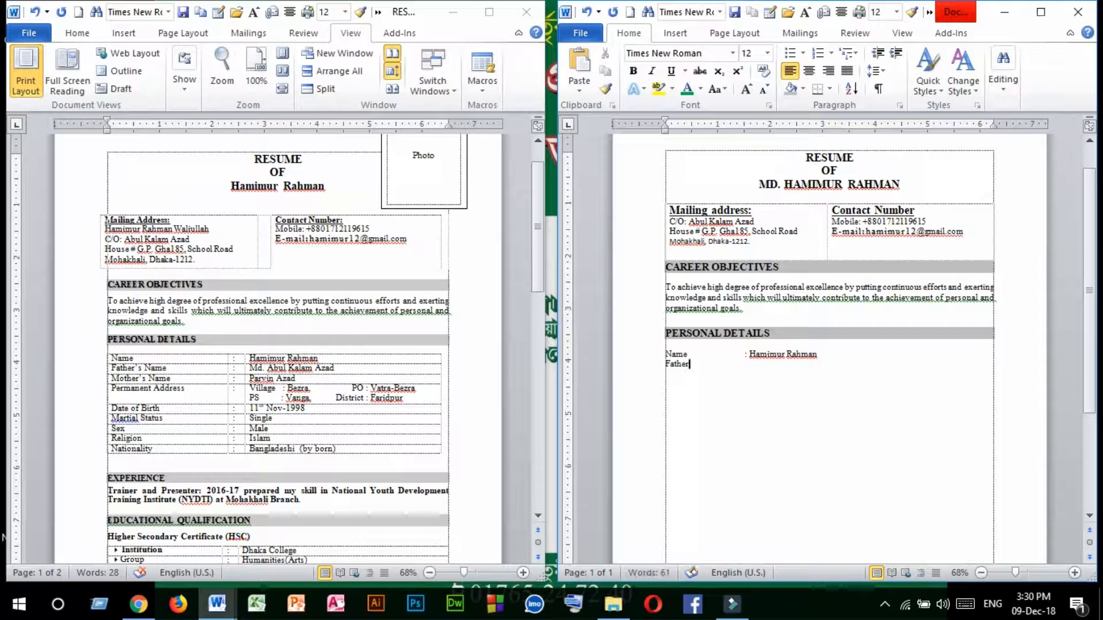
pyautogui.write("'s Name")
pyautogui.press('Tab')
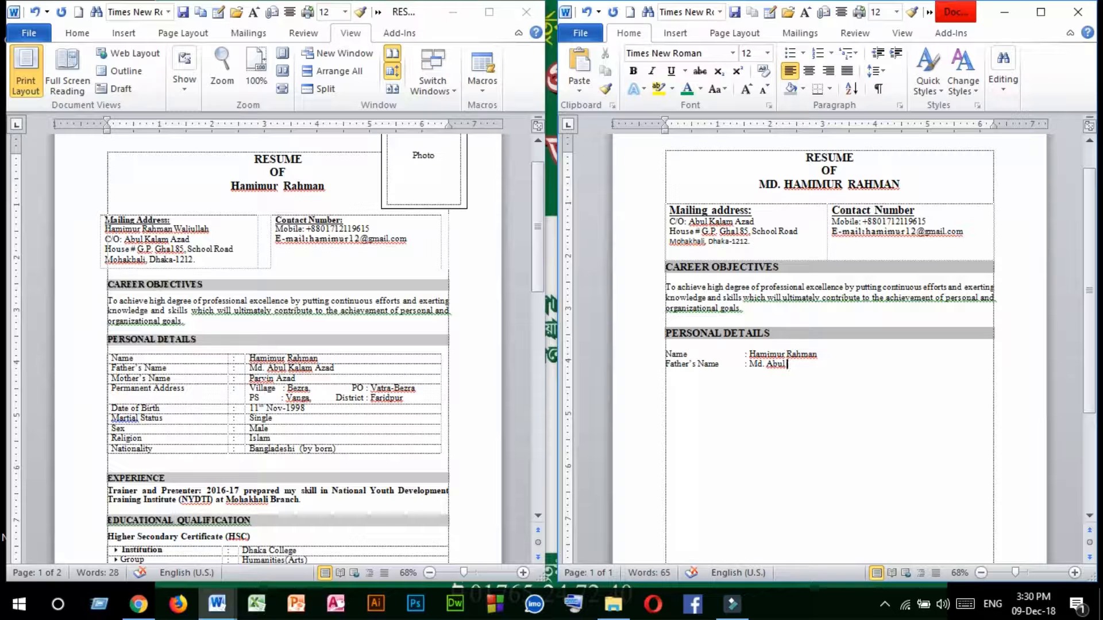
pyautogui.scroll(-2, 861, 376)
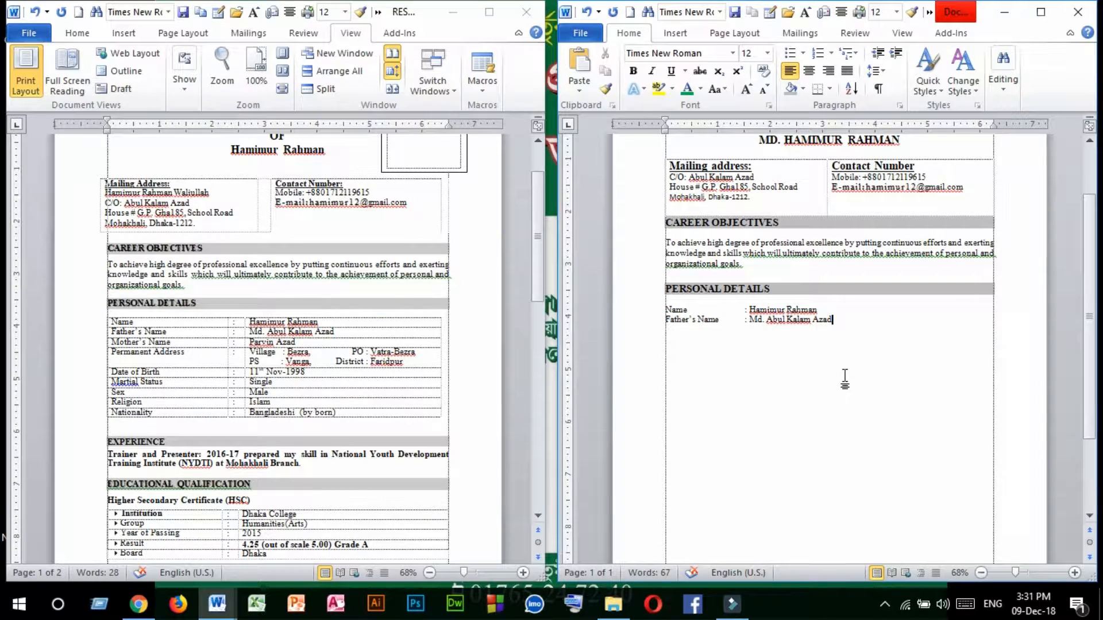
pyautogui.scroll(-2, 844, 378)
pyautogui.scroll(2, 822, 379)
pyautogui.click(116, 437)
pyautogui.scroll(-4, 173, 402)
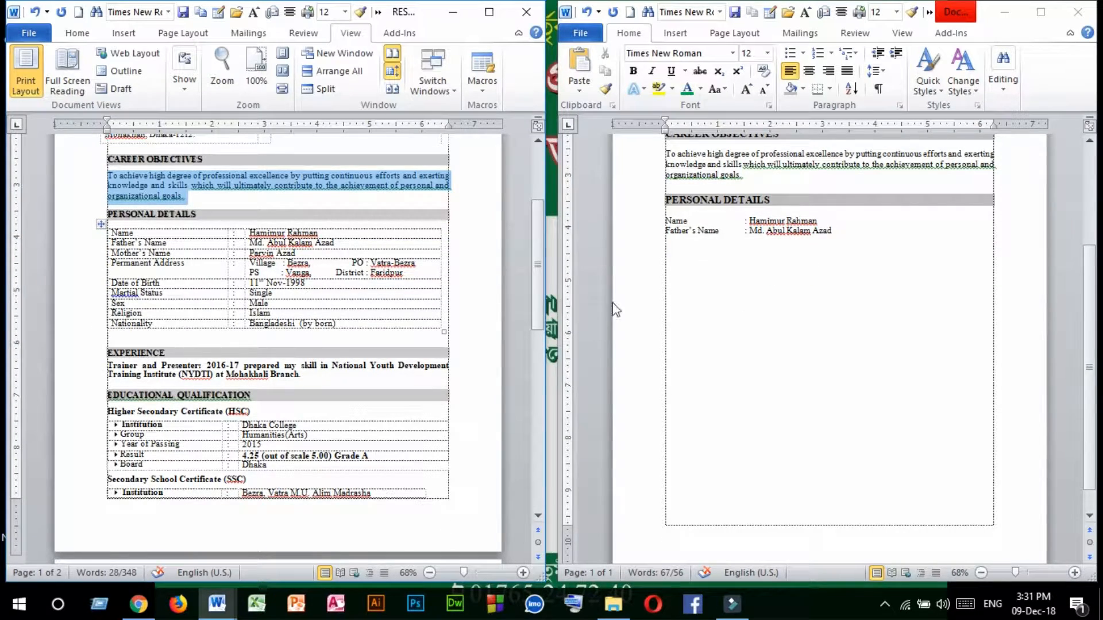
pyautogui.scroll(4, 615, 310)
# Duplicate the "CAREER OBJECTIVES" heading together with its paragraph below the personal details.
pyautogui.click(785, 223)
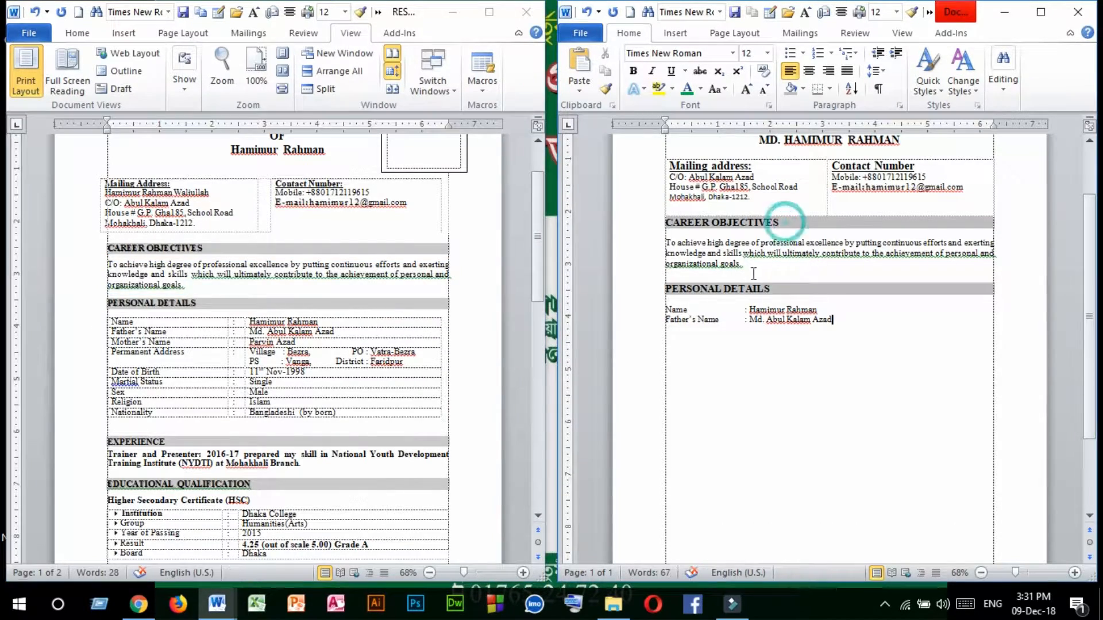
pyautogui.click(683, 294)
pyautogui.moveTo(662, 285); pyautogui.dragTo(788, 285)
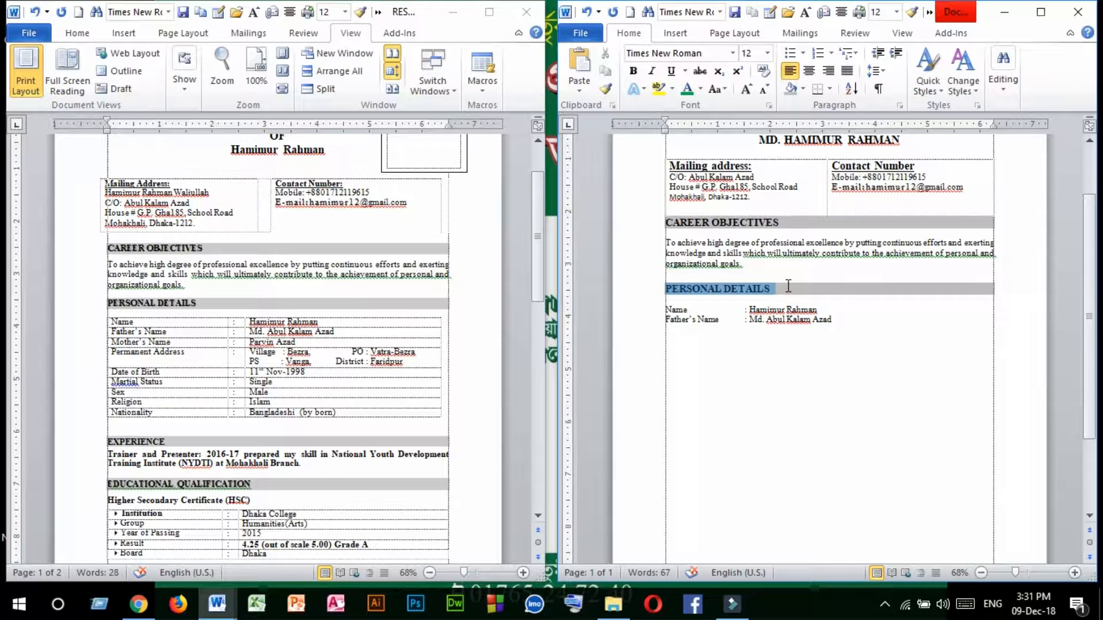
pyautogui.click(747, 264)
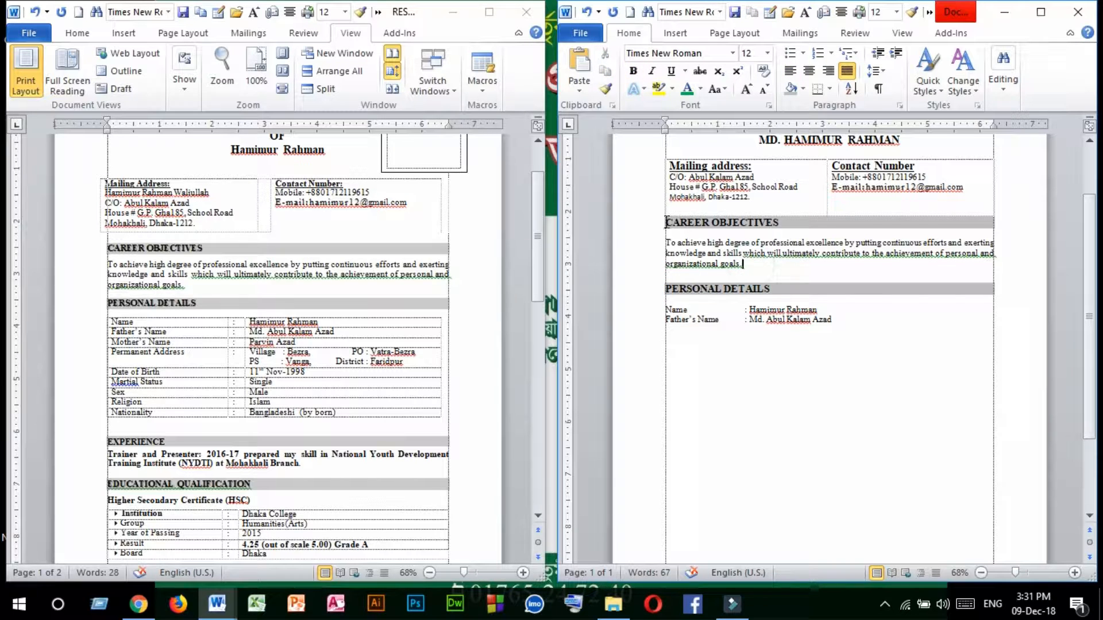
pyautogui.moveTo(666, 223); pyautogui.dragTo(754, 266)
pyautogui.hotkey('ctrl', 'c')
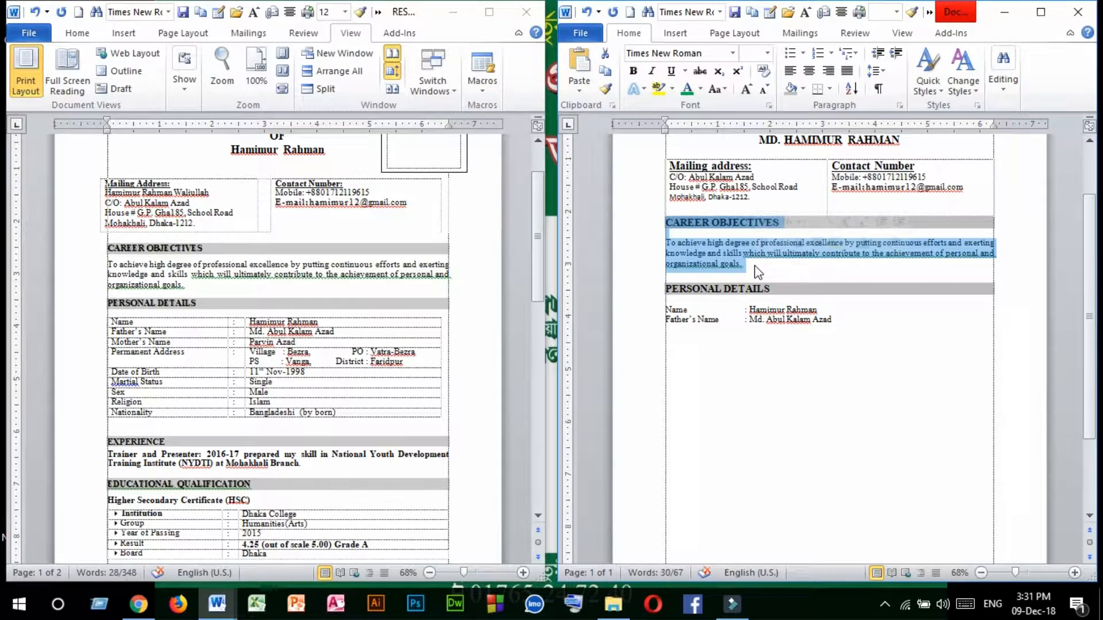
pyautogui.click(681, 352)
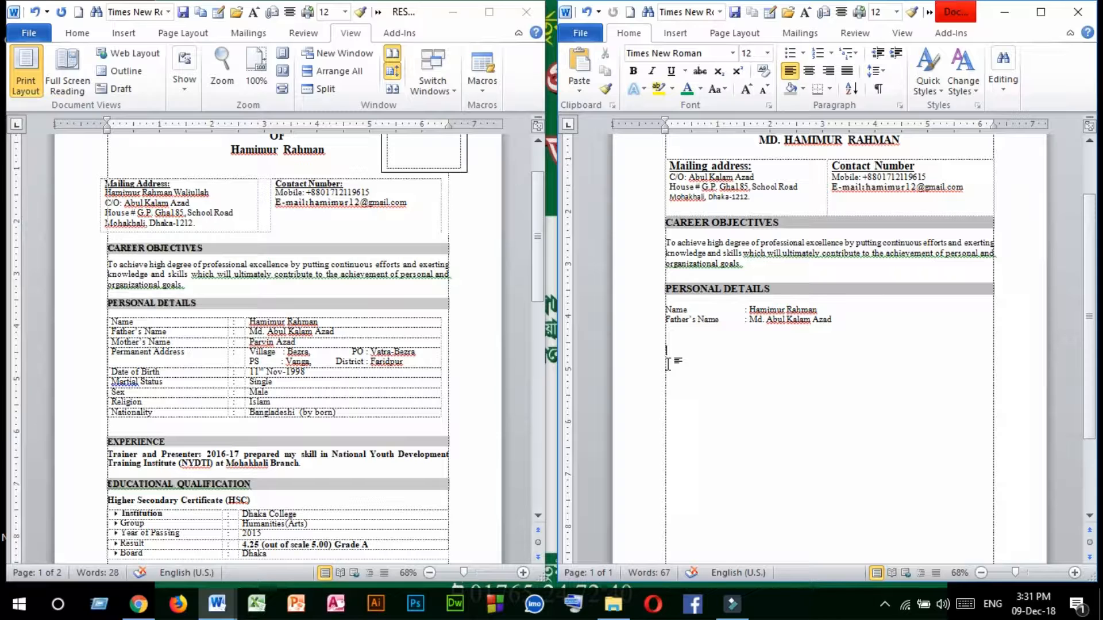
pyautogui.hotkey('ctrl', 'v')
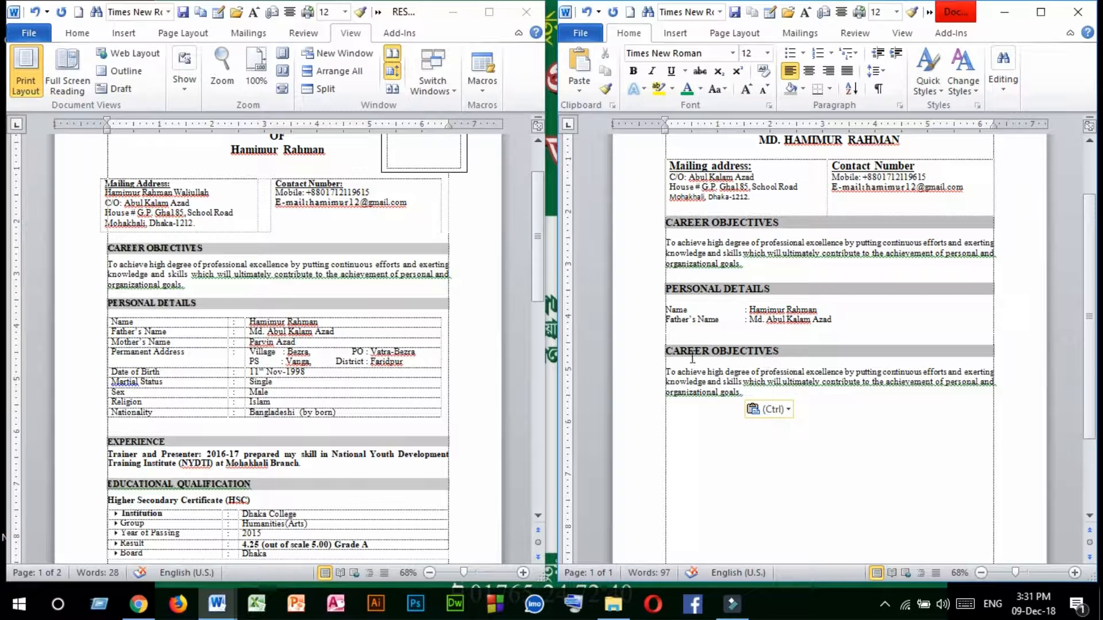
# Replace the duplicated section heading and the blank line above it with the heading "EXPERIENCE".
pyautogui.click(783, 351)
pyautogui.moveTo(781, 351); pyautogui.dragTo(659, 344)
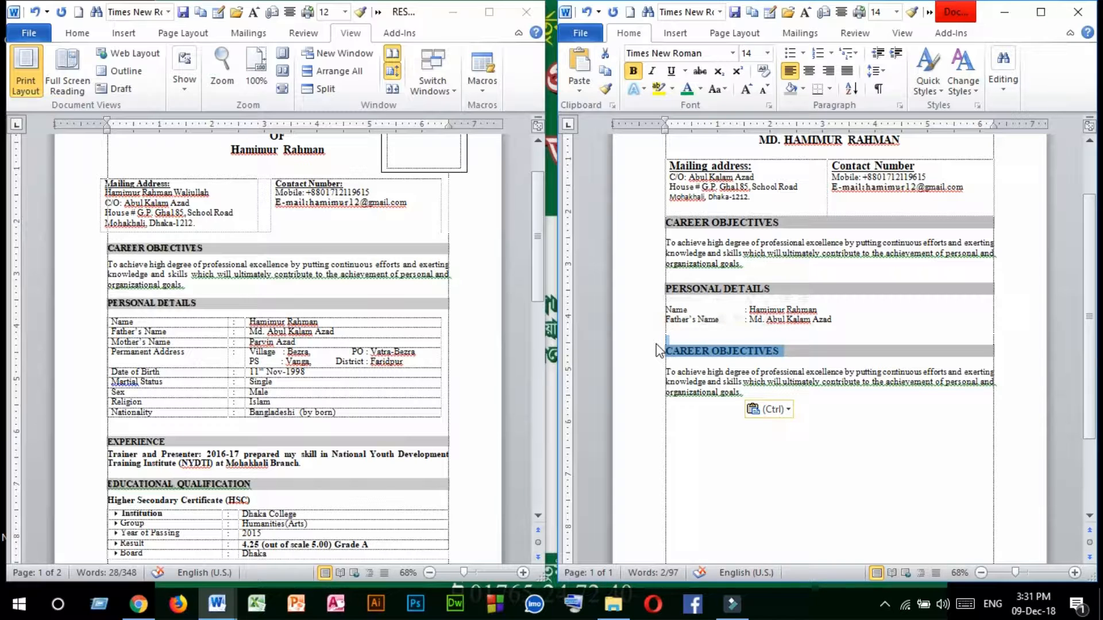
pyautogui.write('EX')
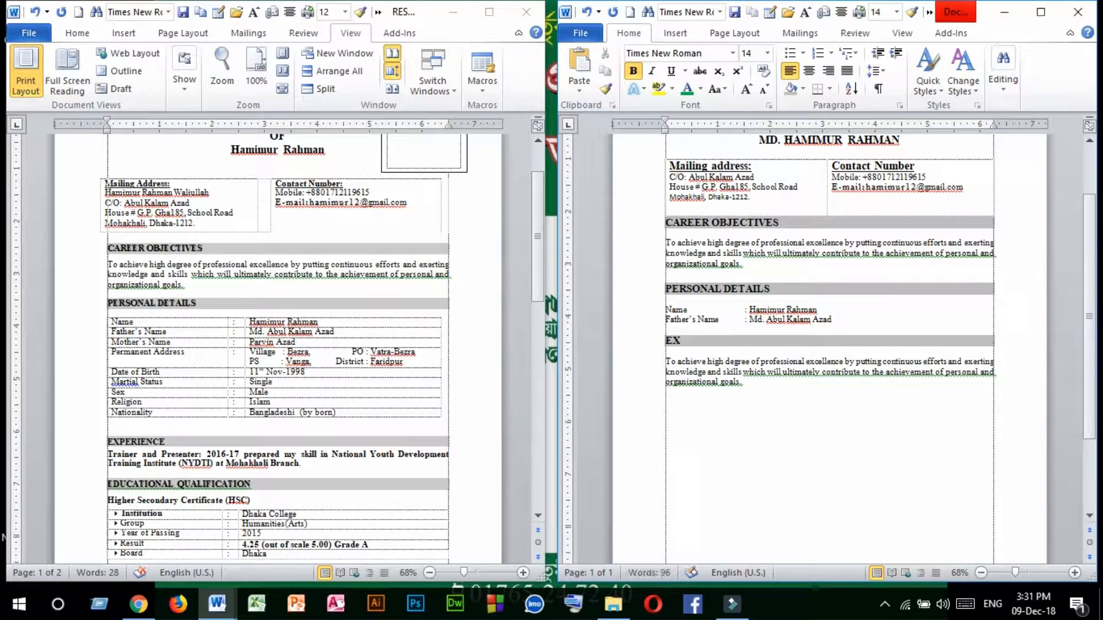
pyautogui.write('PERIENCE')
# Replace the paragraph under "EXPERIENCE" with the bold "Trainer and Presenter: 2016-17" paragraph copied from the reference resume.
pyautogui.moveTo(739, 385); pyautogui.dragTo(666, 361)
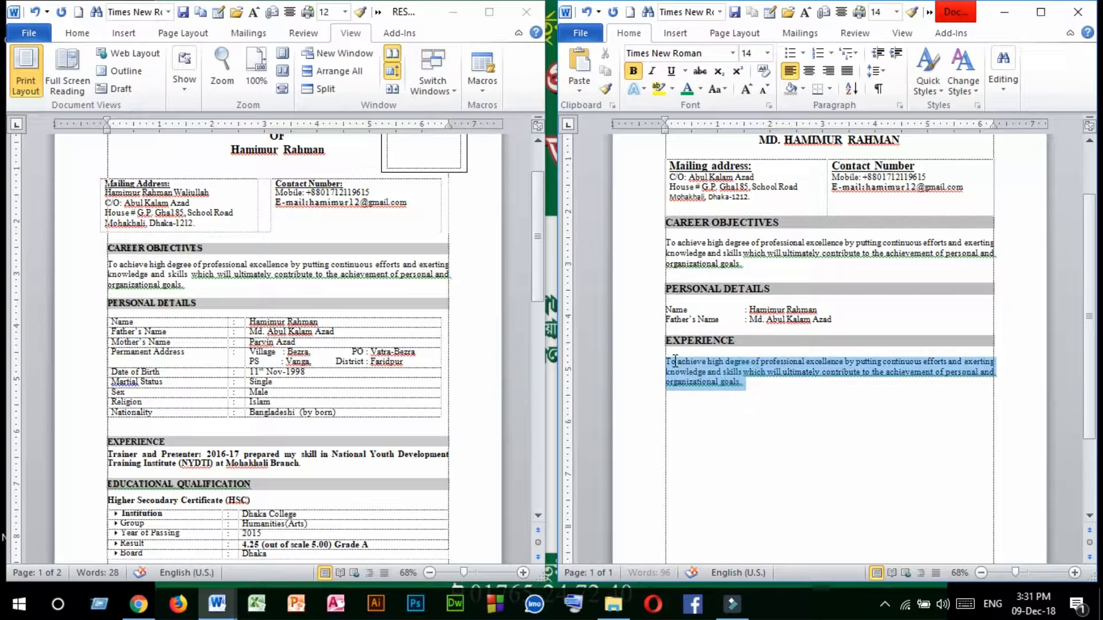
pyautogui.moveTo(751, 386); pyautogui.dragTo(669, 367)
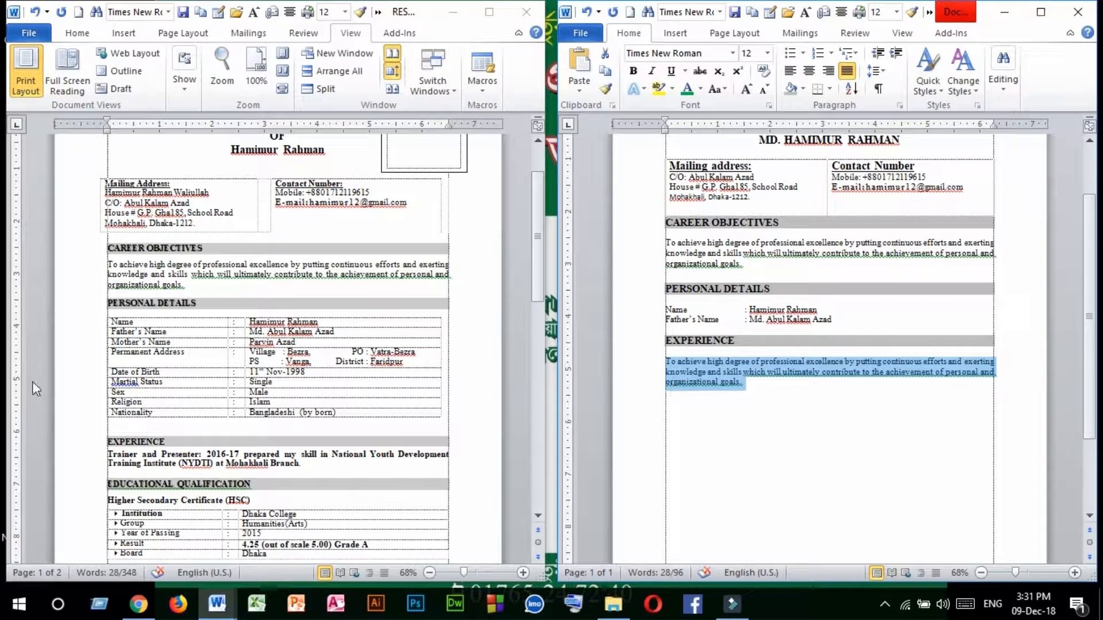
pyautogui.click(148, 468)
pyautogui.moveTo(304, 464); pyautogui.dragTo(111, 454)
pyautogui.hotkey('ctrl', 'c')
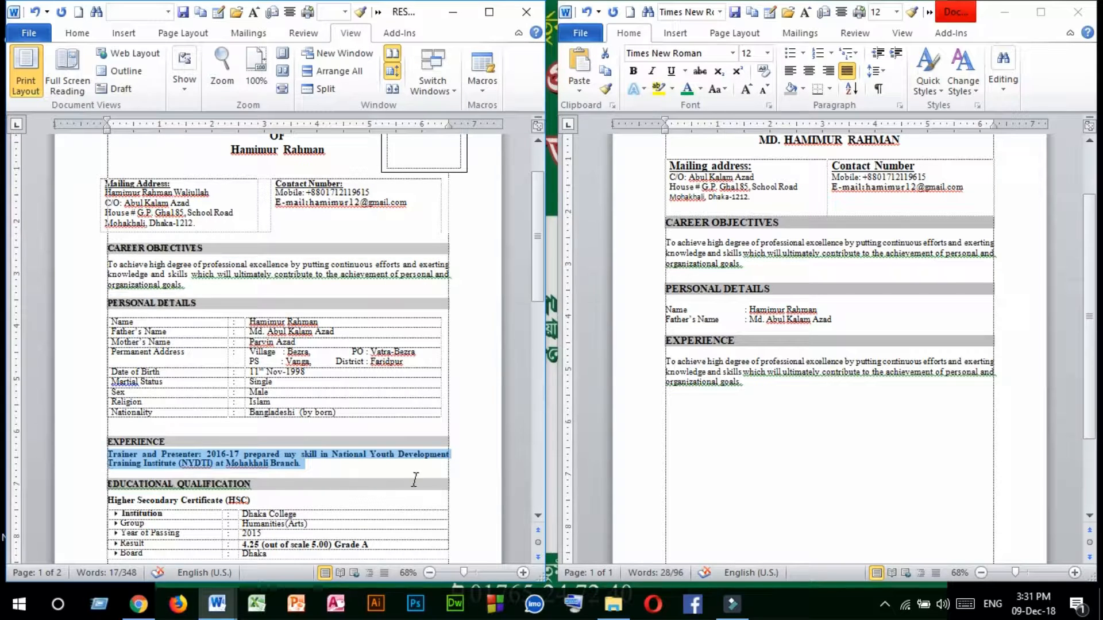
pyautogui.click(740, 388)
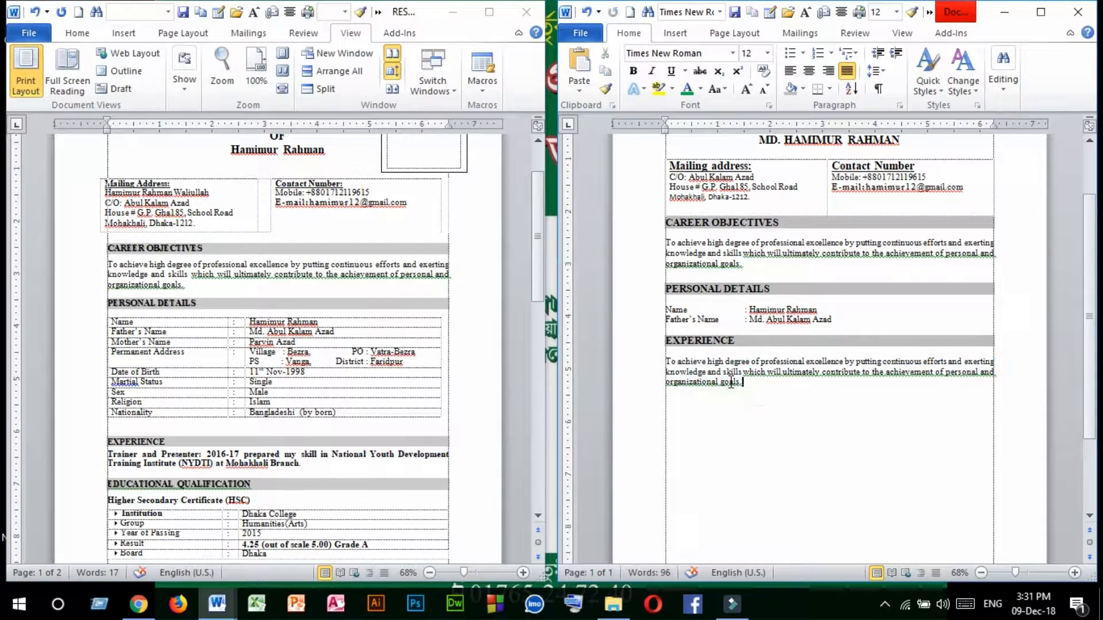
pyautogui.click(746, 384)
pyautogui.moveTo(754, 389); pyautogui.dragTo(665, 361)
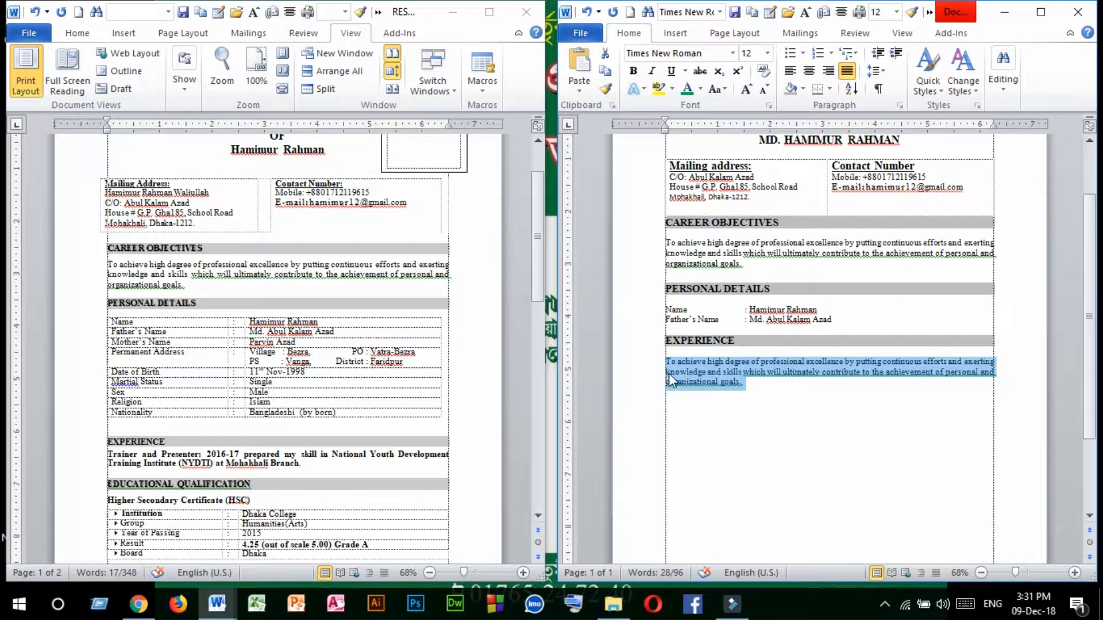
pyautogui.hotkey('ctrl', 'v')
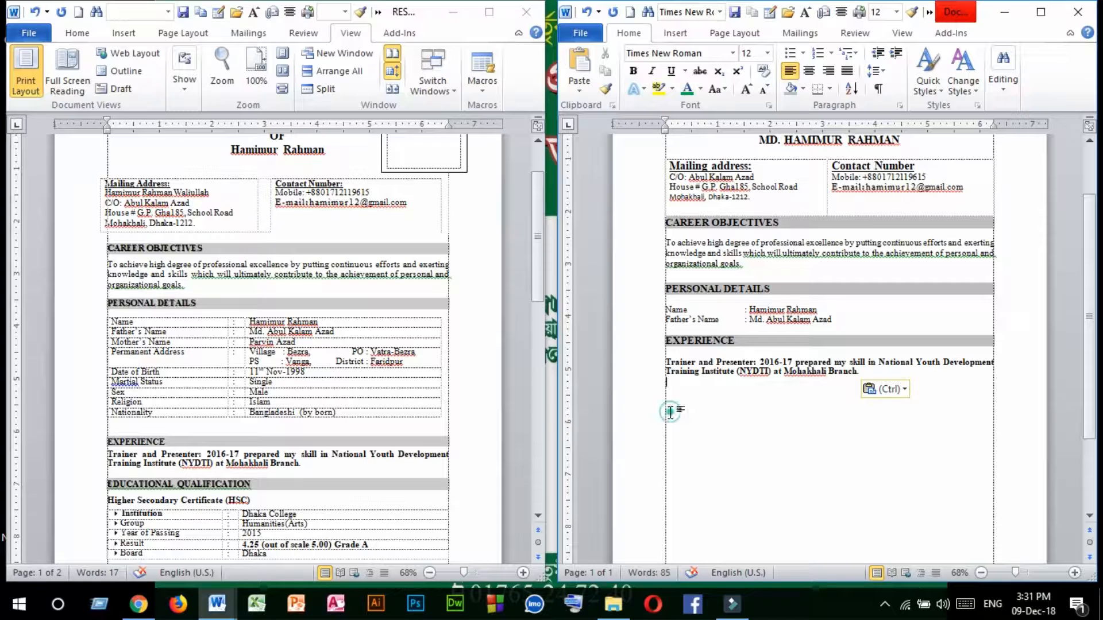
# Duplicate the "PERSONAL DETAILS" heading with its "Name" and "Father's Name" lines below the experience paragraph, leaving a blank line between.
pyautogui.tripleClick(252, 456)
pyautogui.scroll(-3, 251, 460)
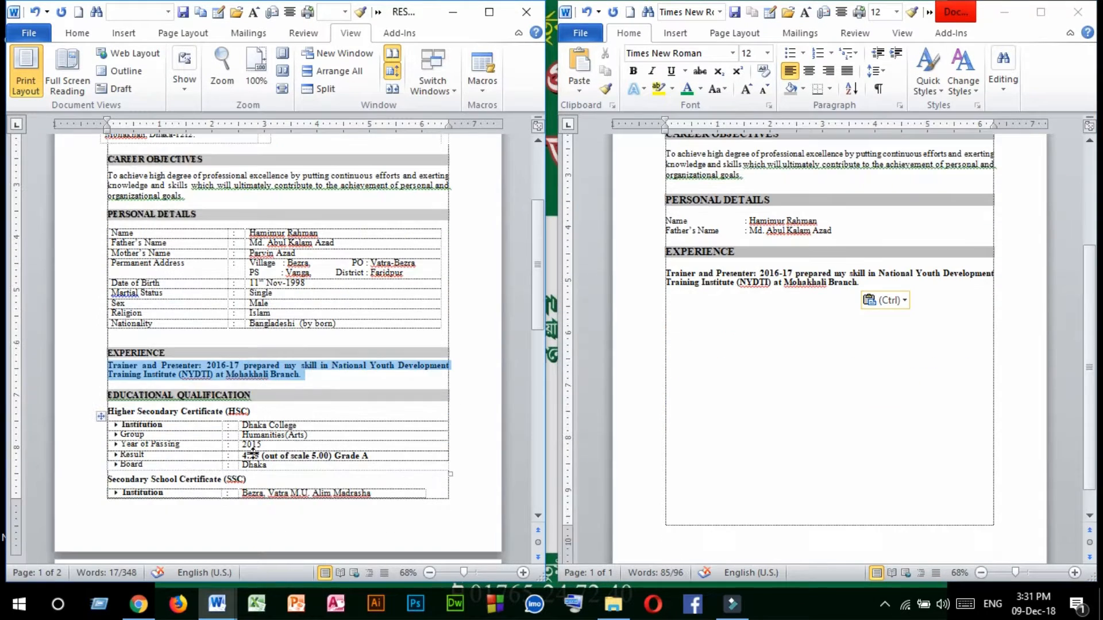
pyautogui.click(95, 395)
pyautogui.click(280, 398)
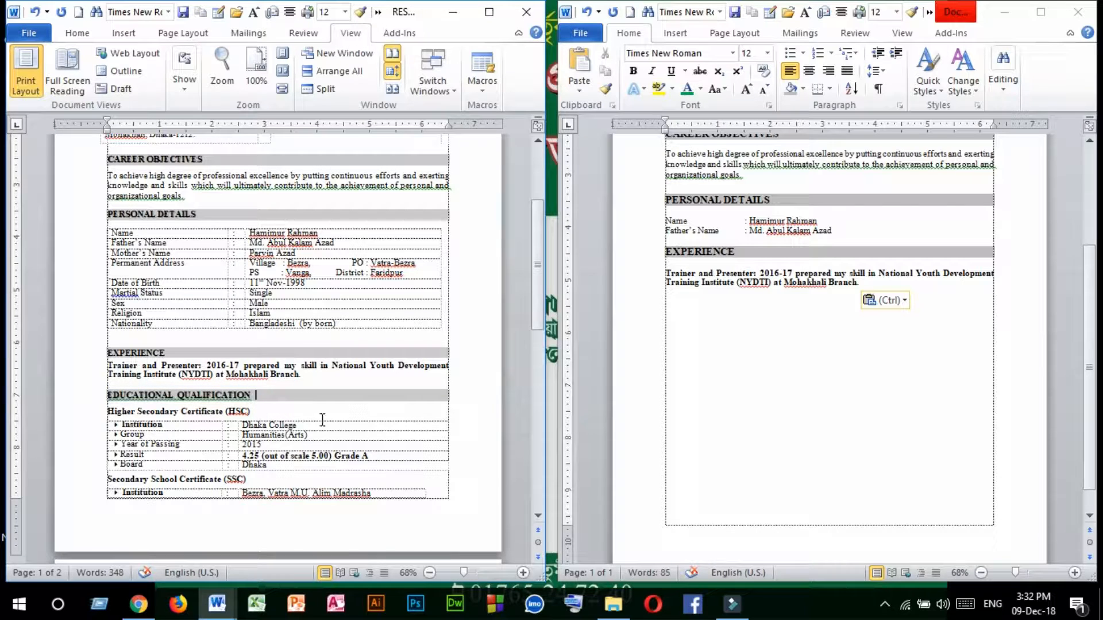
pyautogui.click(740, 378)
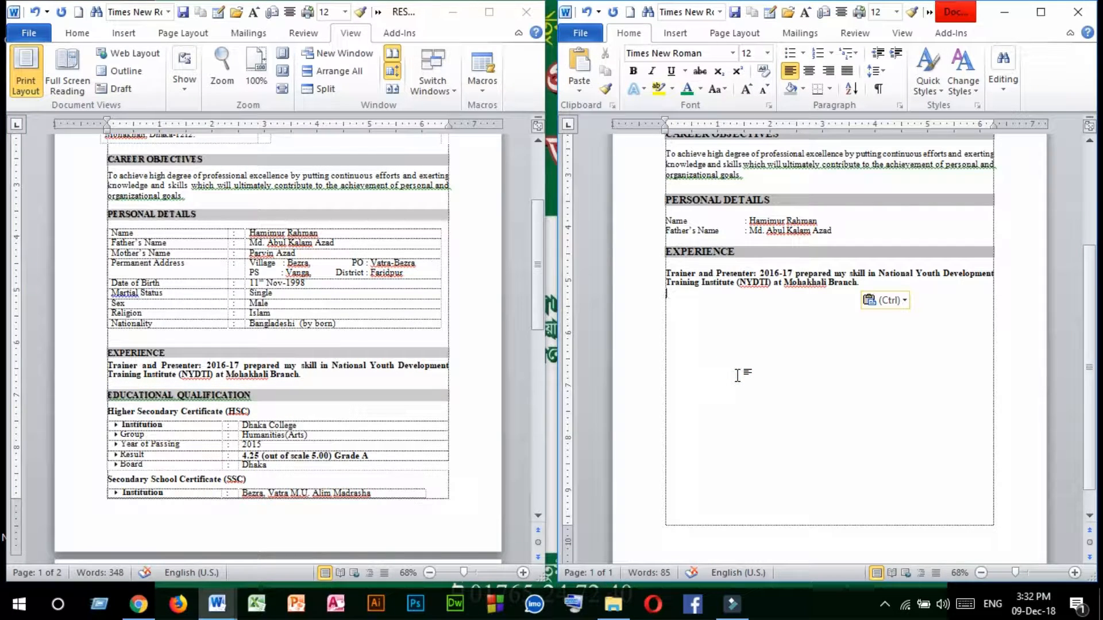
pyautogui.scroll(2, 727, 355)
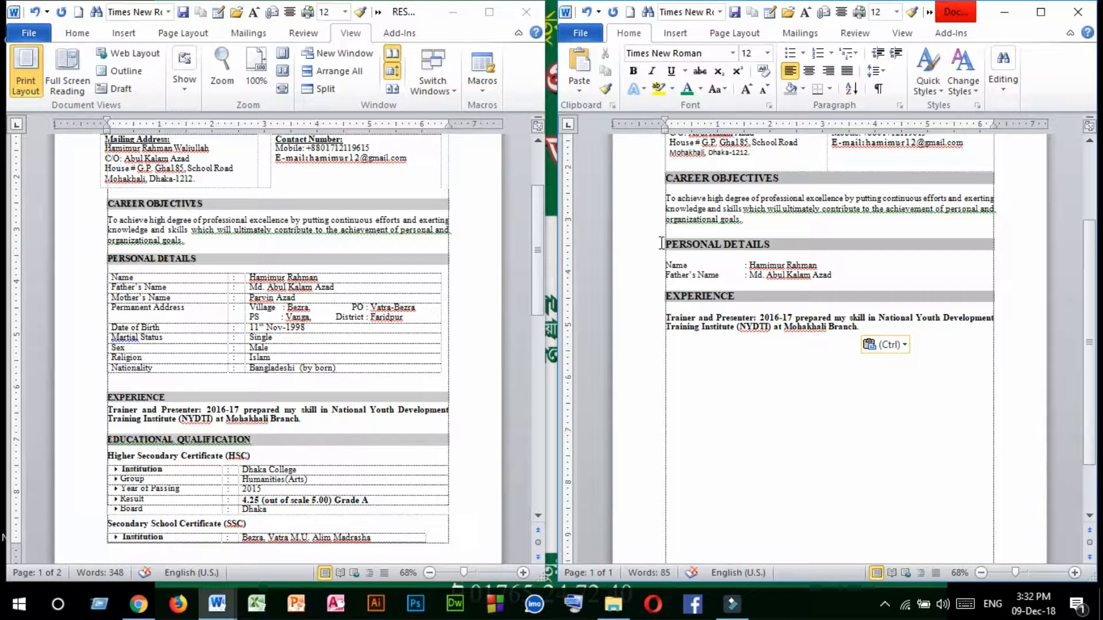
pyautogui.moveTo(661, 243); pyautogui.dragTo(849, 277)
pyautogui.hotkey('ctrl', 'c')
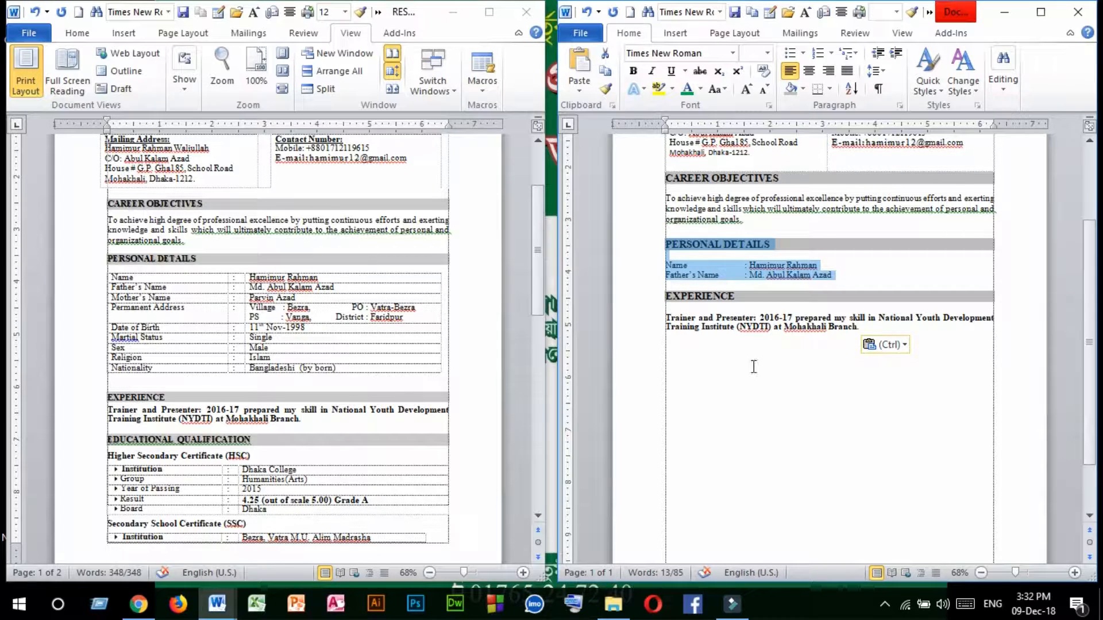
pyautogui.click(676, 353)
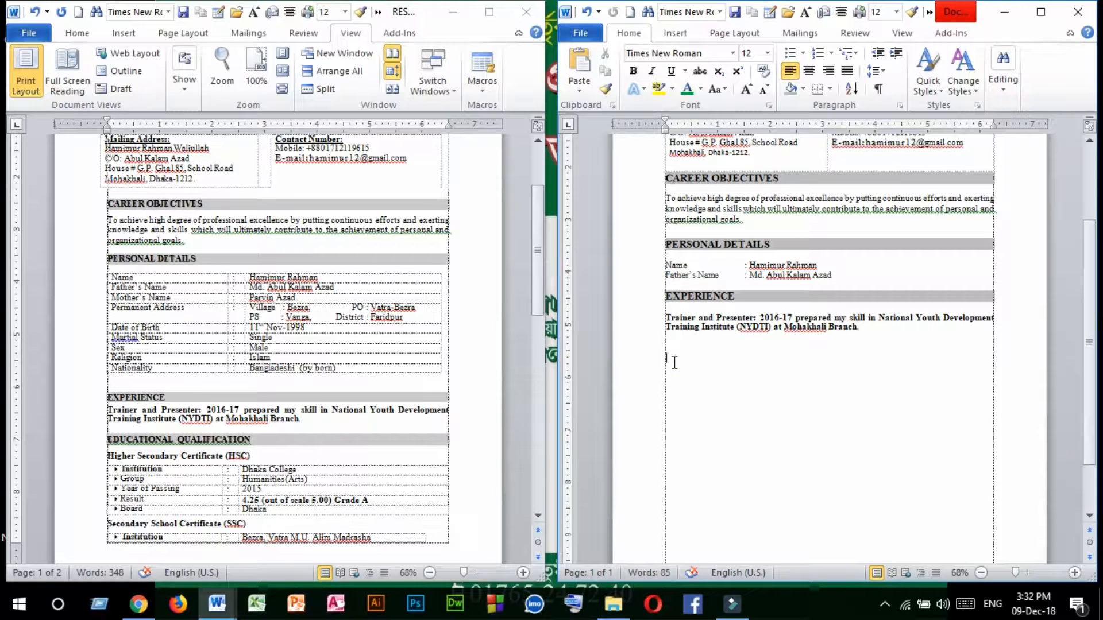
pyautogui.hotkey('ctrl', 'v')
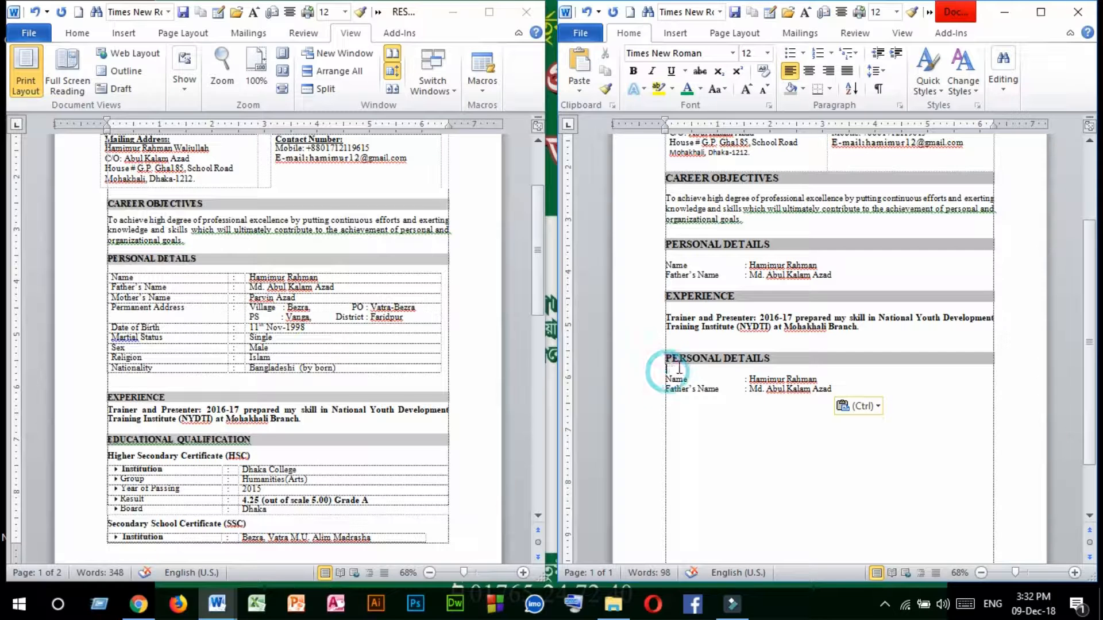
# Replace the duplicated "PERSONAL DETAILS" heading with "EDUCATIONAL QUALIFICATION", correcting the spelling of the second word.
pyautogui.moveTo(774, 358); pyautogui.dragTo(665, 358)
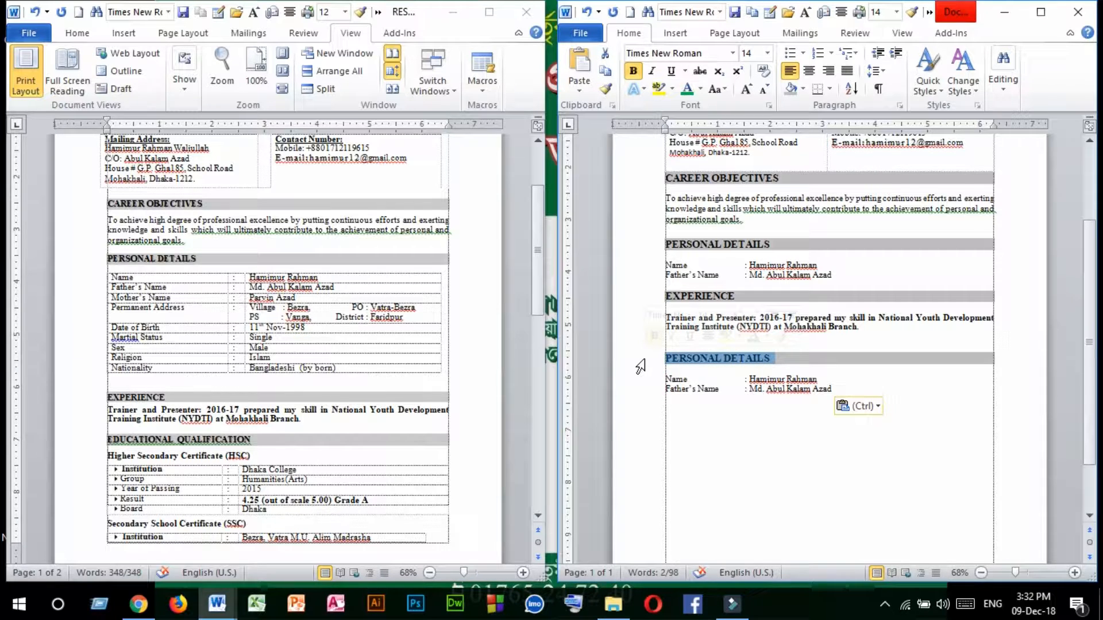
pyautogui.write('EDUC')
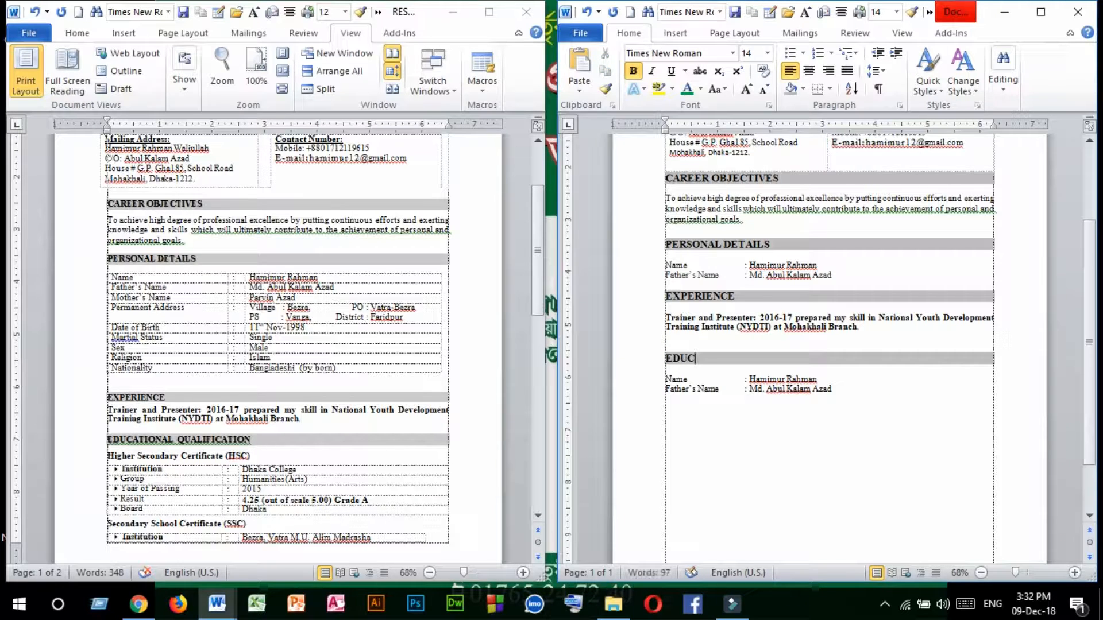
pyautogui.write('ATIONAL QUL')
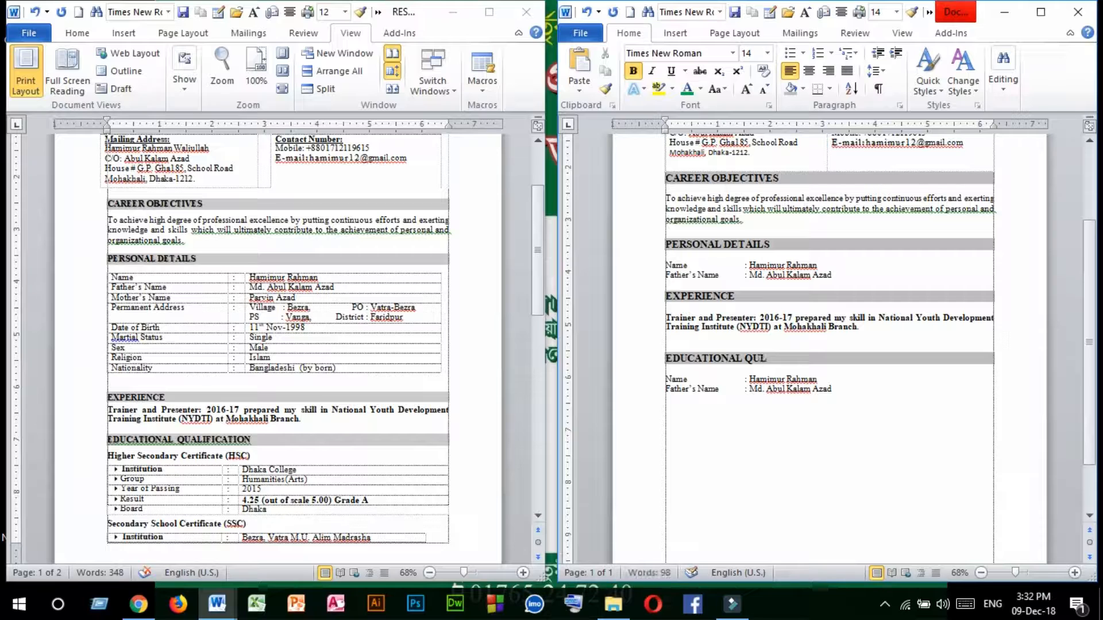
pyautogui.write('AFICATION')
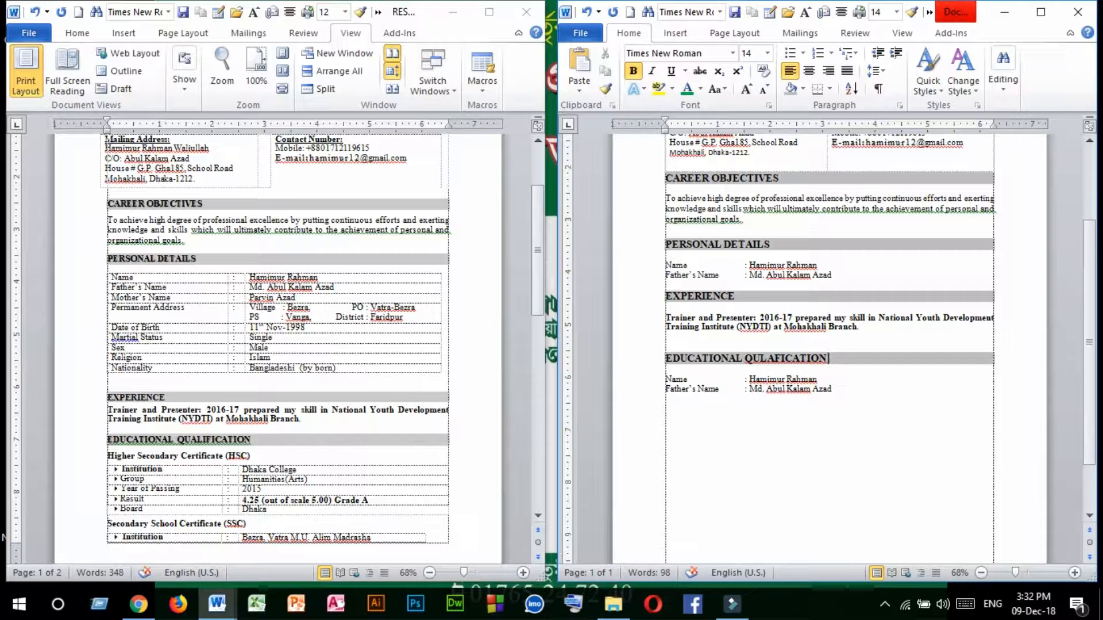
pyautogui.rightClick(769, 360)
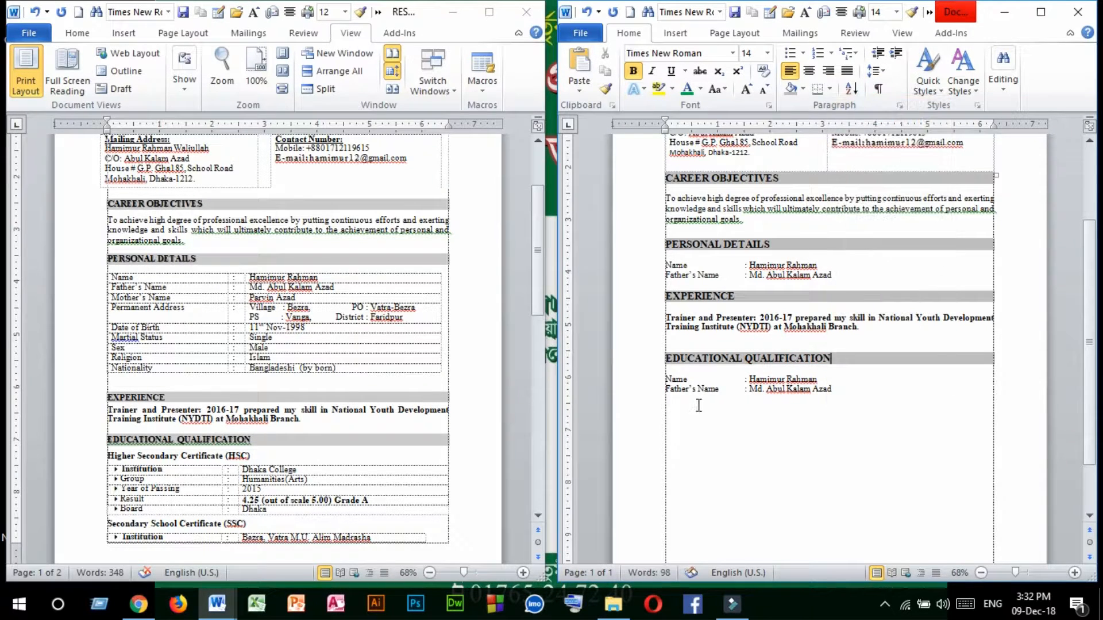
# Copy the "Higher Secondary Certificate (HSC)" subheading from the reference resume under "EDUCATIONAL QUALIFICATION" and remove the extra blank line below it.
pyautogui.click(670, 372)
pyautogui.press('Return')
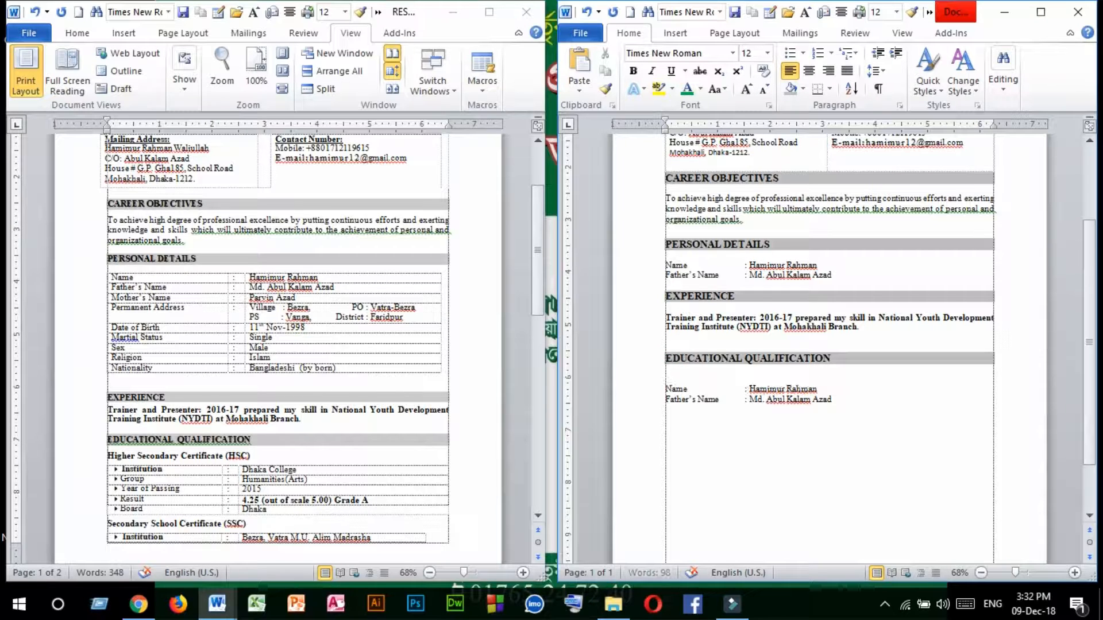
pyautogui.click(669, 374)
pyautogui.click(281, 441)
pyautogui.tripleClick(255, 458)
pyautogui.hotkey('ctrl', 'c')
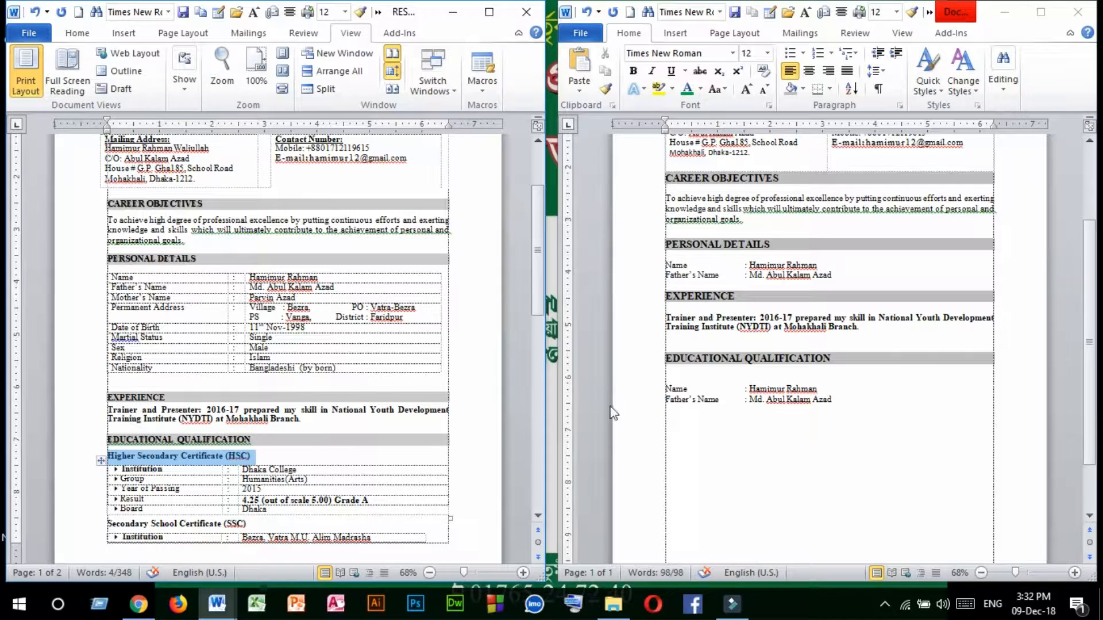
pyautogui.click(668, 381)
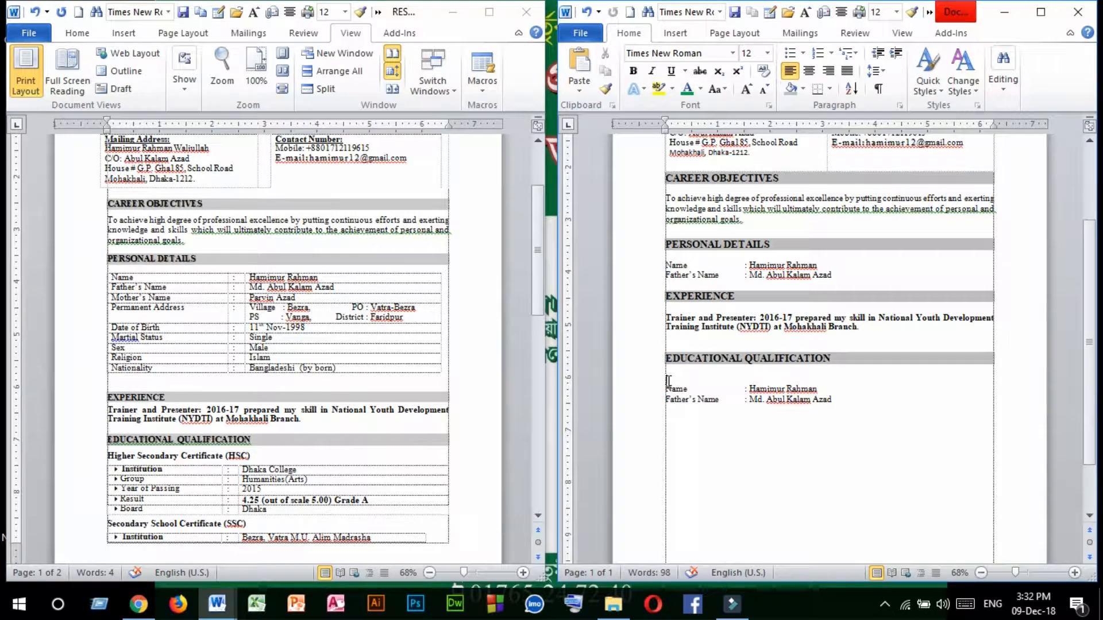
pyautogui.hotkey('ctrl', 'v')
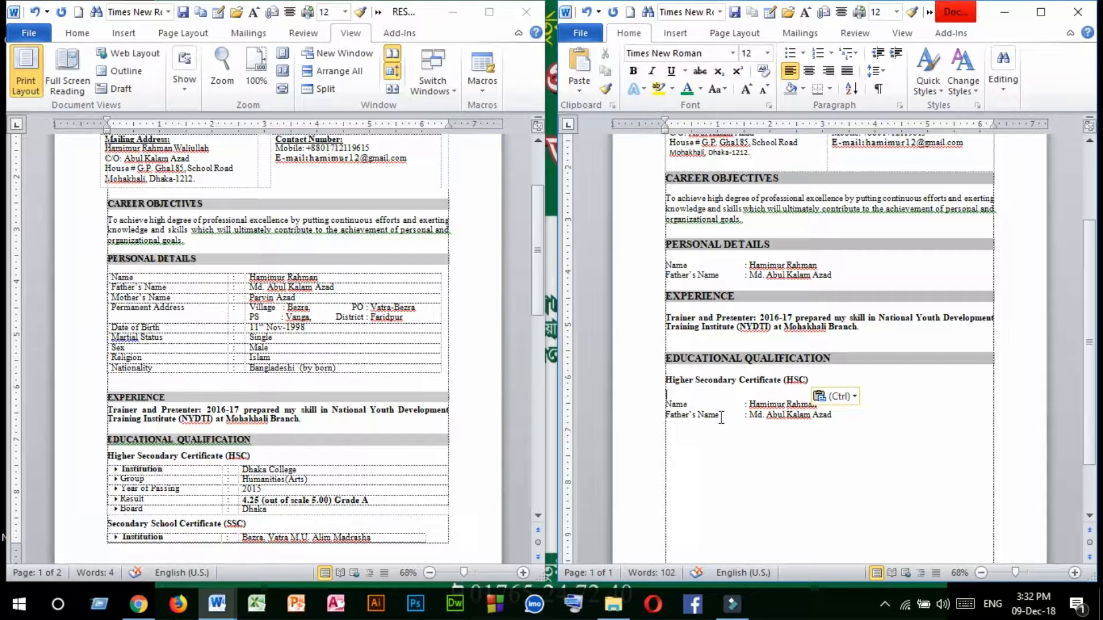
pyautogui.click(666, 396)
pyautogui.press('BackSpace')
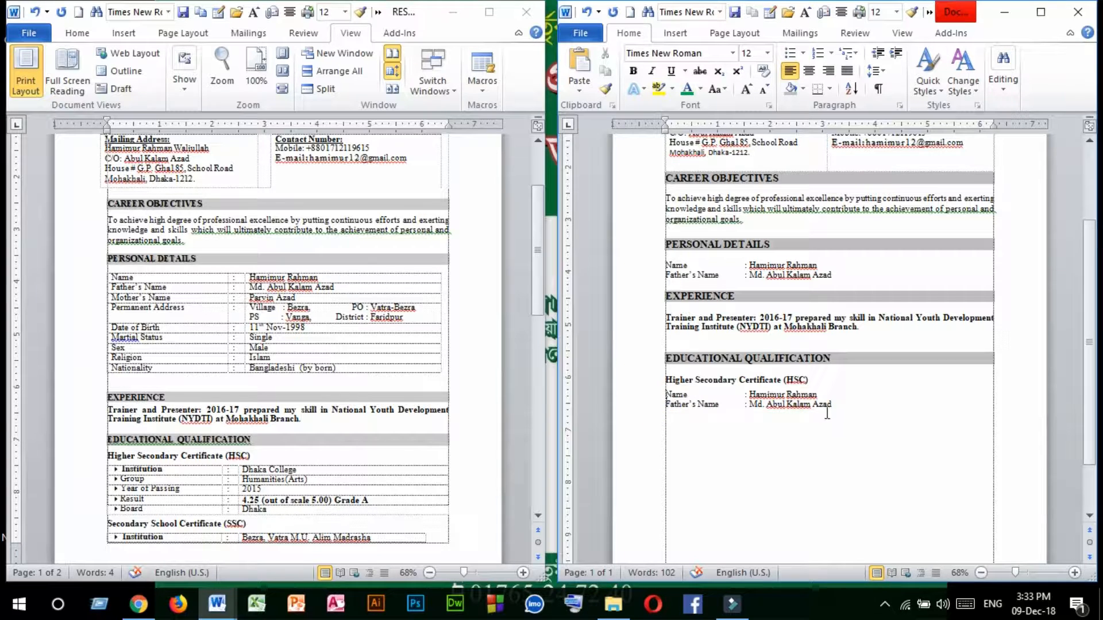
# Replace the "Name" label under the HSC subheading with "Institution" and realign its colon with the line below.
pyautogui.click(845, 408)
pyautogui.doubleClick(688, 394)
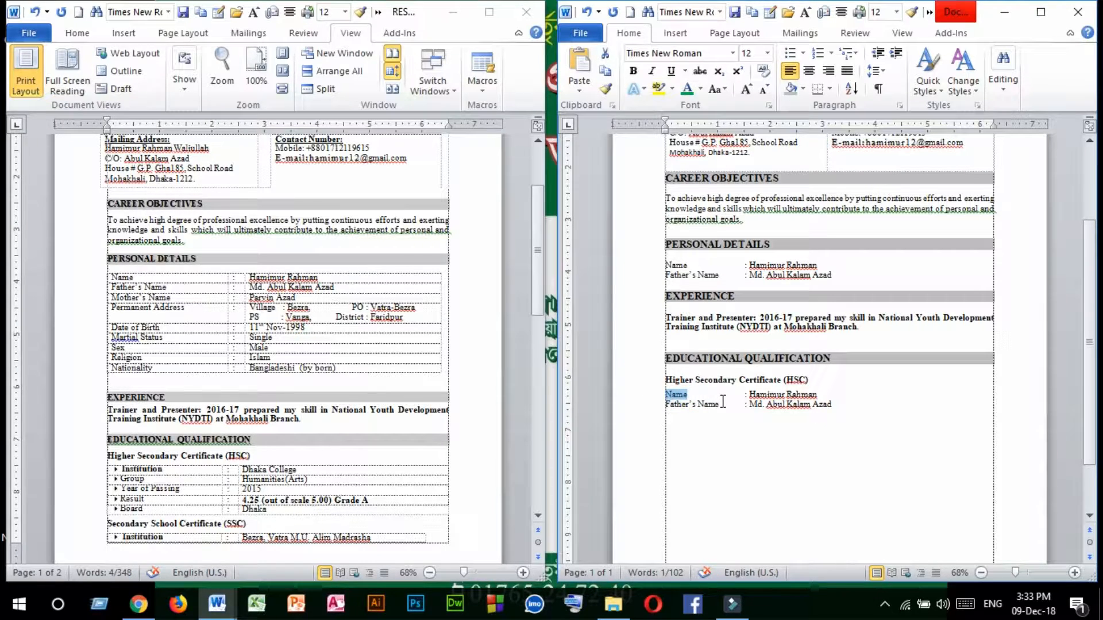
pyautogui.write('In')
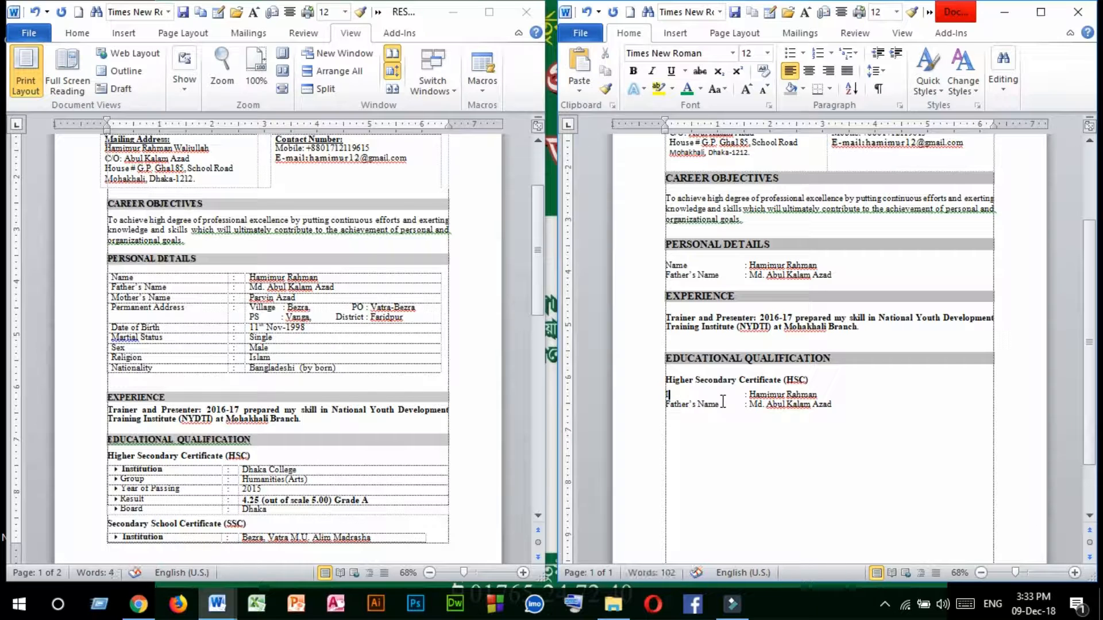
pyautogui.write('stitution')
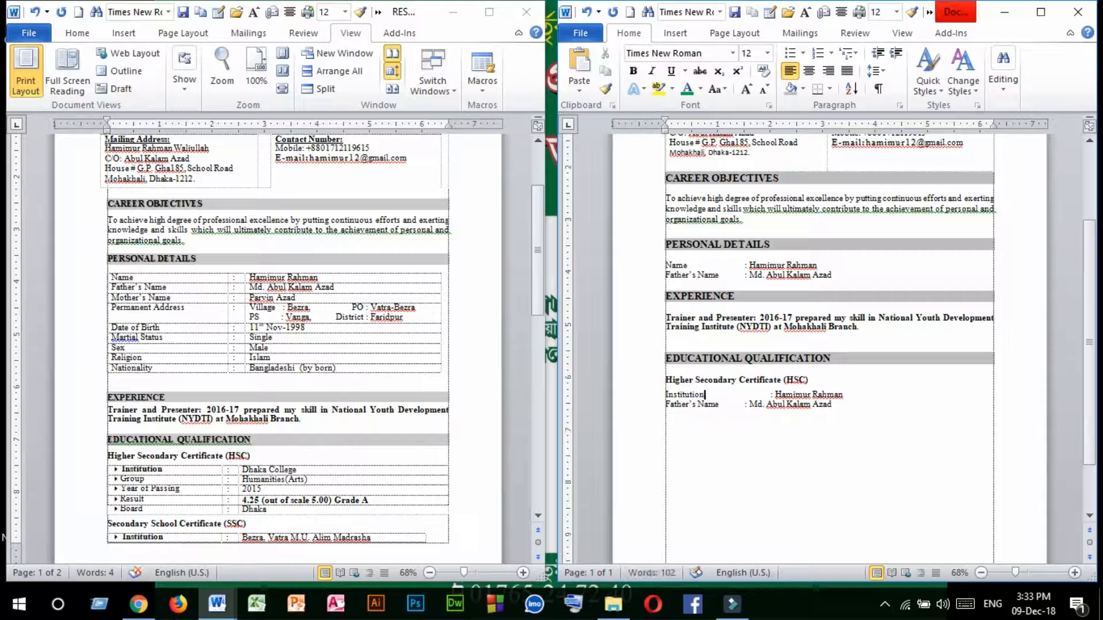
pyautogui.click(770, 397)
pyautogui.press('BackSpace')
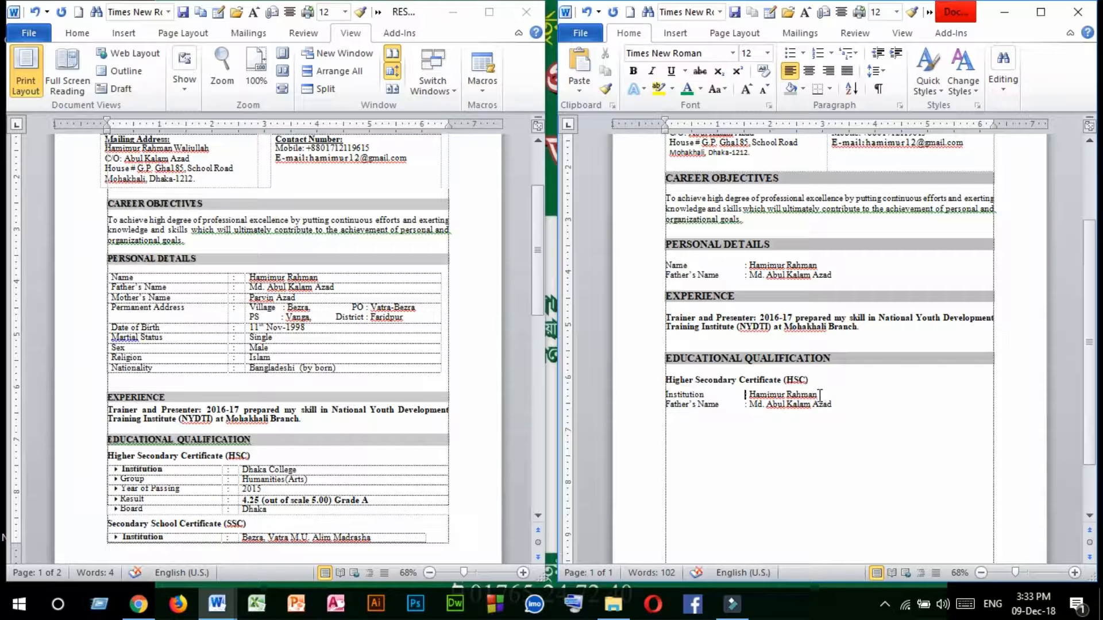
# Replace the person's name on the "Institution" line with "Dhaka College".
pyautogui.keyDown('shift'); pyautogui.click(820, 395); pyautogui.keyUp('shift')
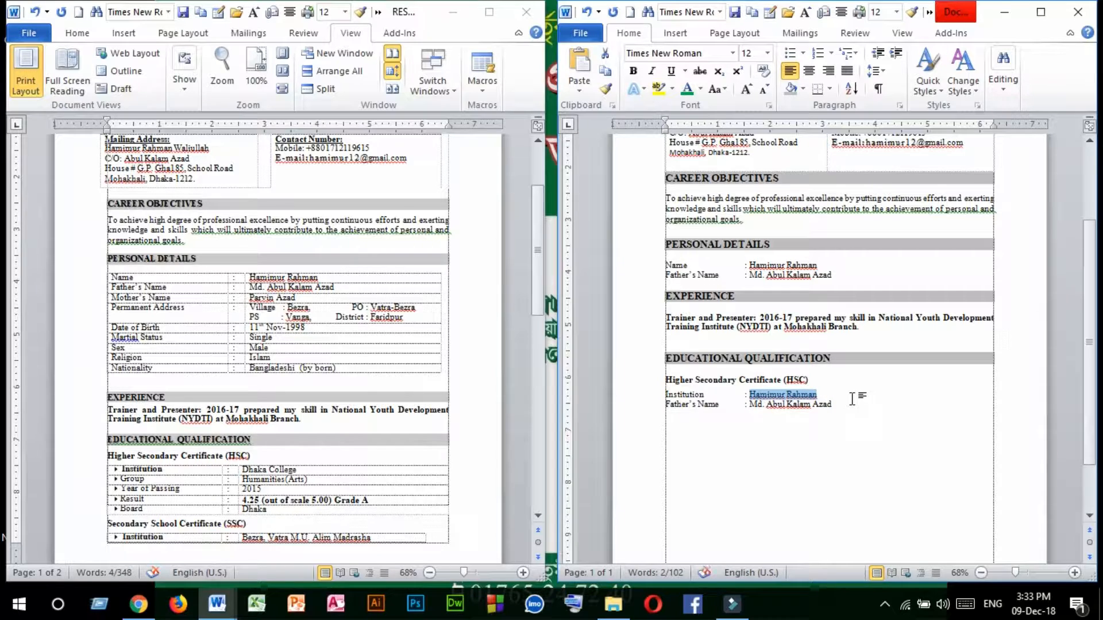
pyautogui.write('Dhak')
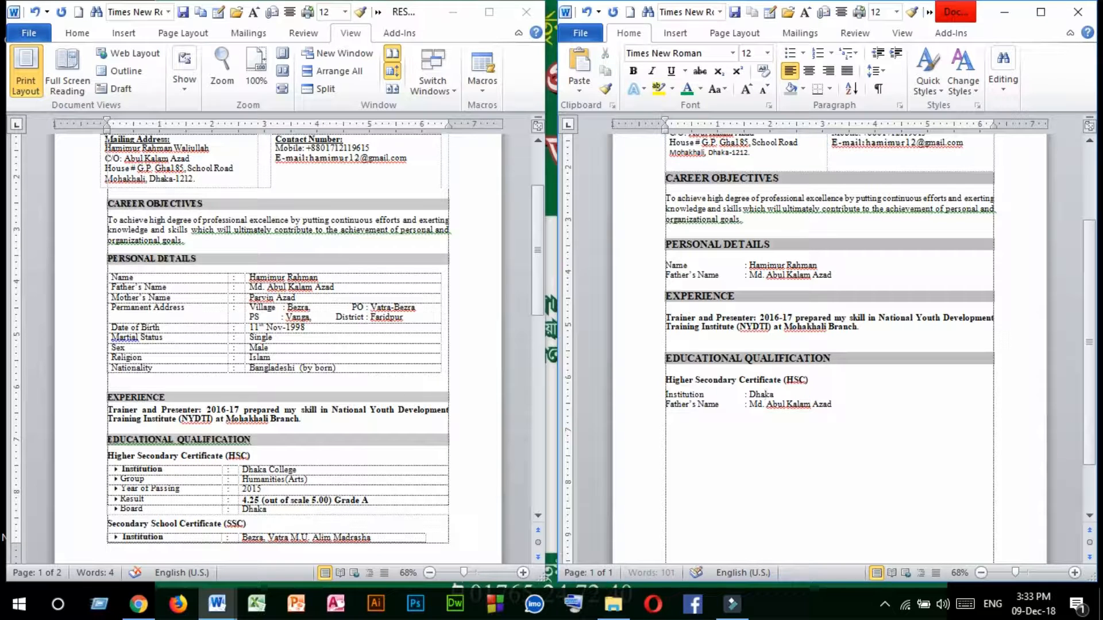
pyautogui.write('a College')
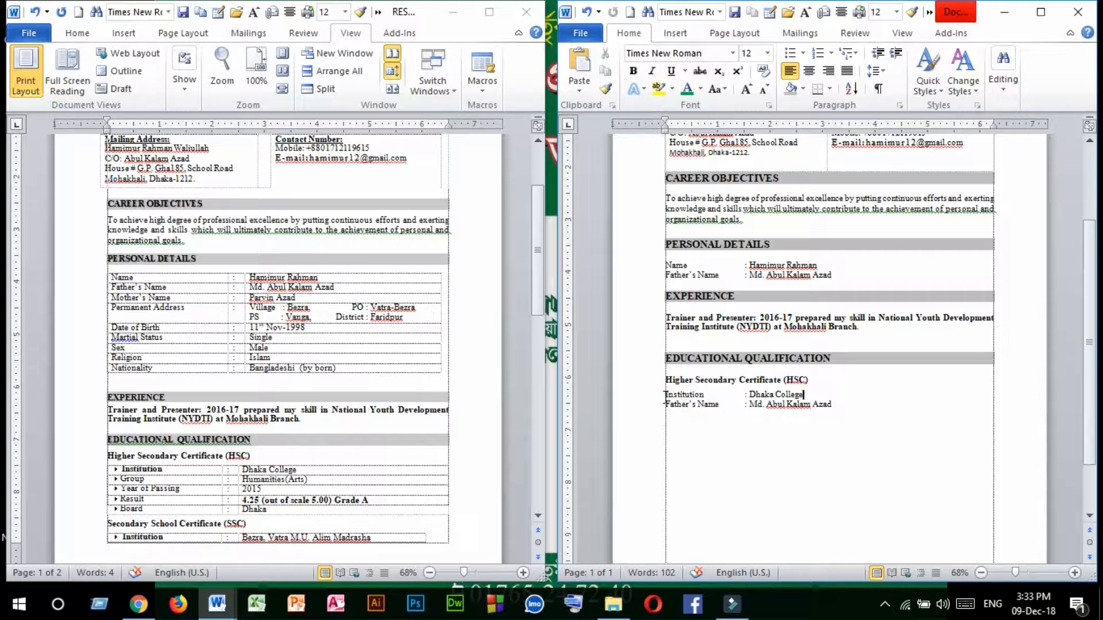
# Delete the duplicated "Father's Name" line below the "Institution" line.
pyautogui.moveTo(664, 396); pyautogui.dragTo(859, 415)
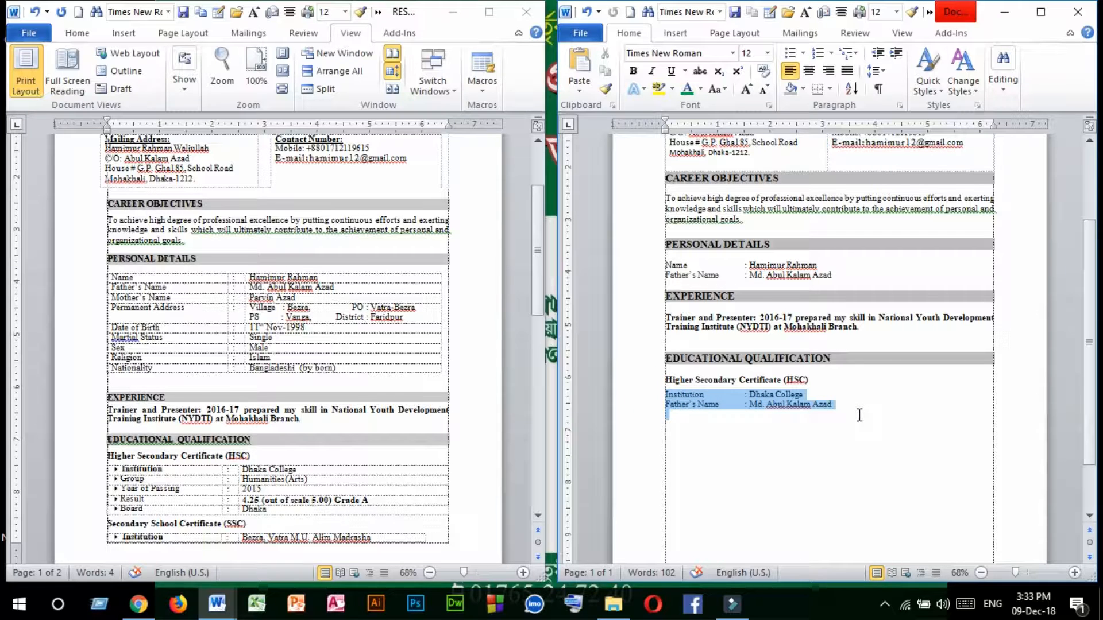
pyautogui.click(706, 419)
pyautogui.moveTo(667, 409); pyautogui.dragTo(853, 411)
pyautogui.press('Delete')
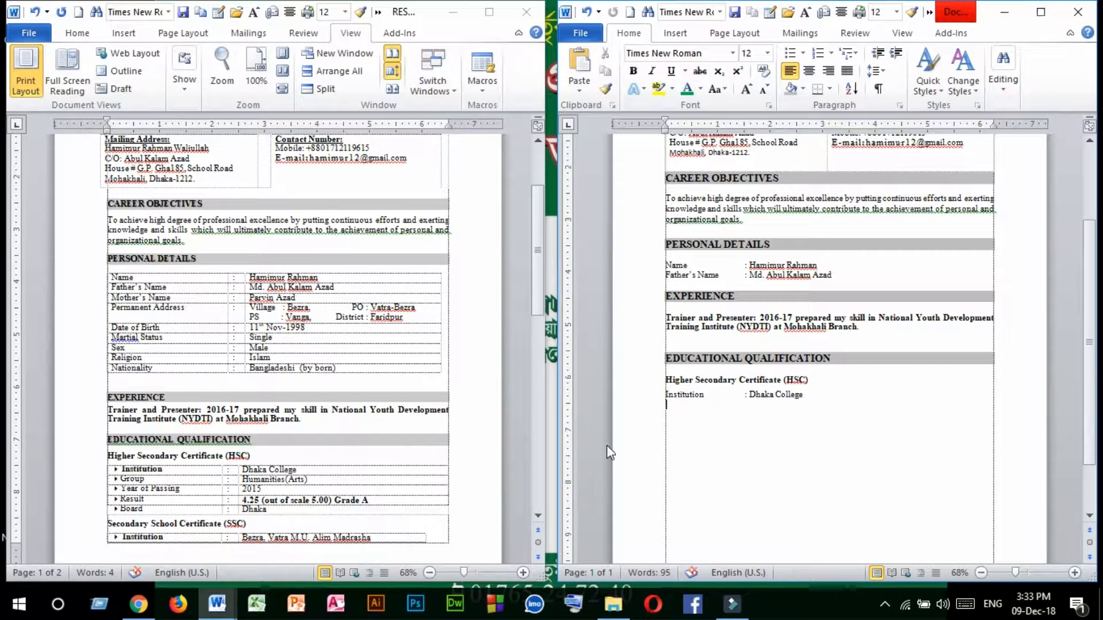
# Apply a newly defined bullet to the "Institution" line under the HSC subheading, using the Wingdings four-diamond symbol with character code 118.
pyautogui.tripleClick(825, 395)
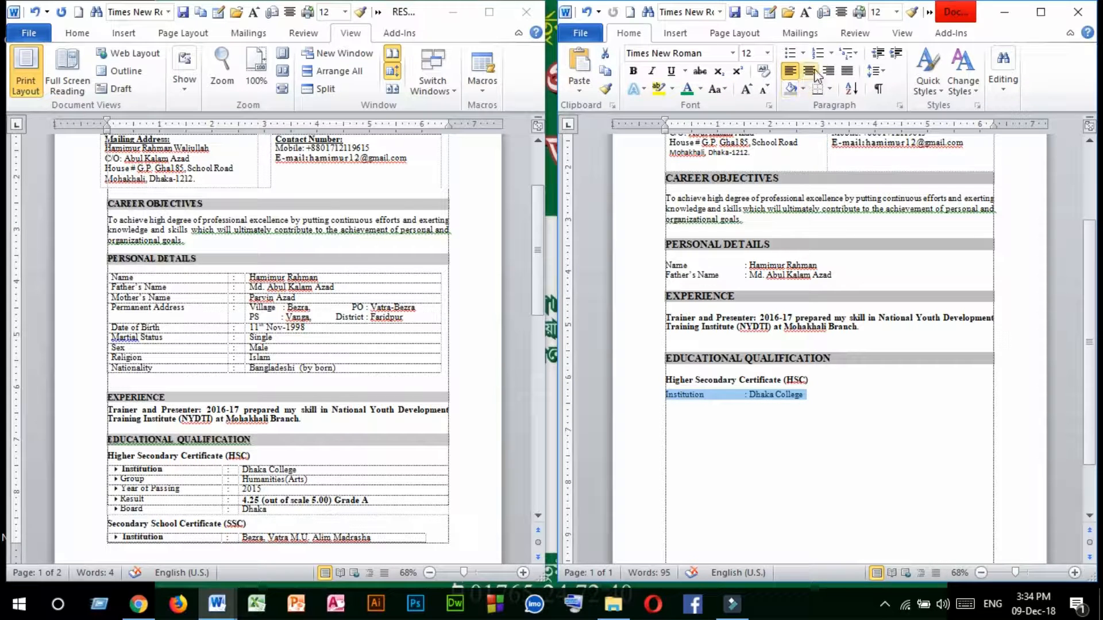
pyautogui.click(803, 53)
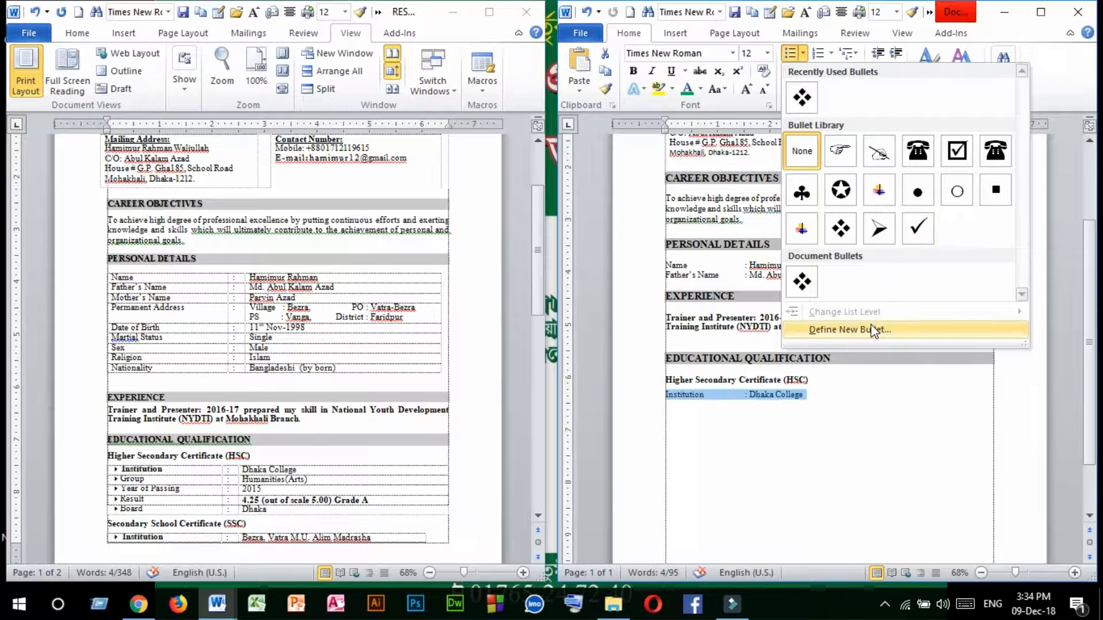
pyautogui.click(849, 331)
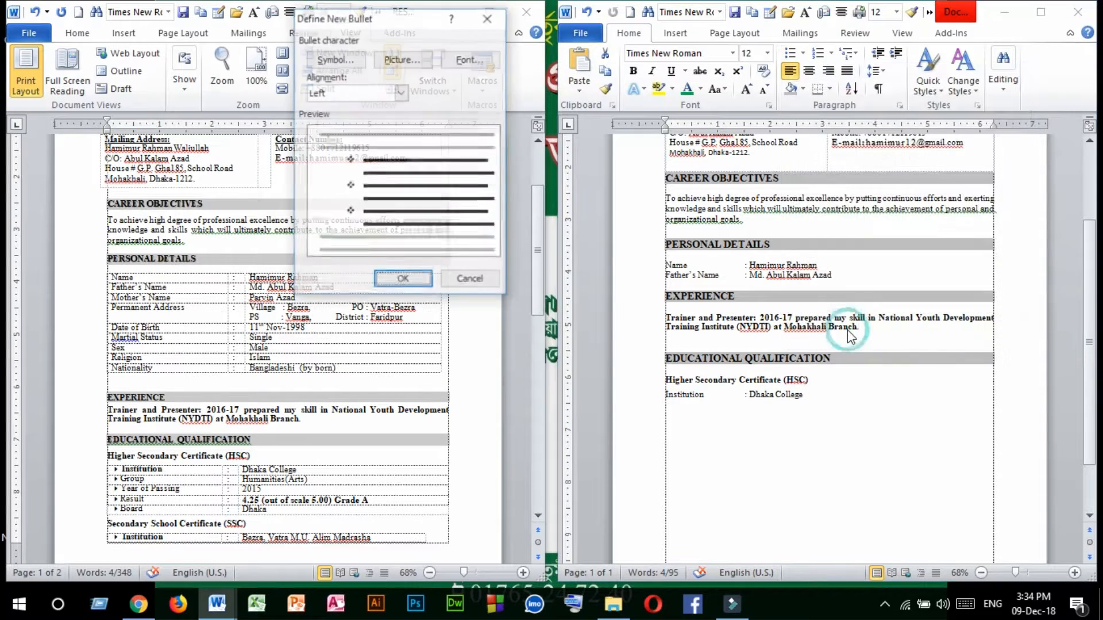
pyautogui.click(331, 60)
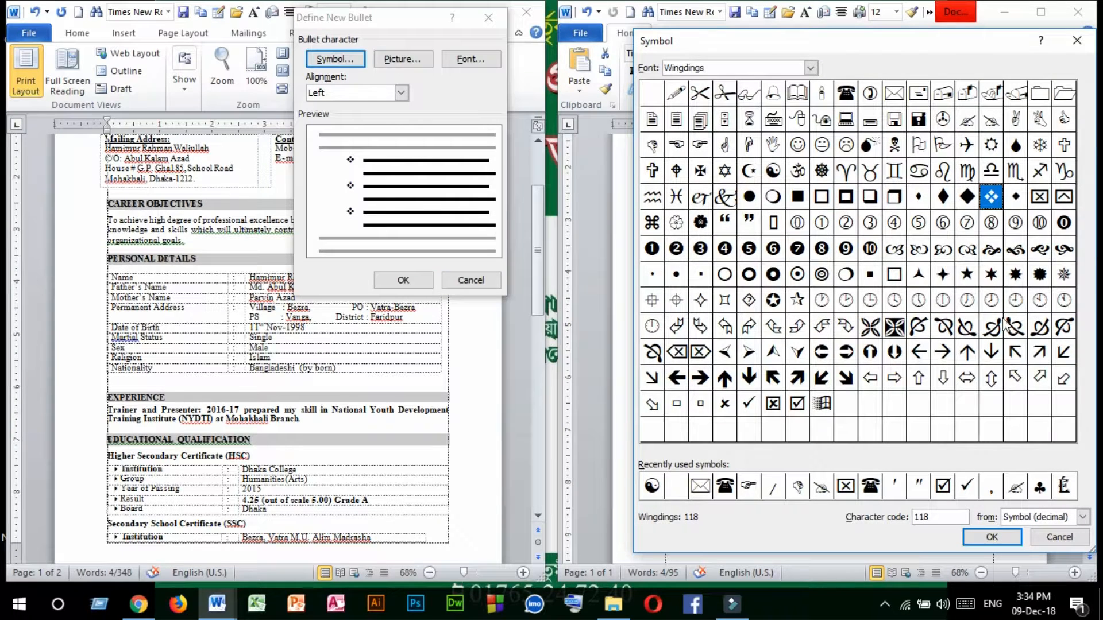
pyautogui.click(992, 537)
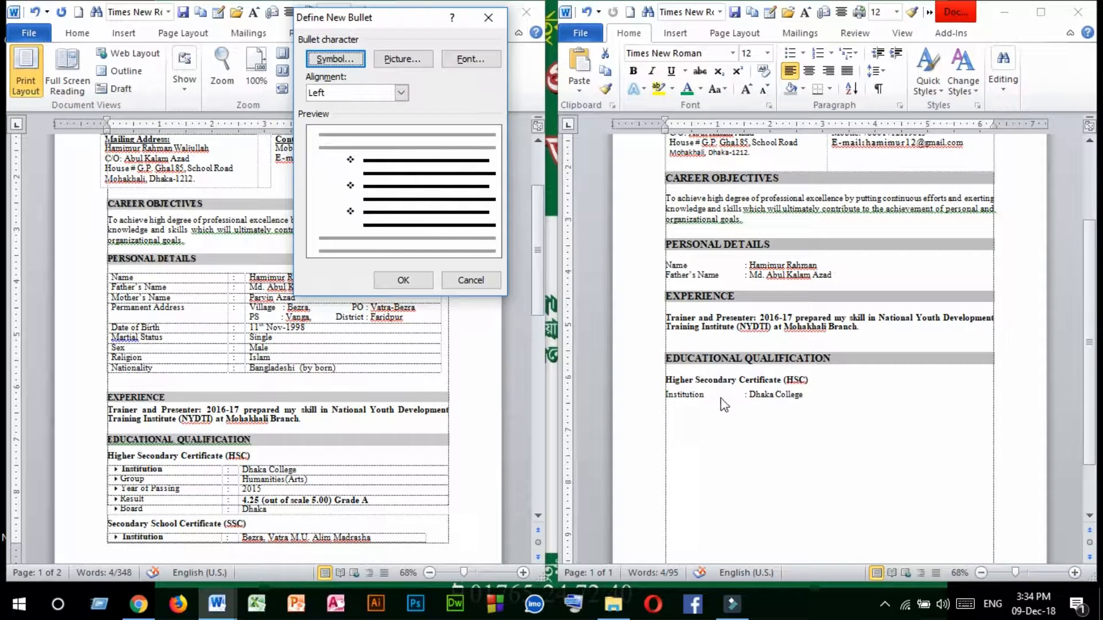
pyautogui.click(673, 388)
pyautogui.click(403, 279)
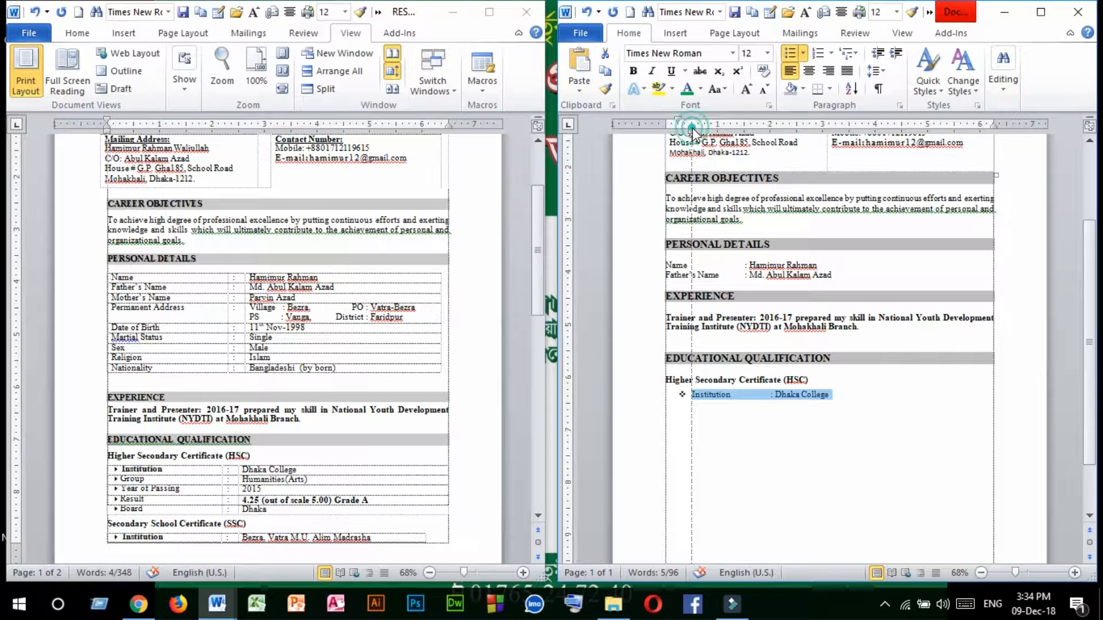
# Reduce the bulleted "Institution" line's indent so its colon lines up with the personal details colons.
pyautogui.moveTo(691, 127); pyautogui.dragTo(678, 123)
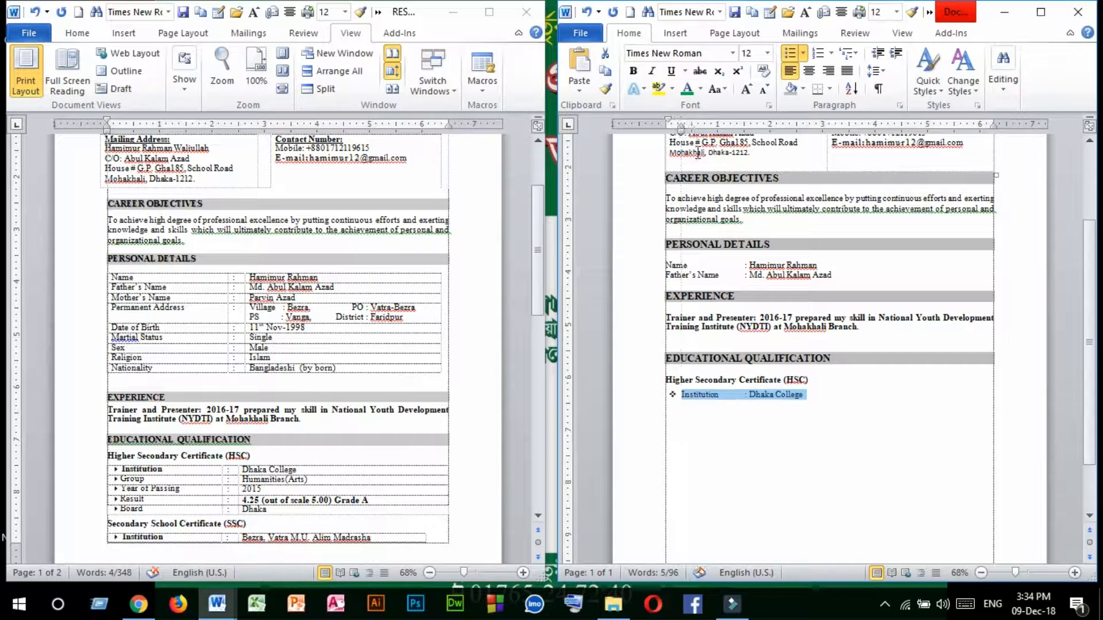
pyautogui.click(777, 403)
pyautogui.click(835, 396)
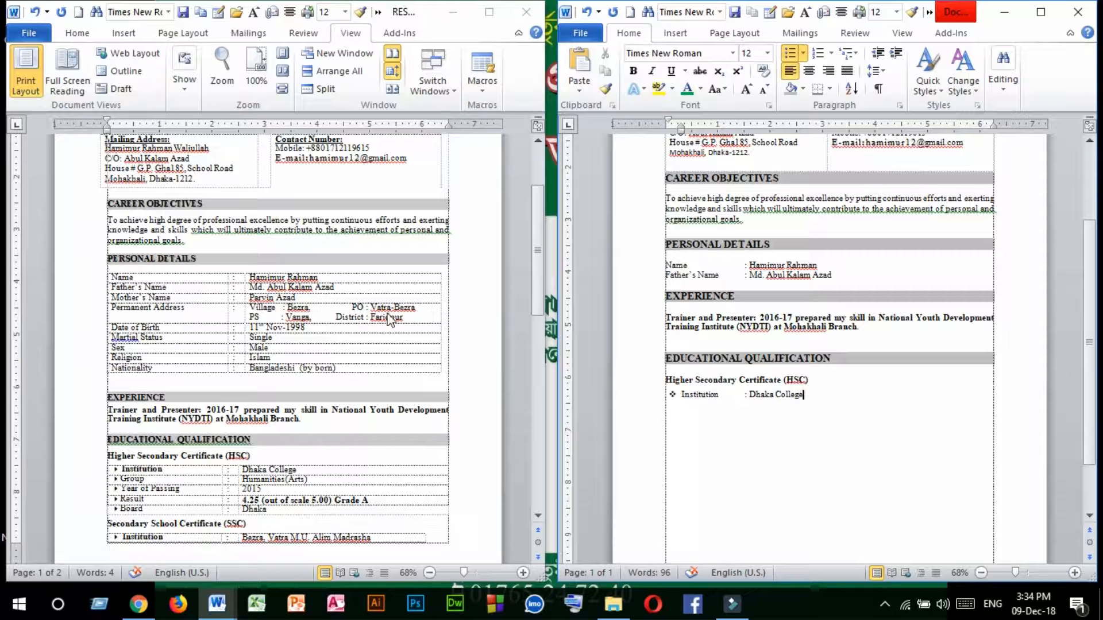
# Add the bulleted line "Group : Arts" below the "Institution" line, with its colon aligned to the line above.
pyautogui.scroll(-6, 236, 469)
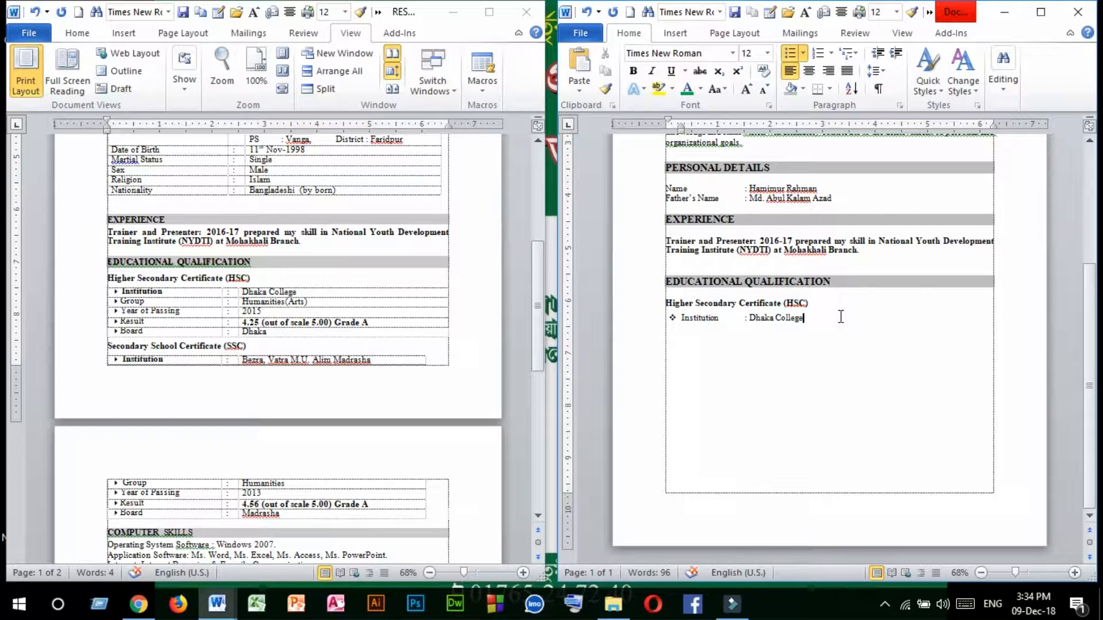
pyautogui.press('Return')
pyautogui.write('group')
pyautogui.press('Tab')
pyautogui.press('Tab')
pyautogui.write(':')
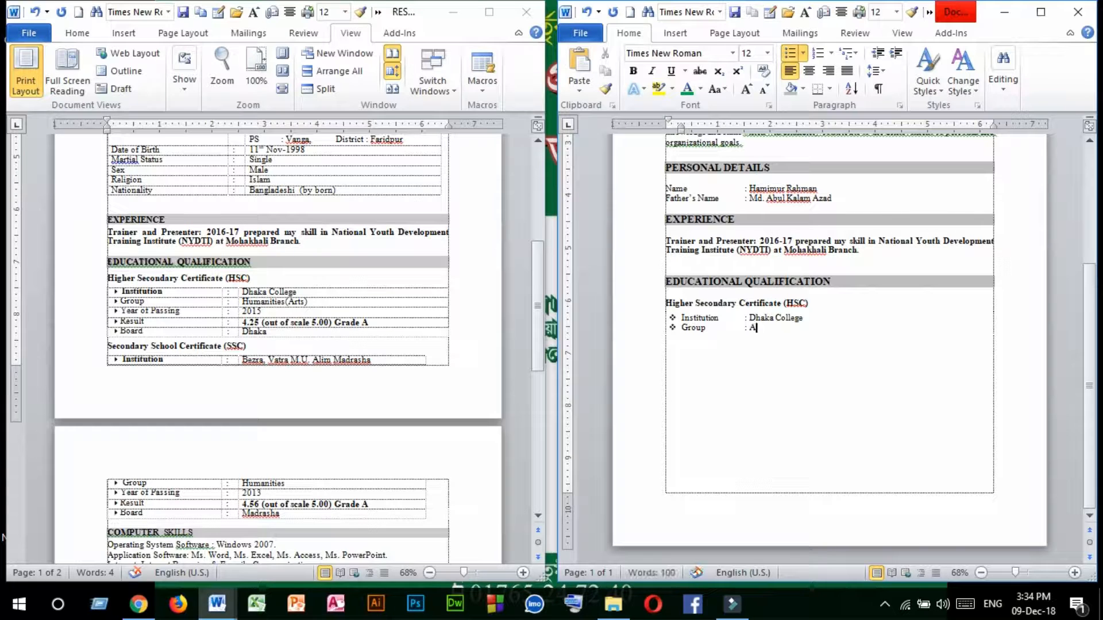
pyautogui.write(' Arts')
# Add the bulleted line "Result : 4.25" below the "Group" line, keeping the colons aligned.
pyautogui.press('Return')
pyautogui.write('Result')
pyautogui.press('Tab')
pyautogui.press('Tab')
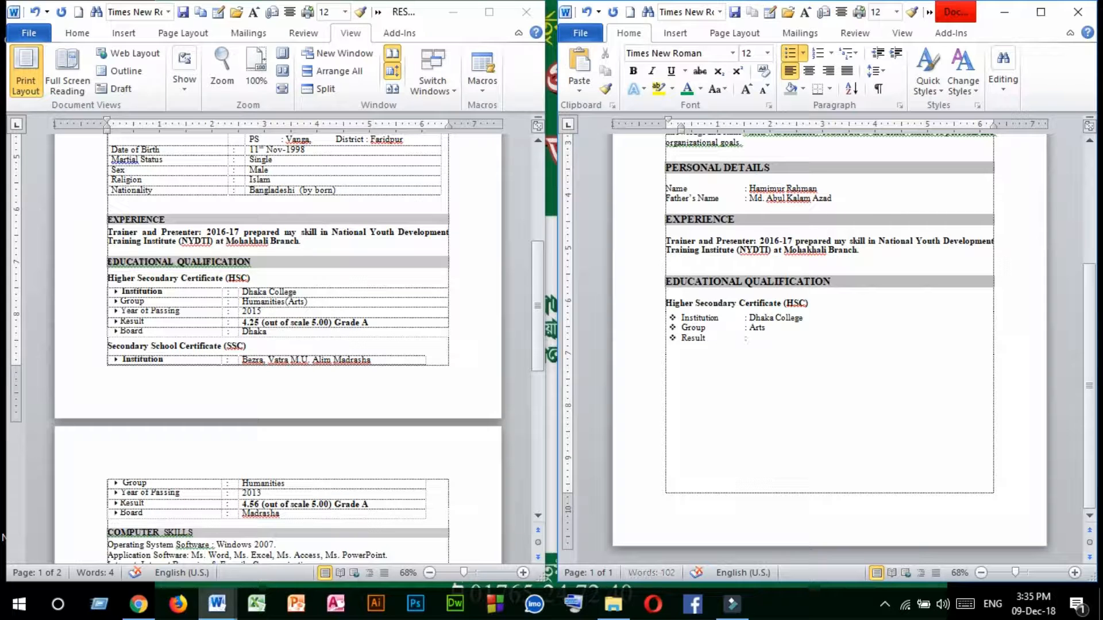
pyautogui.write(': 4.25')
# Add the bulleted line "Board : Dhaka" below the "Result" line, keeping the colons aligned.
pyautogui.press('Return')
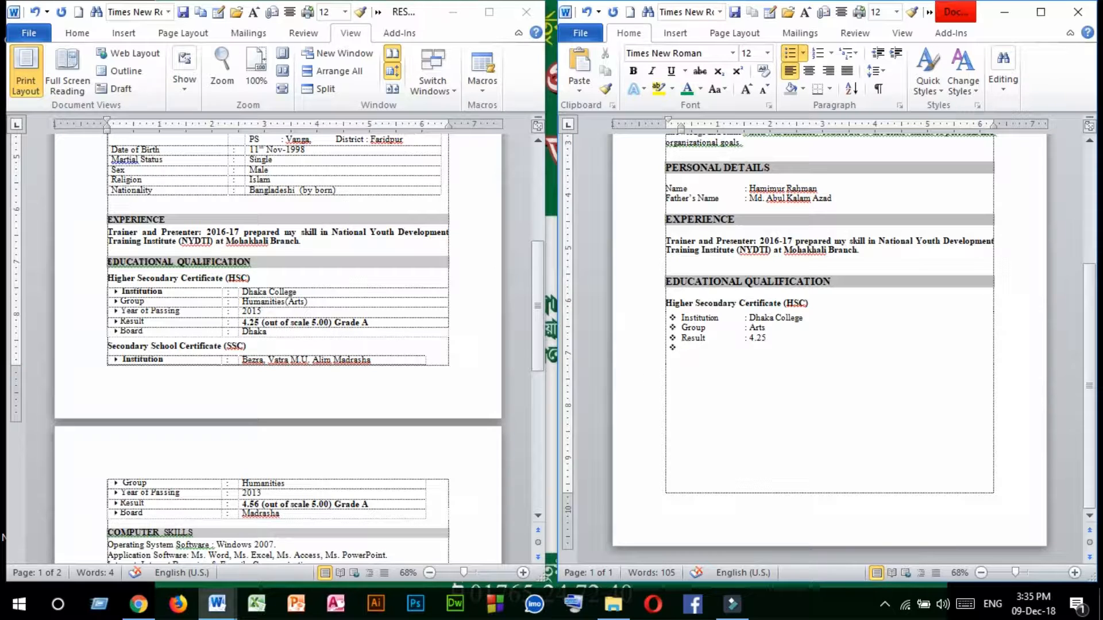
pyautogui.write('Board')
pyautogui.press('Tab')
pyautogui.write(': Dhaka')
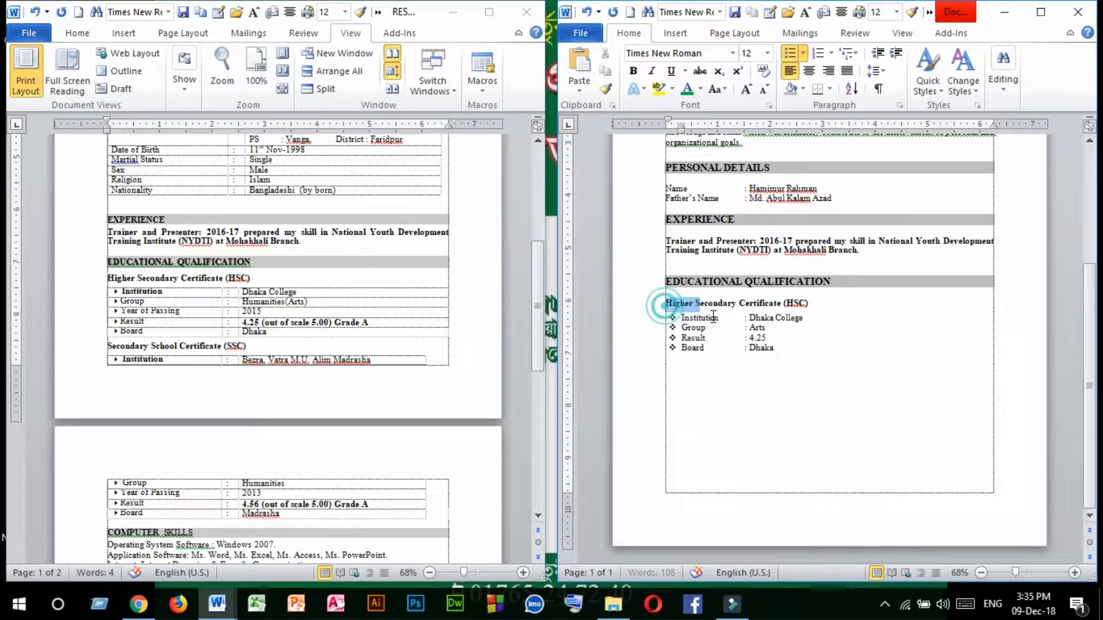
# Duplicate the HSC subheading with its four bulleted lines below the existing block.
pyautogui.moveTo(667, 304); pyautogui.dragTo(804, 356)
pyautogui.hotkey('ctrl', 'c')
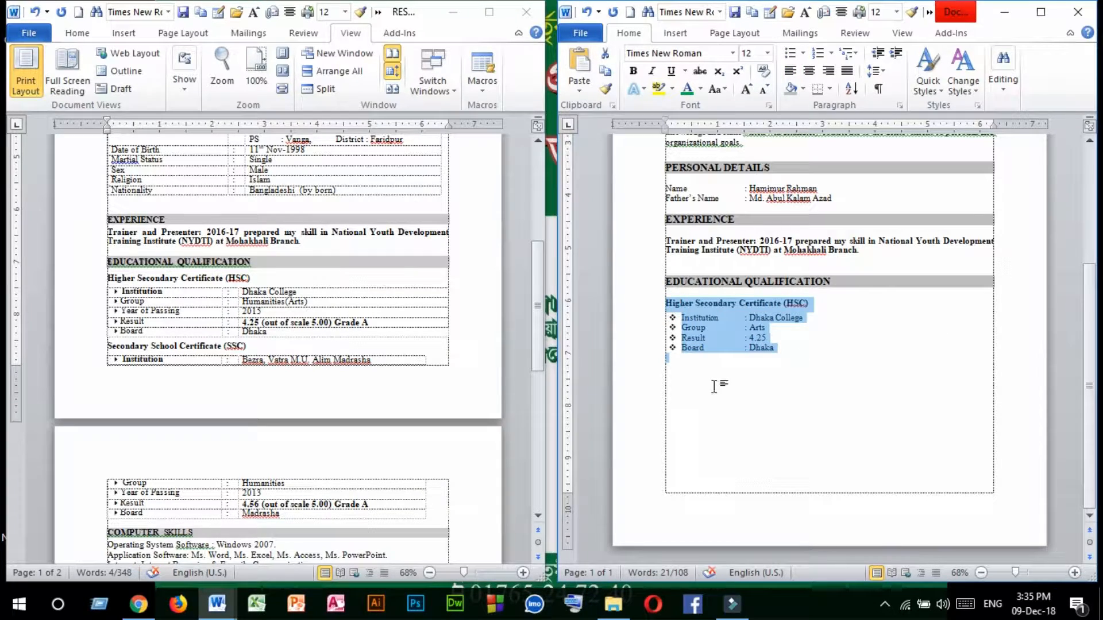
pyautogui.click(675, 376)
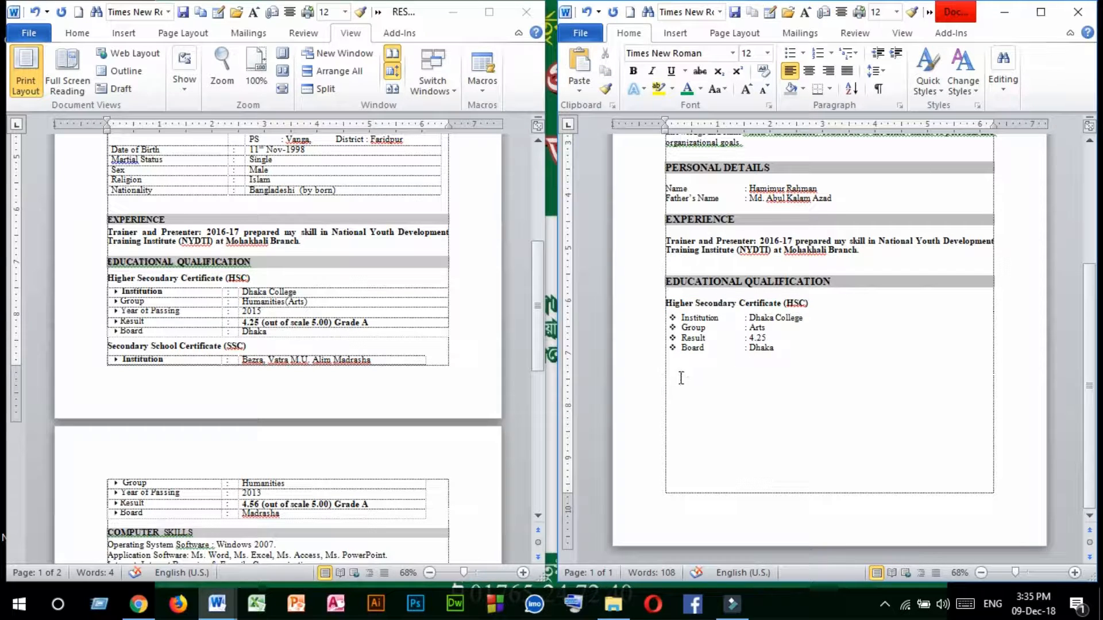
pyautogui.hotkey('ctrl', 'v')
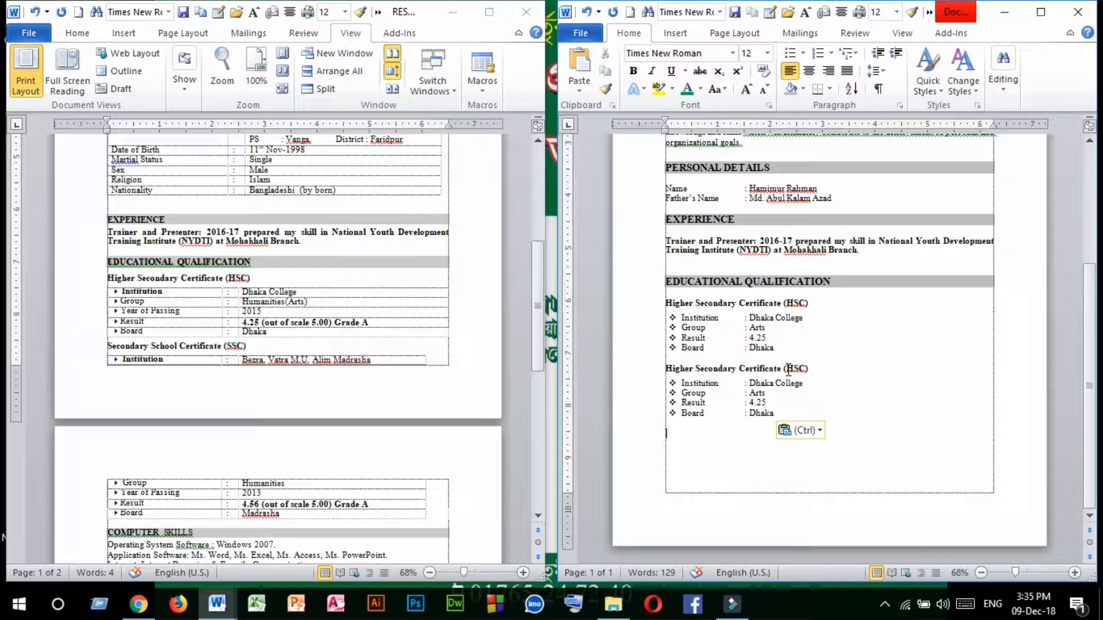
pyautogui.moveTo(781, 366); pyautogui.dragTo(681, 367)
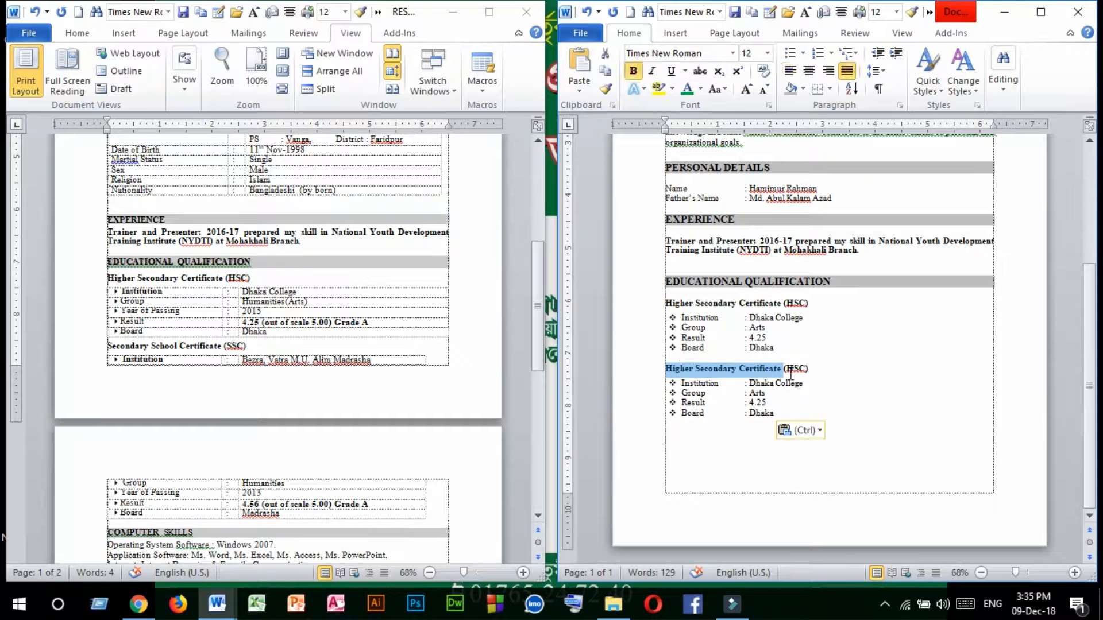
pyautogui.moveTo(824, 366); pyautogui.dragTo(556, 368)
pyautogui.press('Delete')
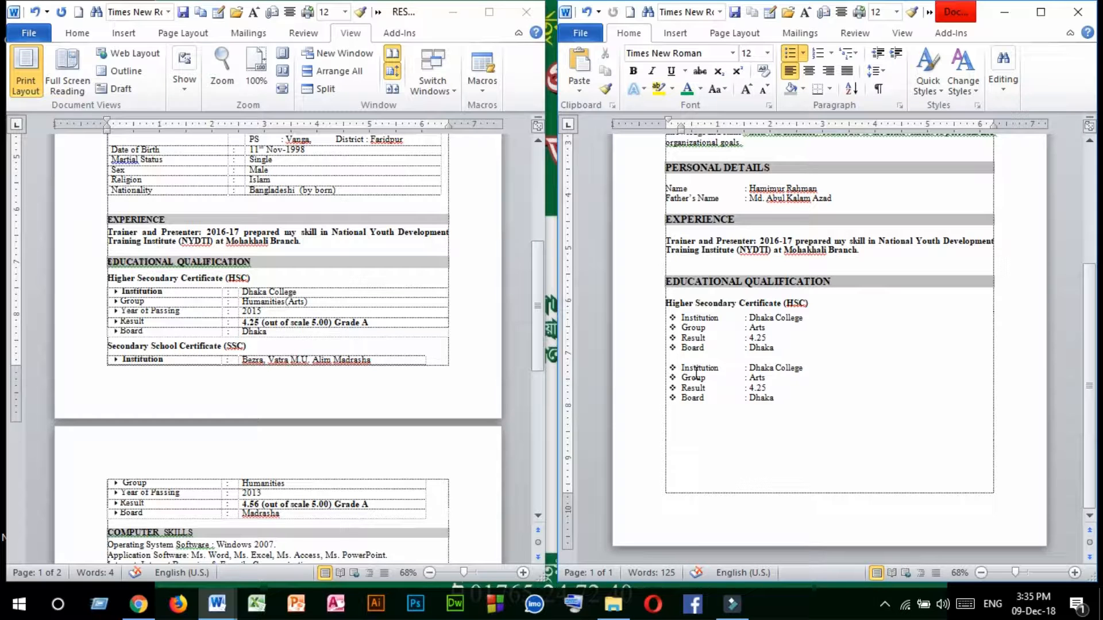
pyautogui.hotkey('ctrl', 'z')
# Replace the second HSC subheading with "Secondary School Certificate (SSC)" copied from the reference resume, and remove its bullet and indent.
pyautogui.click(326, 367)
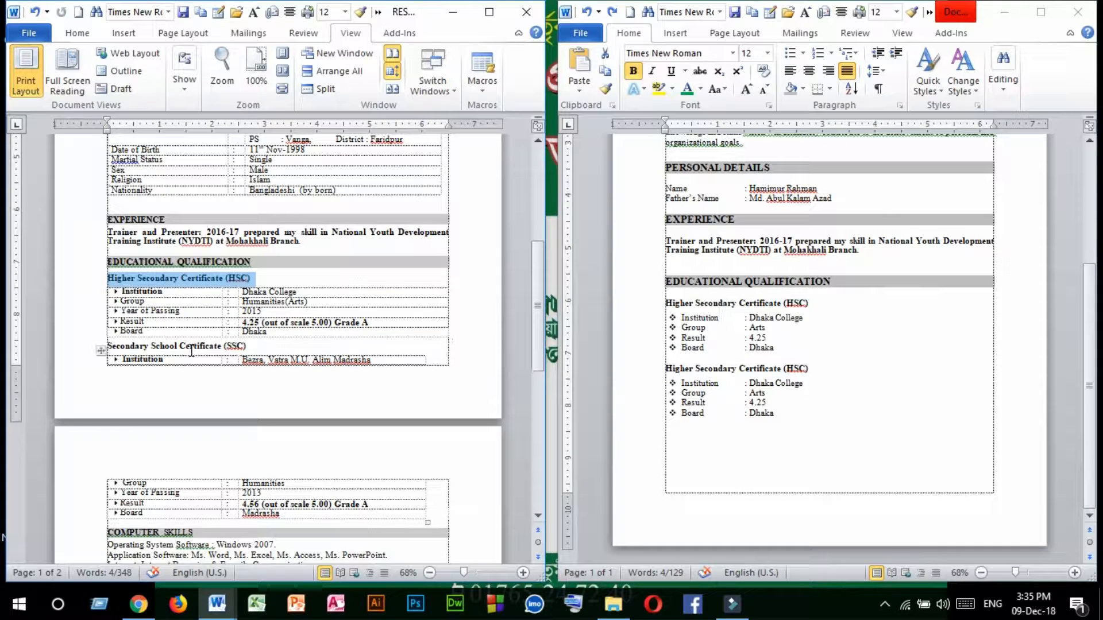
pyautogui.moveTo(256, 346); pyautogui.dragTo(122, 347)
pyautogui.hotkey('ctrl', 'c')
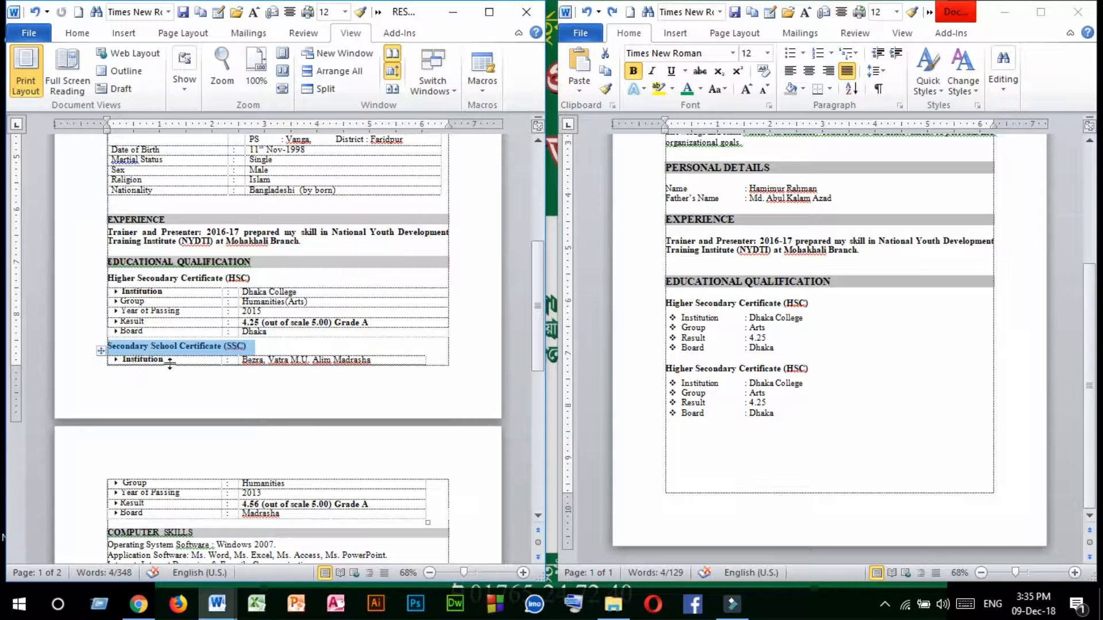
pyautogui.click(830, 371)
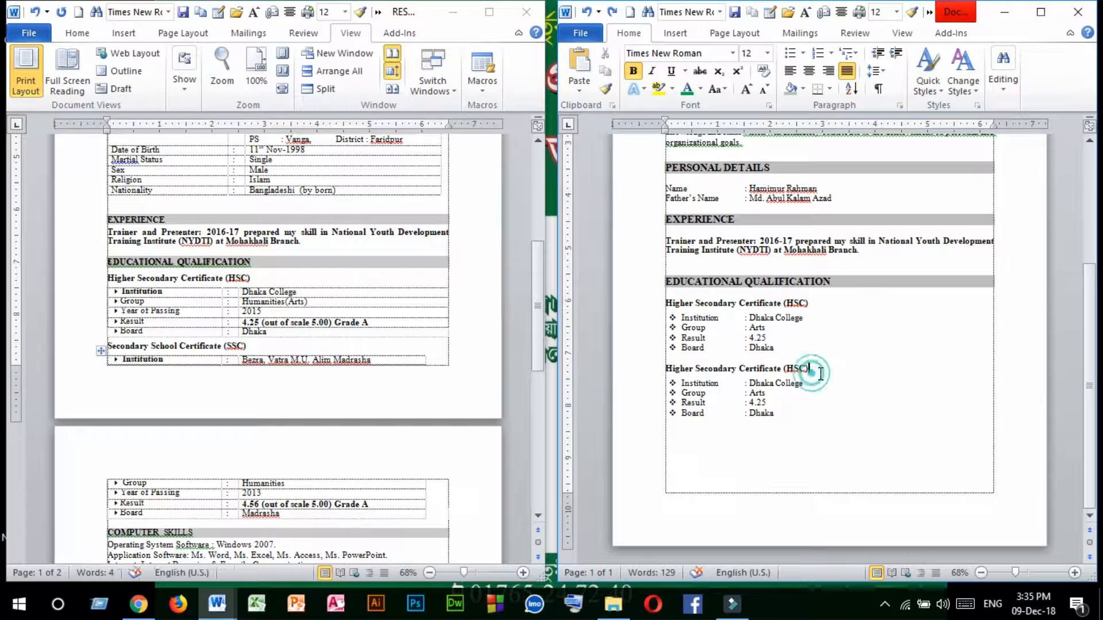
pyautogui.moveTo(815, 372); pyautogui.dragTo(616, 379)
pyautogui.hotkey('ctrl', 'v')
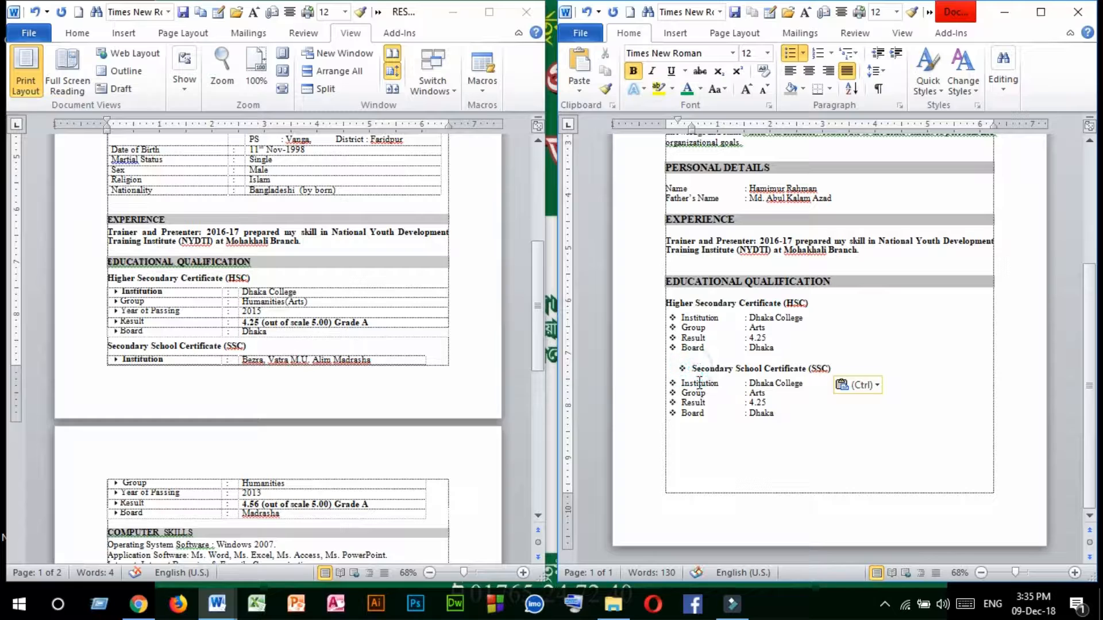
pyautogui.press('BackSpace')
pyautogui.press('BackSpace')
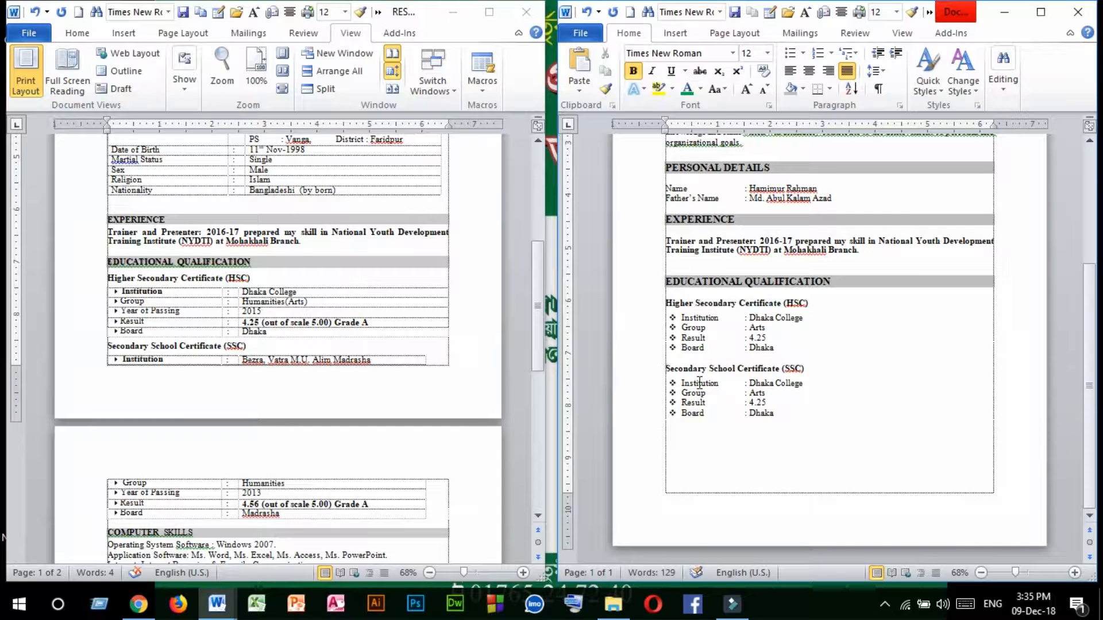
# Copy the "EXPERIENCE" heading and its paragraph to the empty line below the SSC block.
pyautogui.click(811, 373)
pyautogui.scroll(-5, 322, 384)
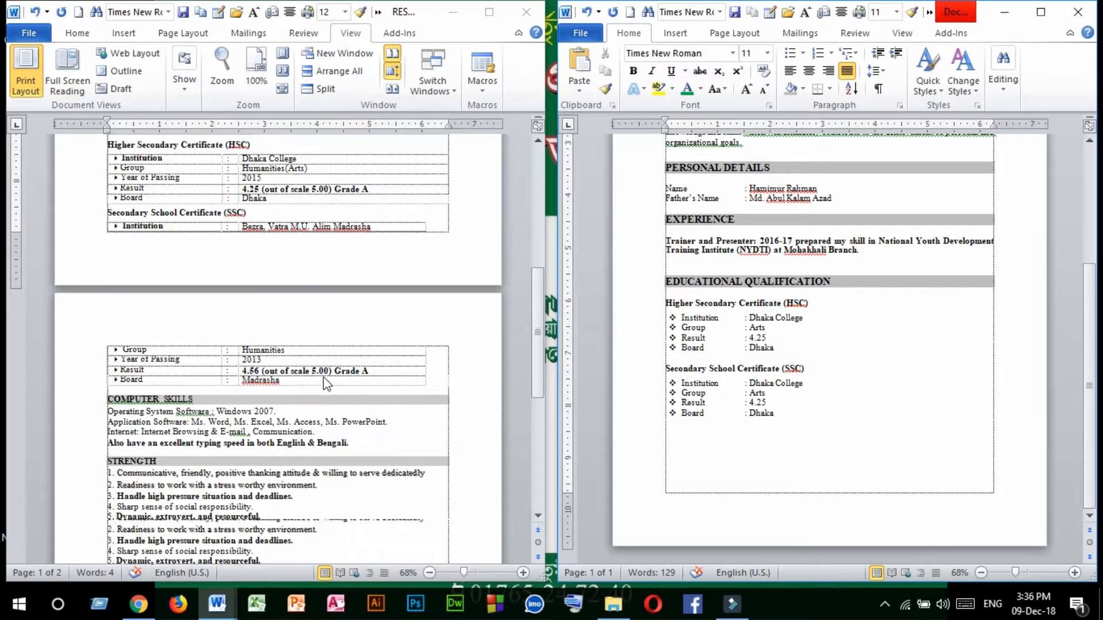
pyautogui.scroll(-2, 122, 294)
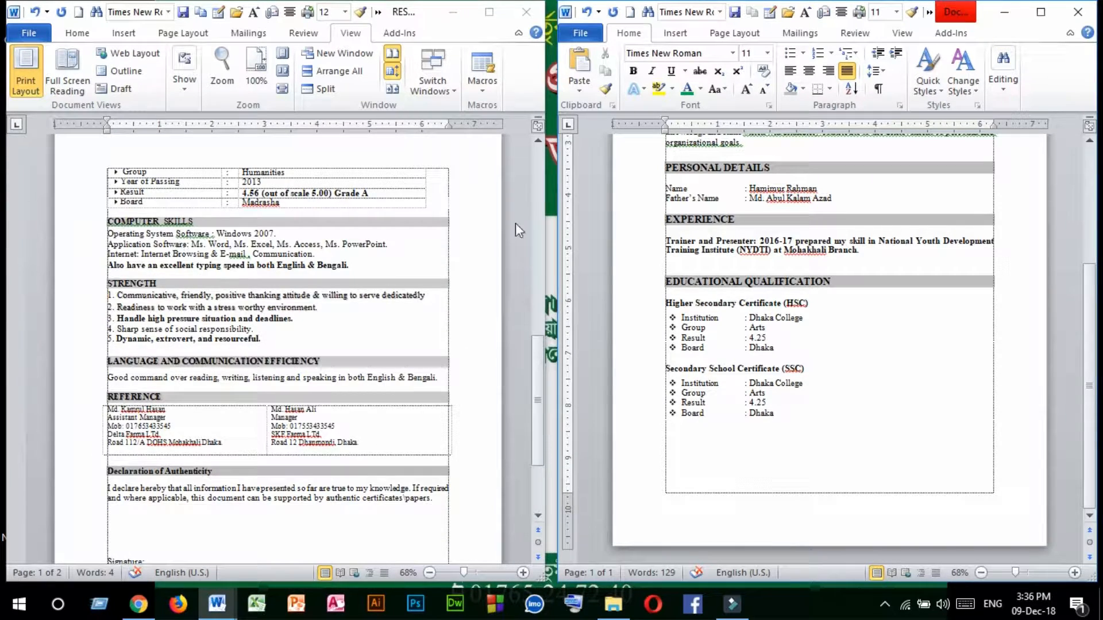
pyautogui.moveTo(666, 224); pyautogui.dragTo(868, 261)
pyautogui.hotkey('ctrl', 'c')
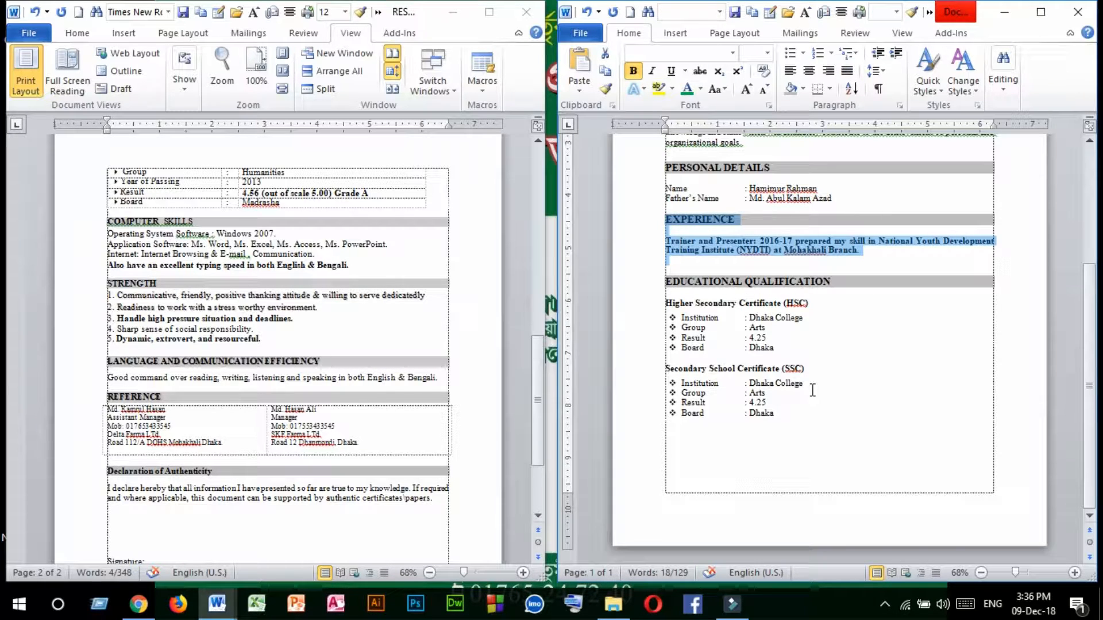
pyautogui.click(673, 443)
pyautogui.hotkey('ctrl', 'v')
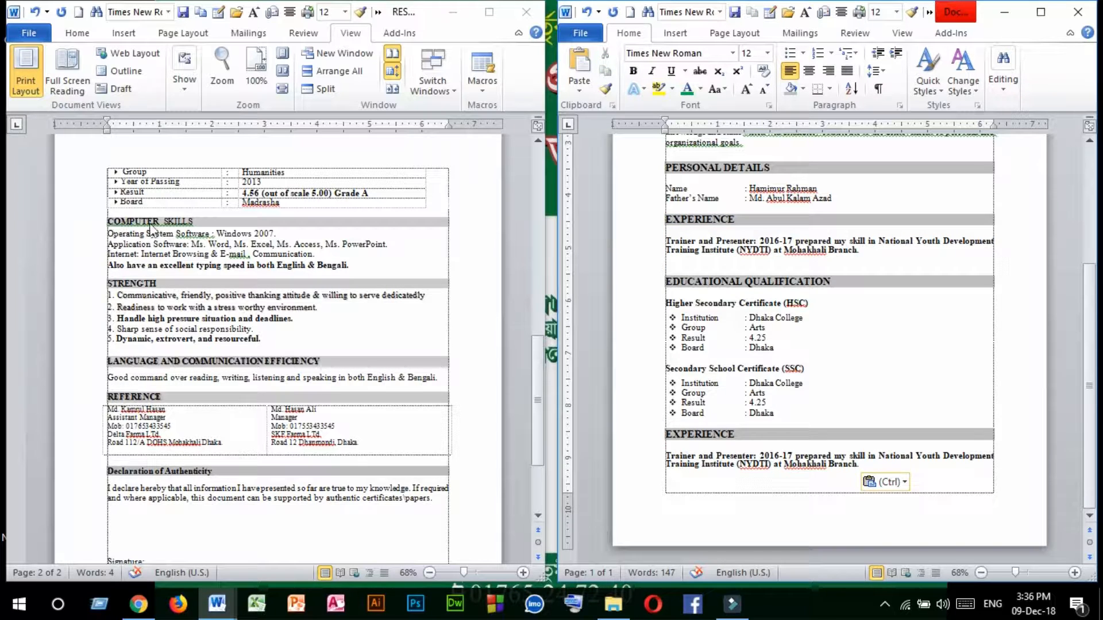
# Replace the copied "EXPERIENCE" heading below the SSC block with "COMPUTER SKILL".
pyautogui.click(638, 435)
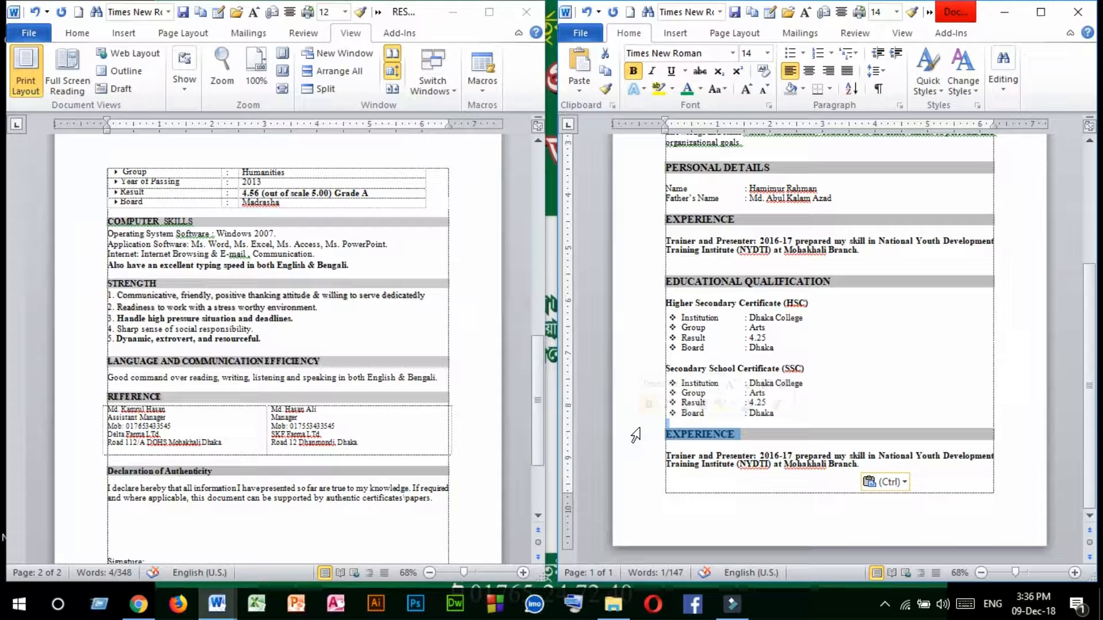
pyautogui.write('C')
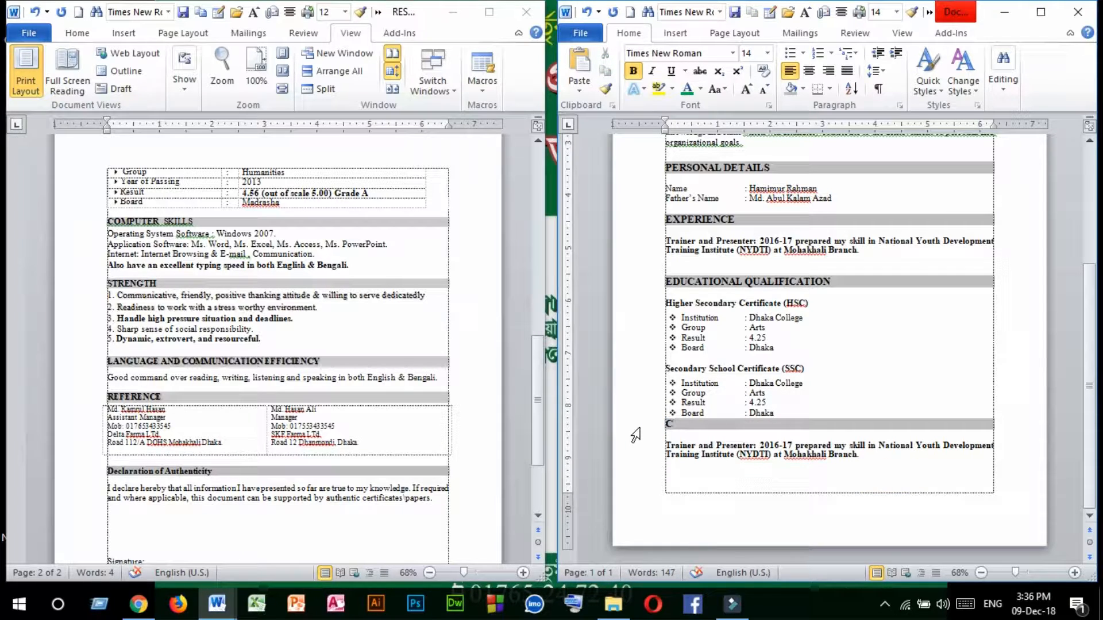
pyautogui.write('OMPUTER')
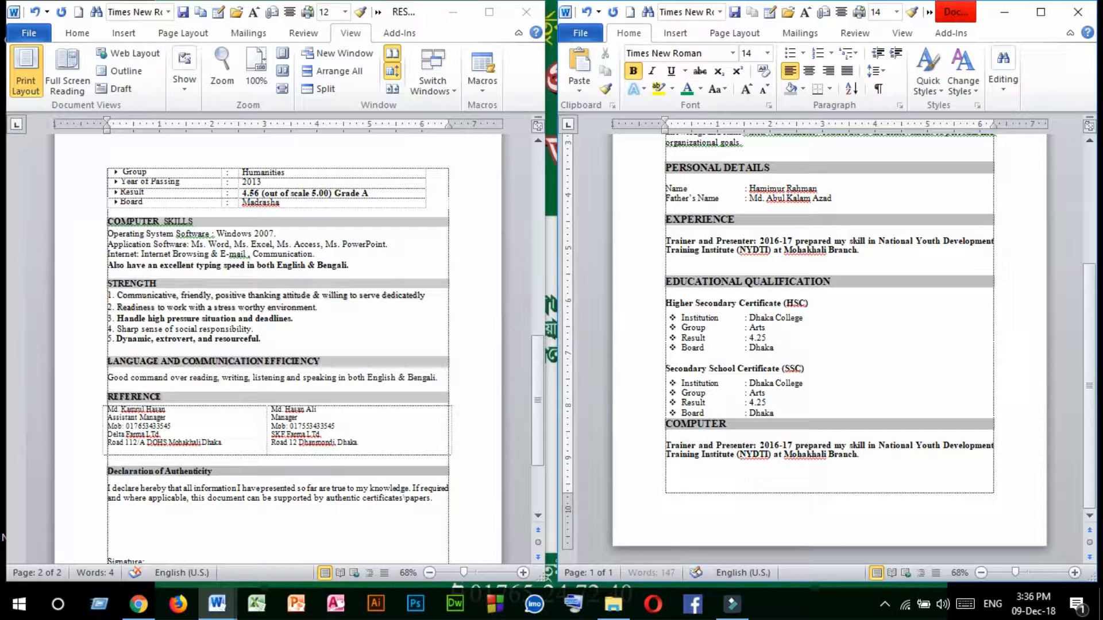
pyautogui.write(' SKILL')
# Replace the trainer paragraph under "COMPUTER SKILL" with the four computer skills lines copied from the reference resume.
pyautogui.moveTo(663, 445); pyautogui.dragTo(865, 454)
pyautogui.press('Delete')
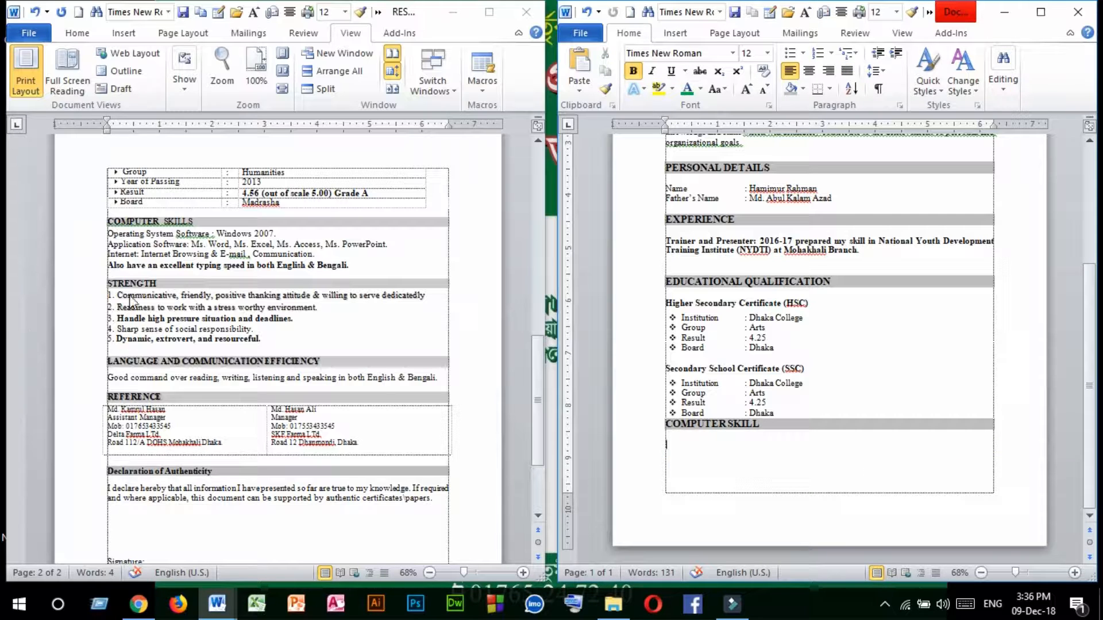
pyautogui.click(128, 257)
pyautogui.moveTo(108, 233); pyautogui.dragTo(370, 271)
pyautogui.hotkey('ctrl', 'c')
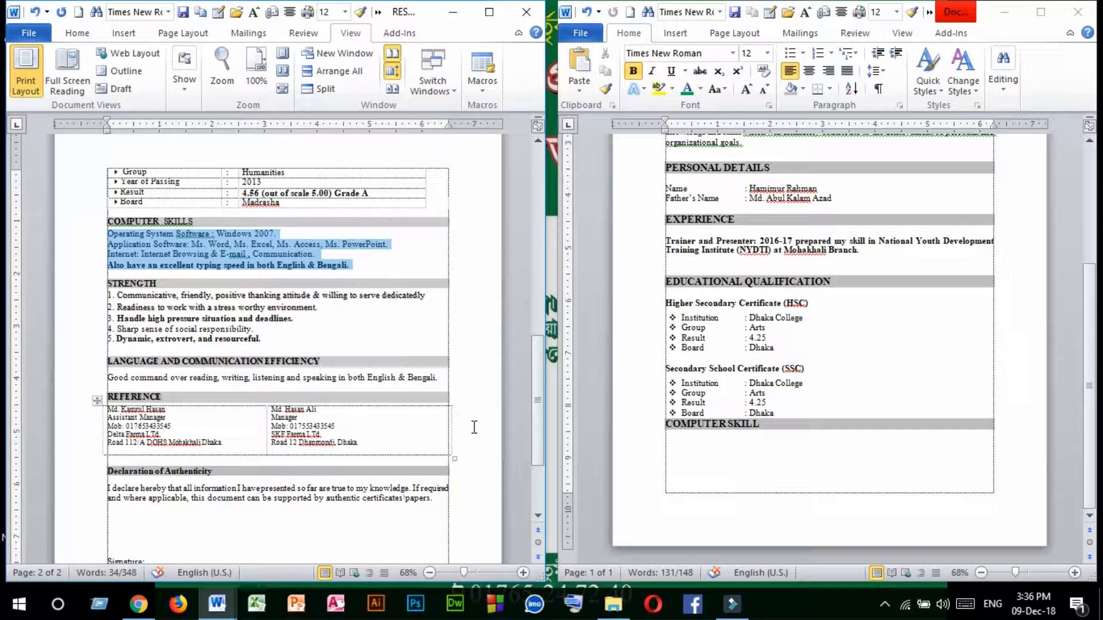
pyautogui.click(675, 447)
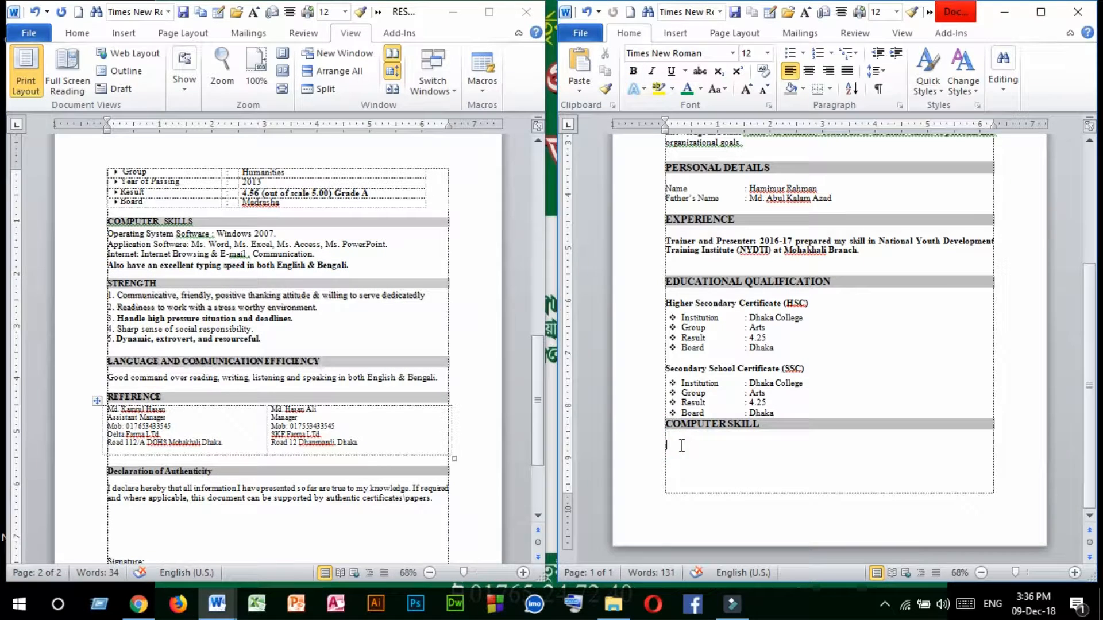
pyautogui.hotkey('ctrl', 'v')
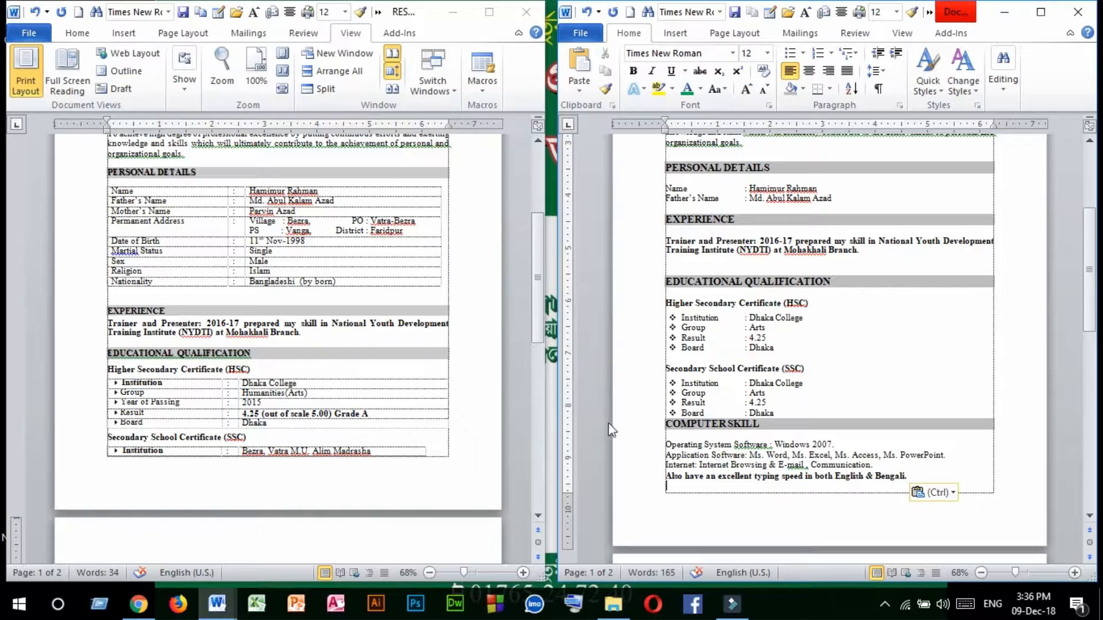
pyautogui.scroll(-5, 312, 390)
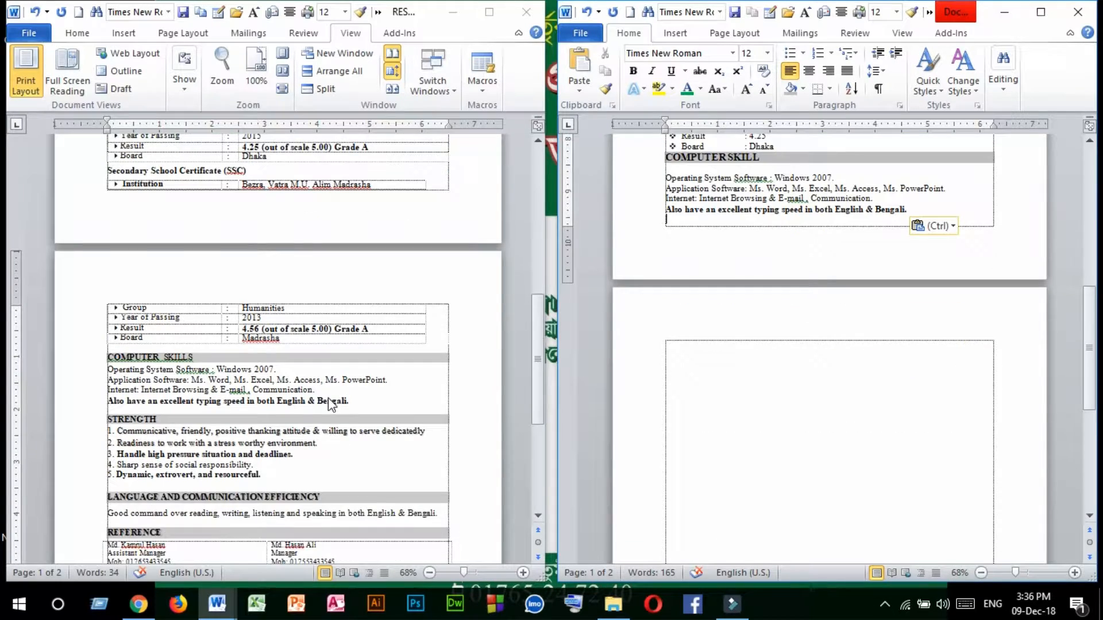
pyautogui.scroll(-1, 330, 404)
pyautogui.click(673, 305)
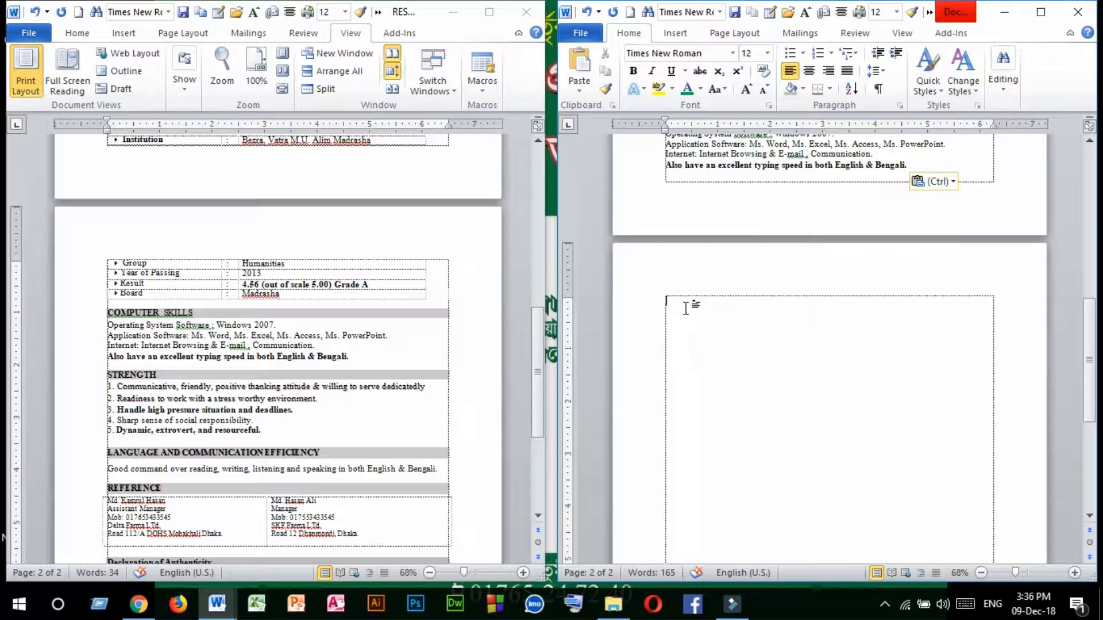
pyautogui.hotkey('ctrl', 'v')
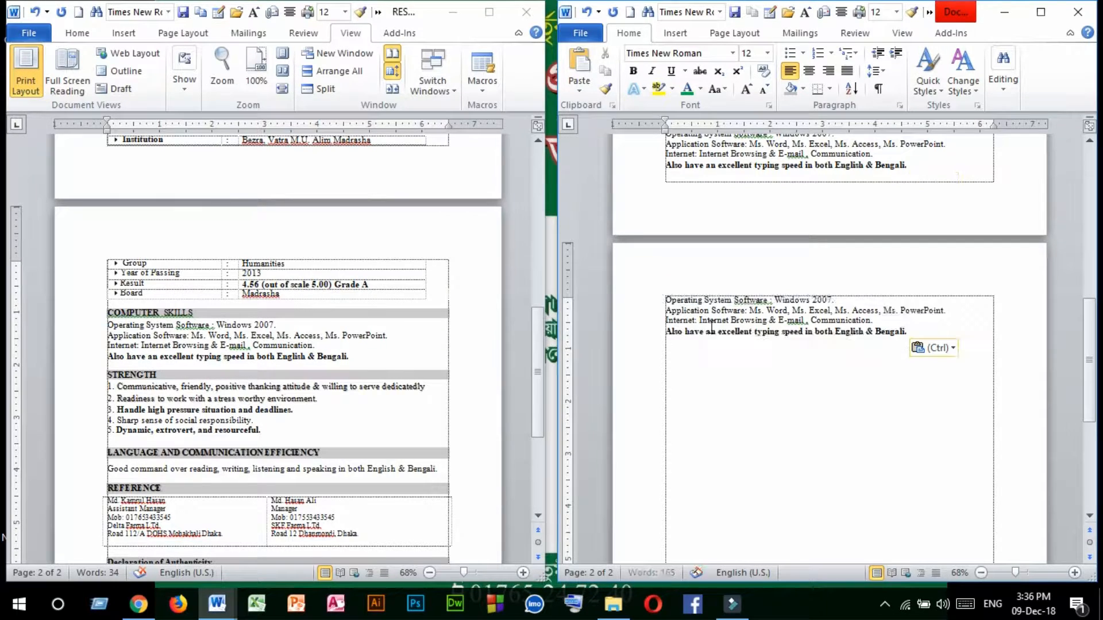
pyautogui.hotkey('ctrl', 'z')
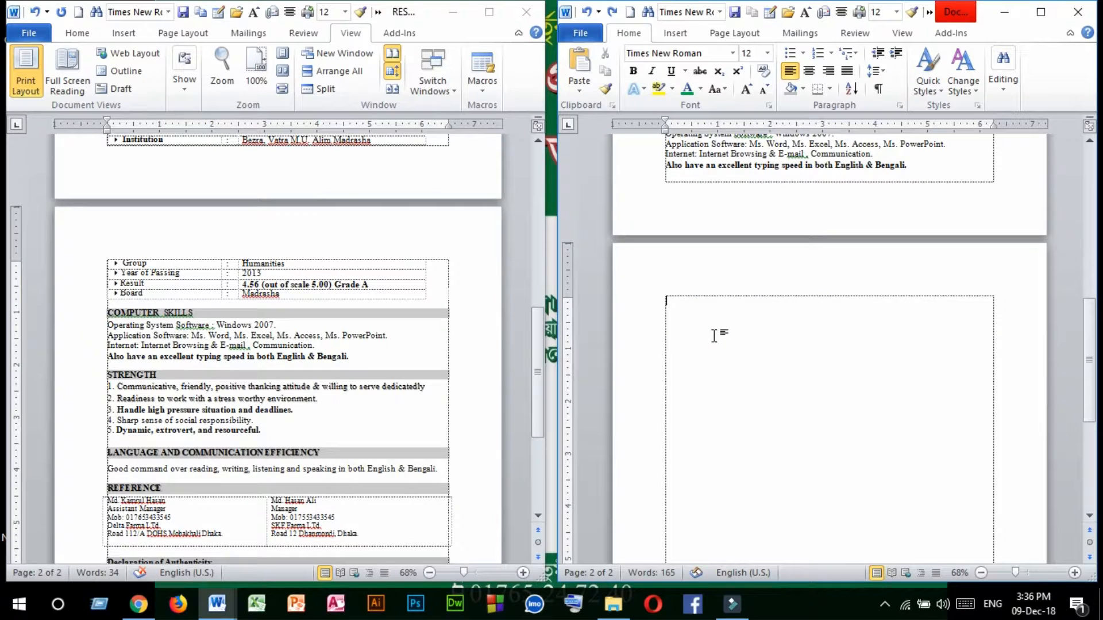
# Remove the blank line under the "COMPUTER SKILL" heading and copy the whole section to the start of page two.
pyautogui.scroll(5, 716, 336)
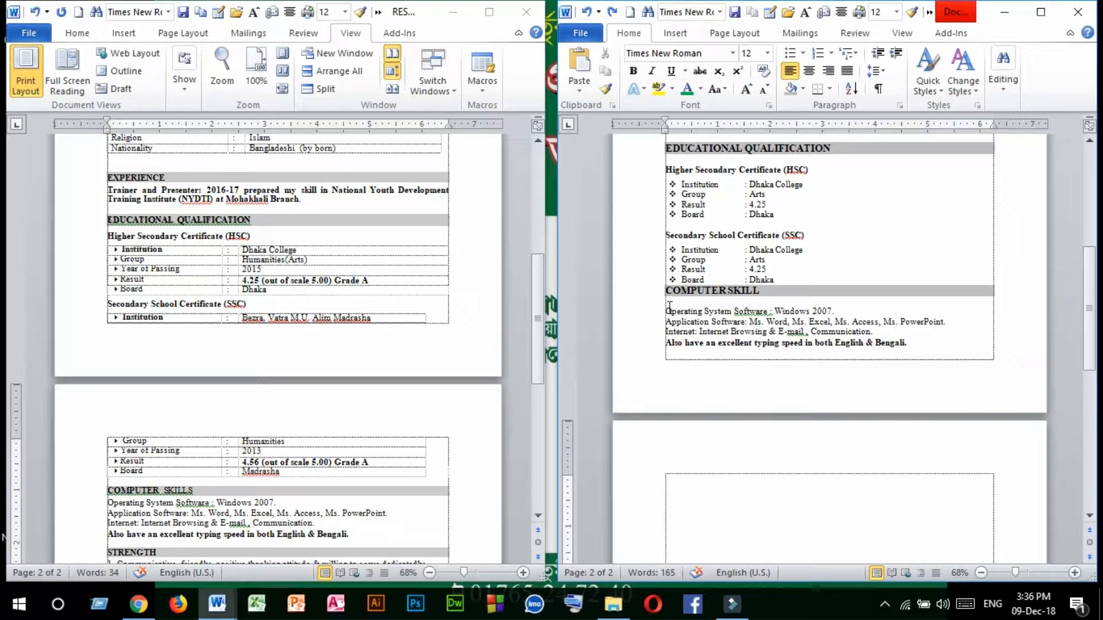
pyautogui.press('BackSpace')
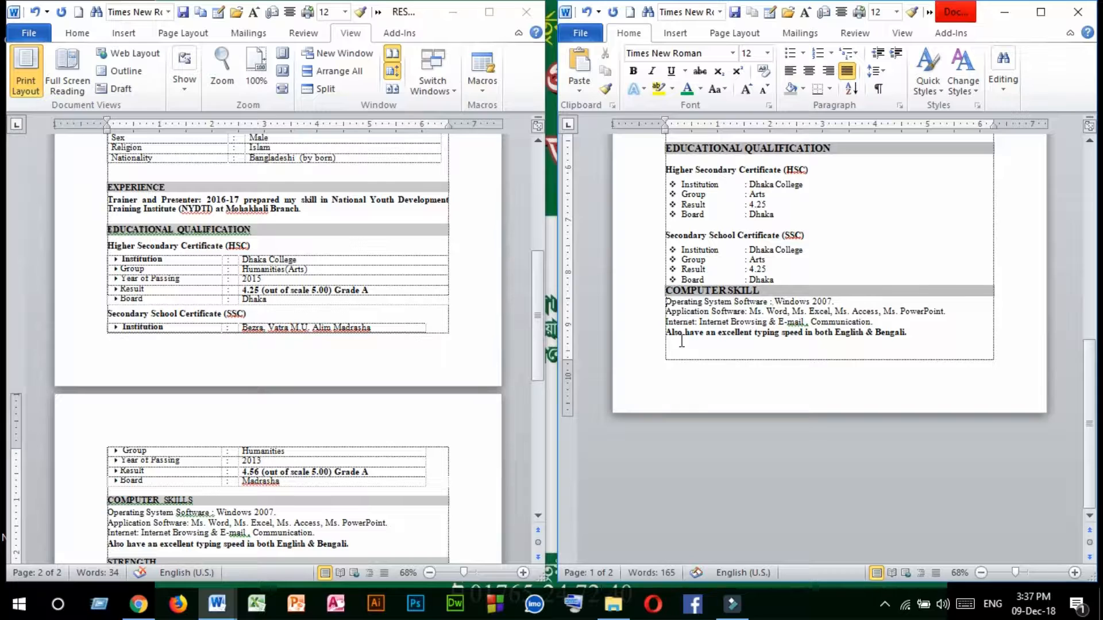
pyautogui.moveTo(666, 292); pyautogui.dragTo(913, 347)
pyautogui.hotkey('ctrl', 'c')
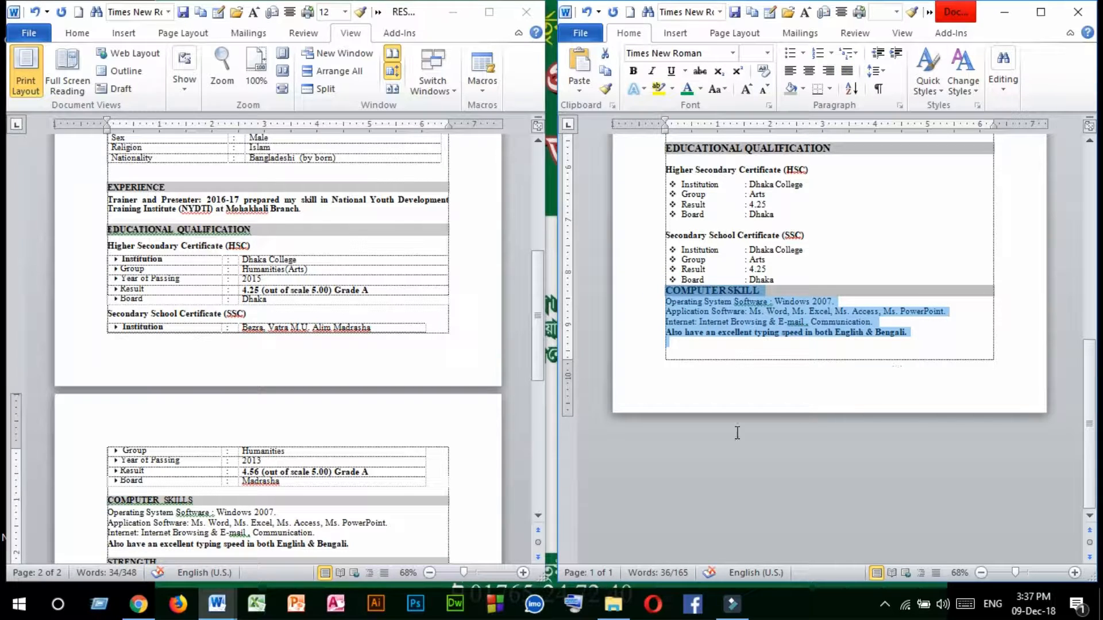
pyautogui.click(929, 350)
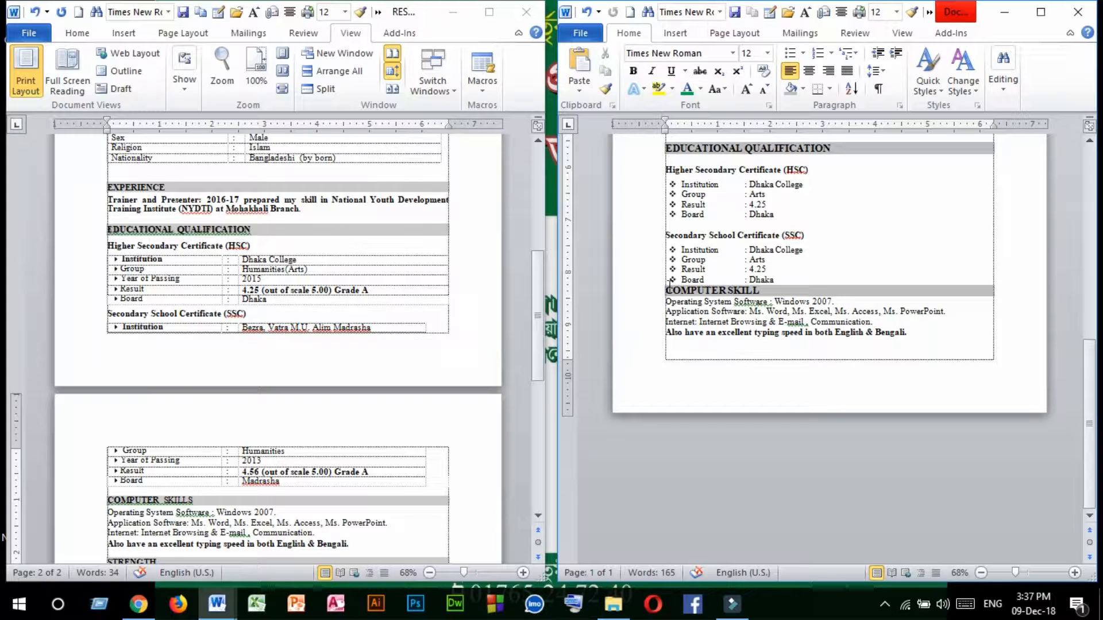
pyautogui.press('Return')
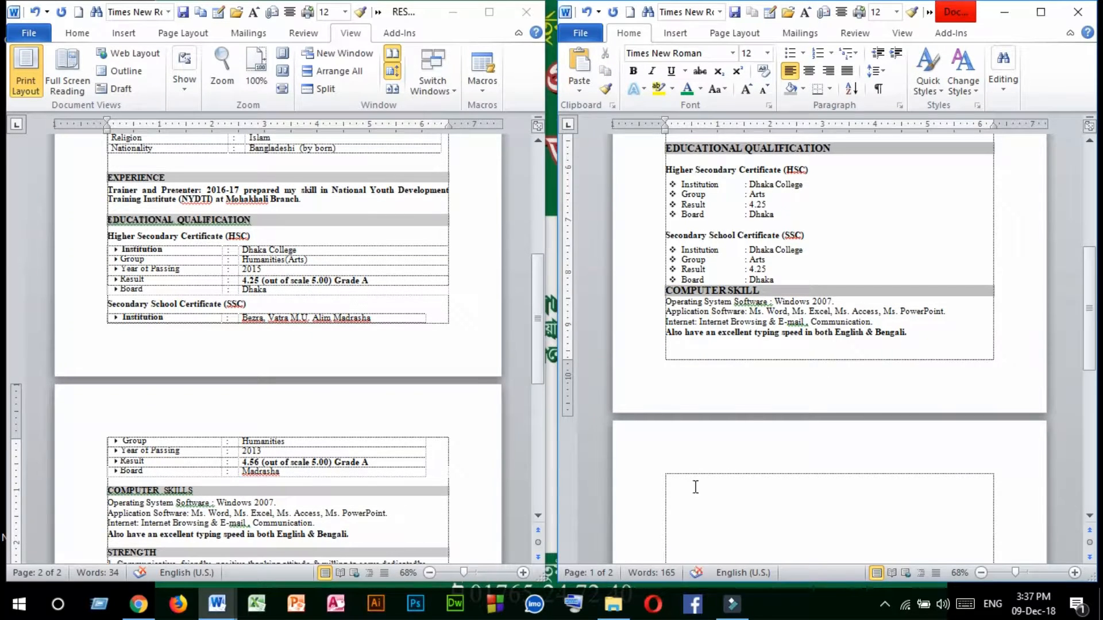
pyautogui.click(683, 483)
pyautogui.hotkey('ctrl', 'v')
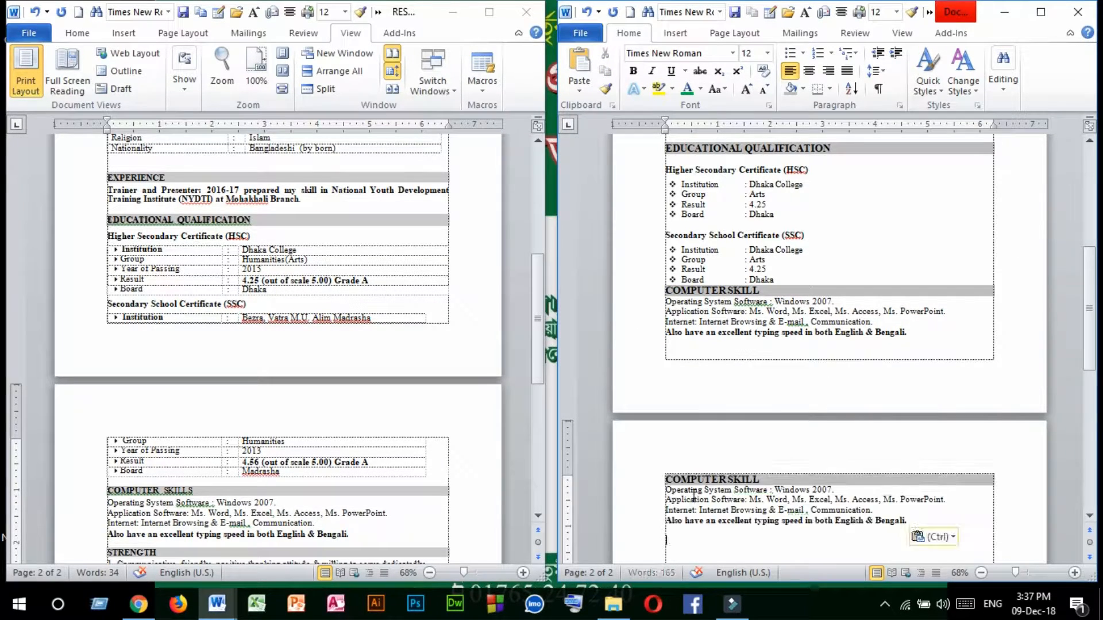
# Examine the reference resume's photo box and its remaining sections down to the signature and date lines.
pyautogui.moveTo(780, 476); pyautogui.dragTo(610, 471)
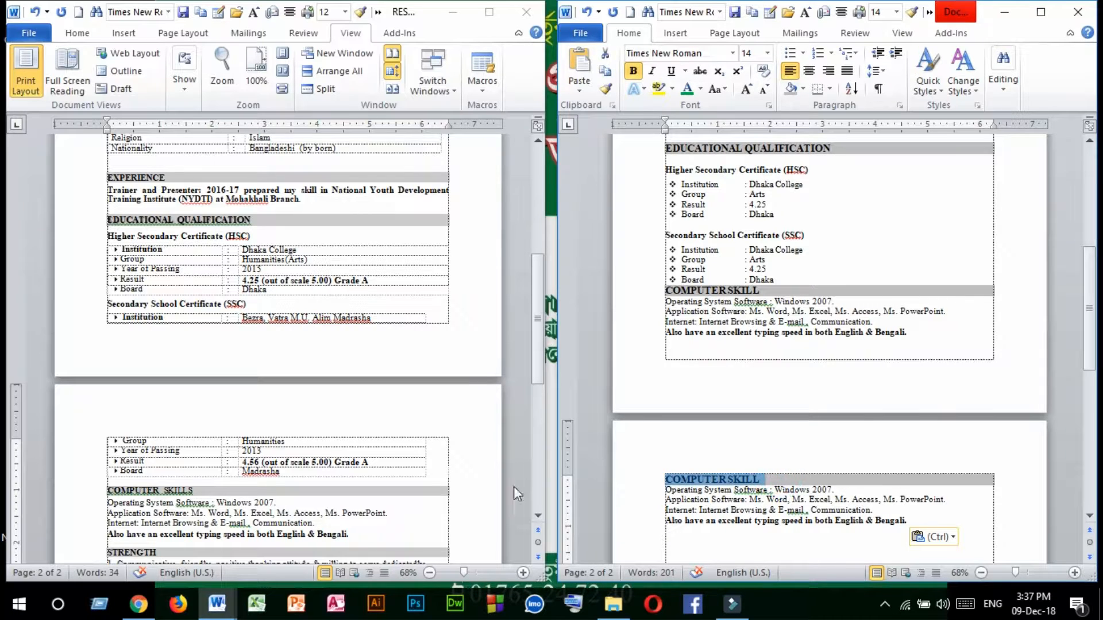
pyautogui.scroll(-8, 436, 431)
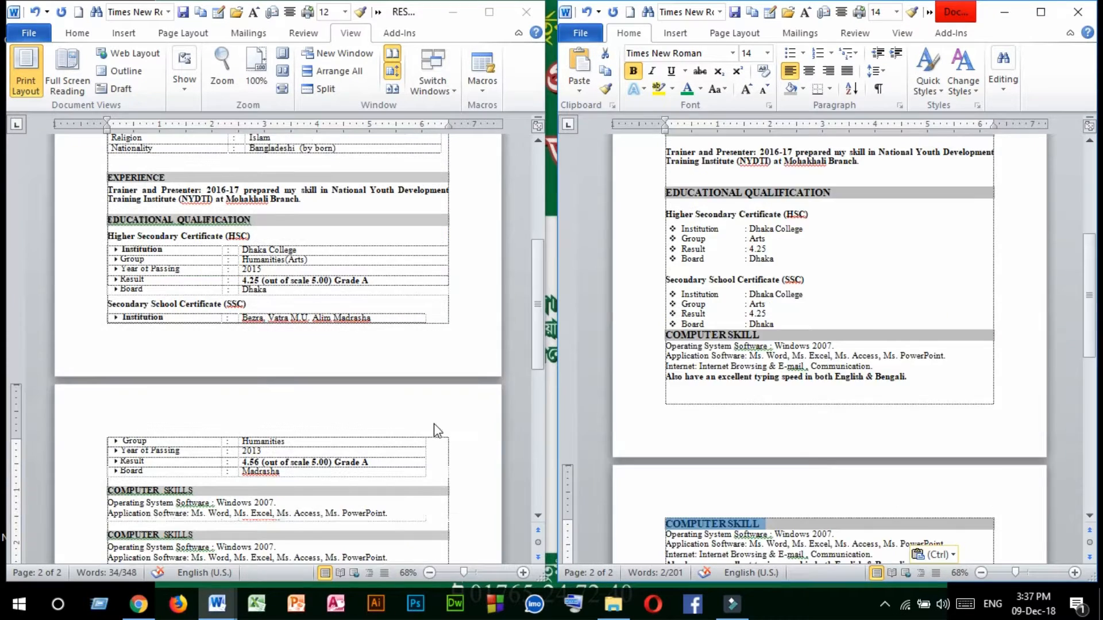
pyautogui.scroll(-3, 426, 444)
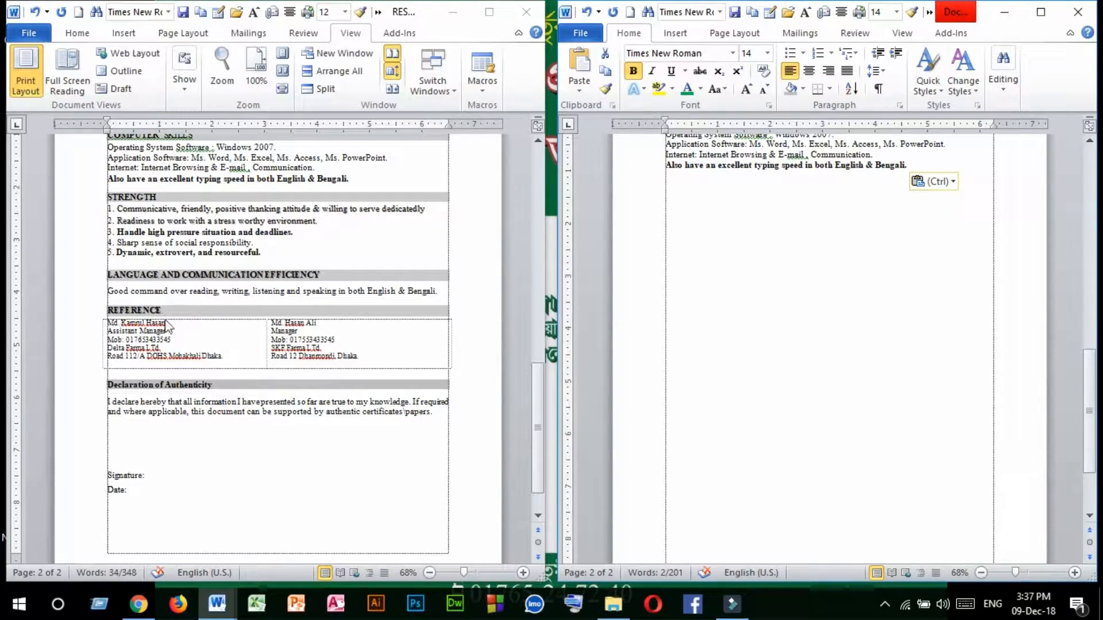
pyautogui.scroll(18, 822, 296)
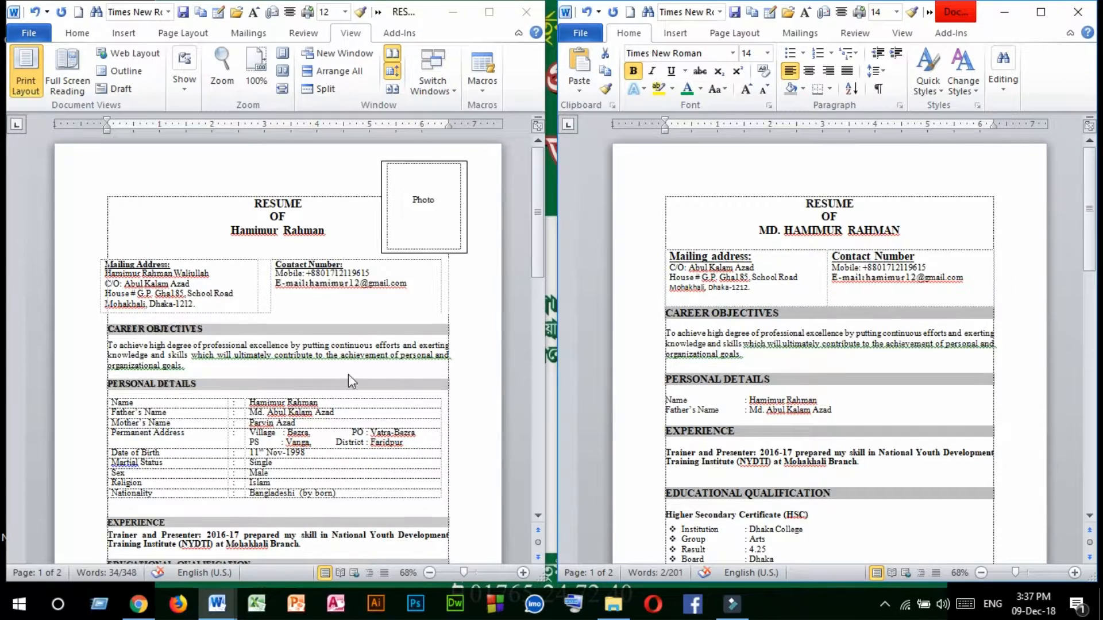
pyautogui.scroll(-18, 348, 374)
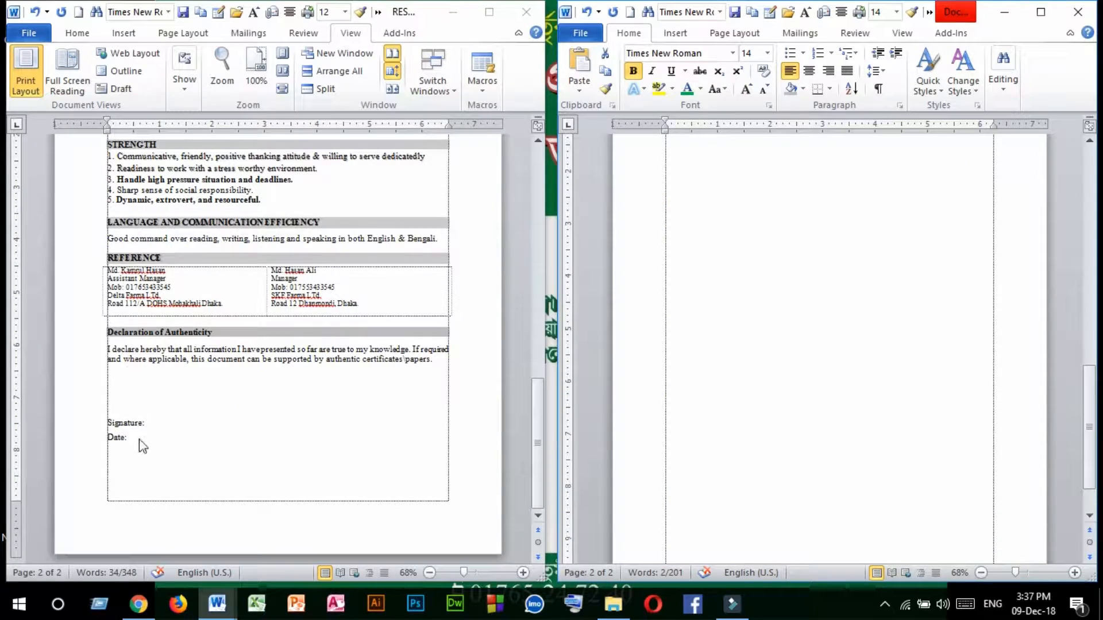
pyautogui.hotkey('ctrl', 'v')
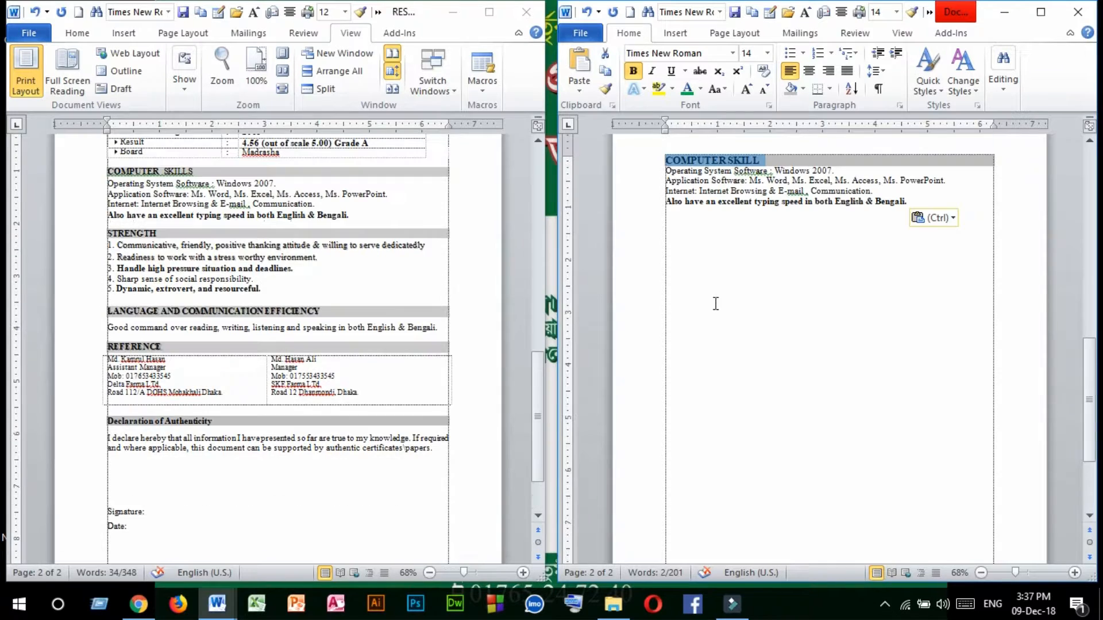
# Add "Signature:" and "Date:" lines a few lines below the copied computer skill section on page two, correcting the spelling of "Signature".
pyautogui.click(684, 289)
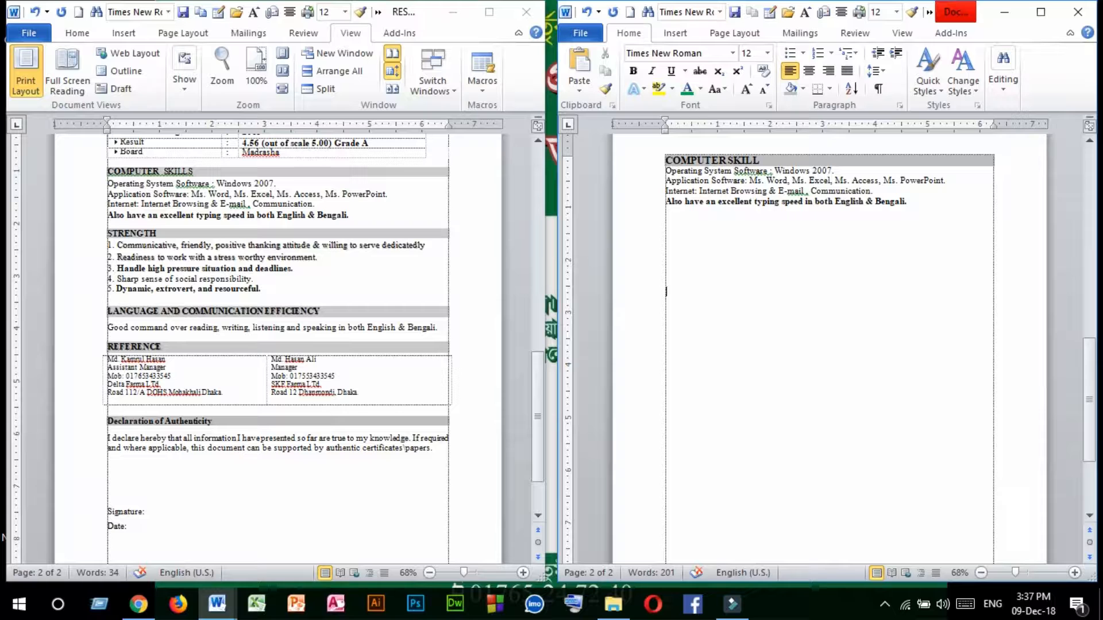
pyautogui.write('Sig')
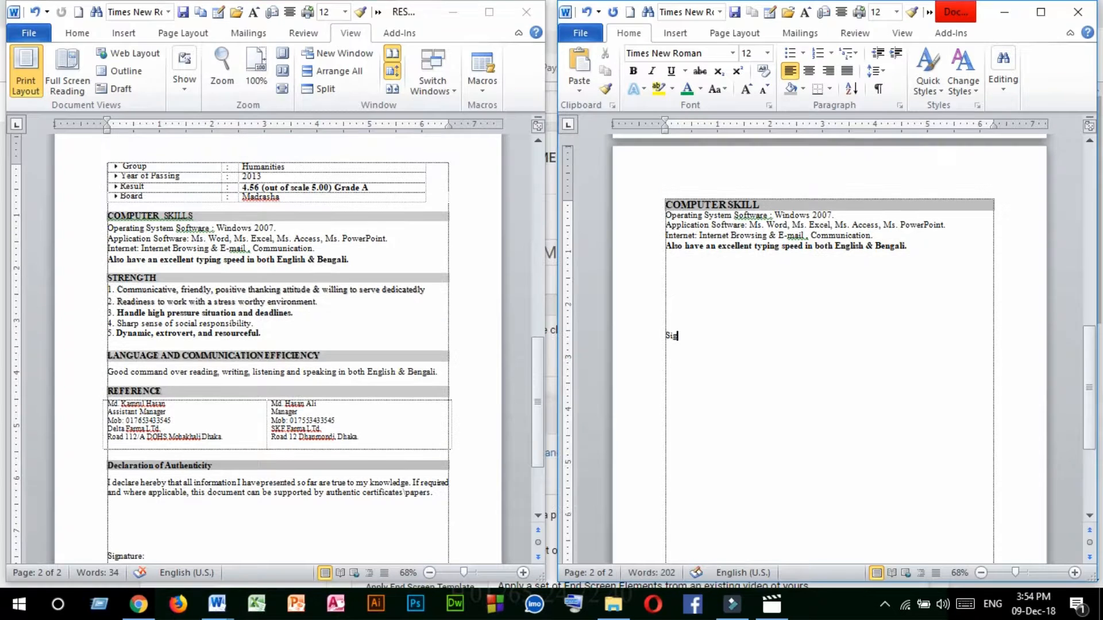
pyautogui.write('nuture')
pyautogui.rightClick(683, 335)
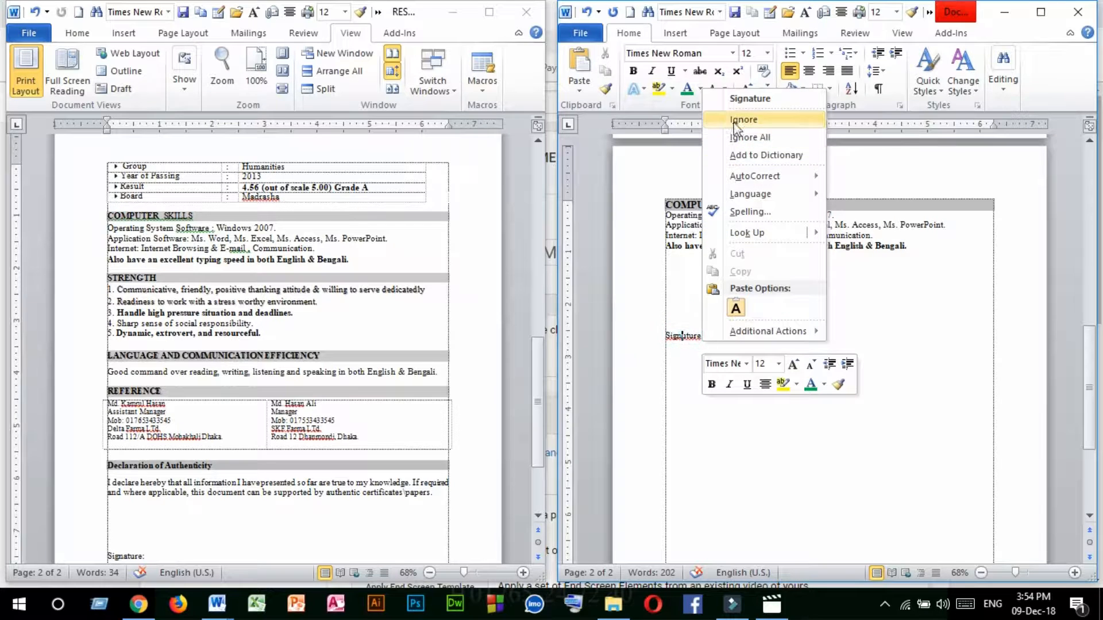
pyautogui.click(740, 98)
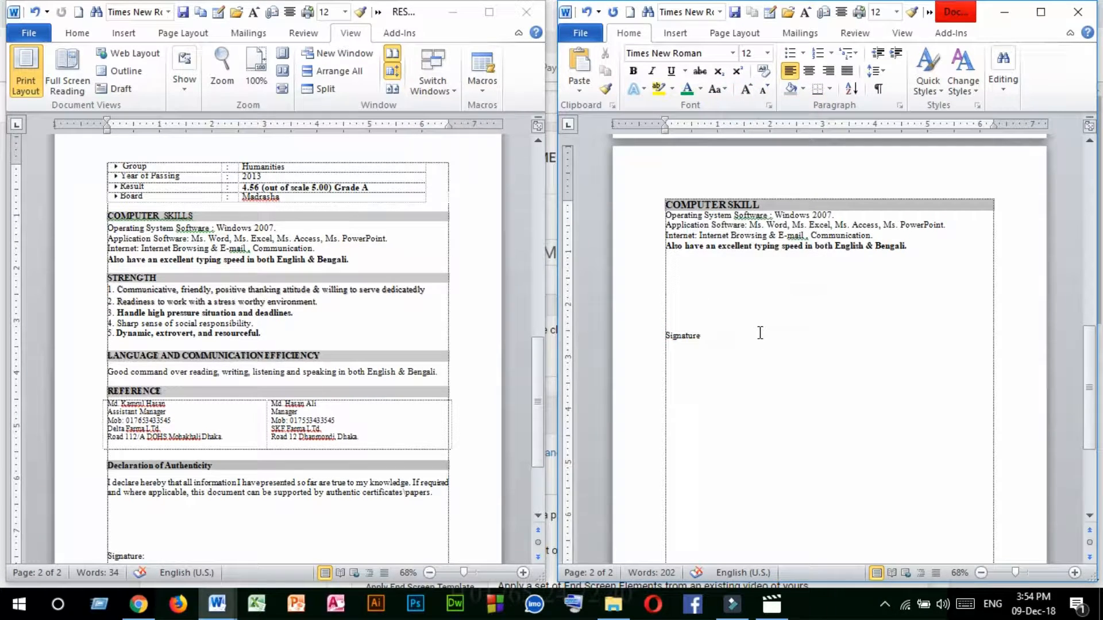
pyautogui.write(':')
pyautogui.press('Return')
pyautogui.write('Date:')
# Place the cursor after the name in the first-page heading and maximize the new resume's window.
pyautogui.scroll(1, 789, 334)
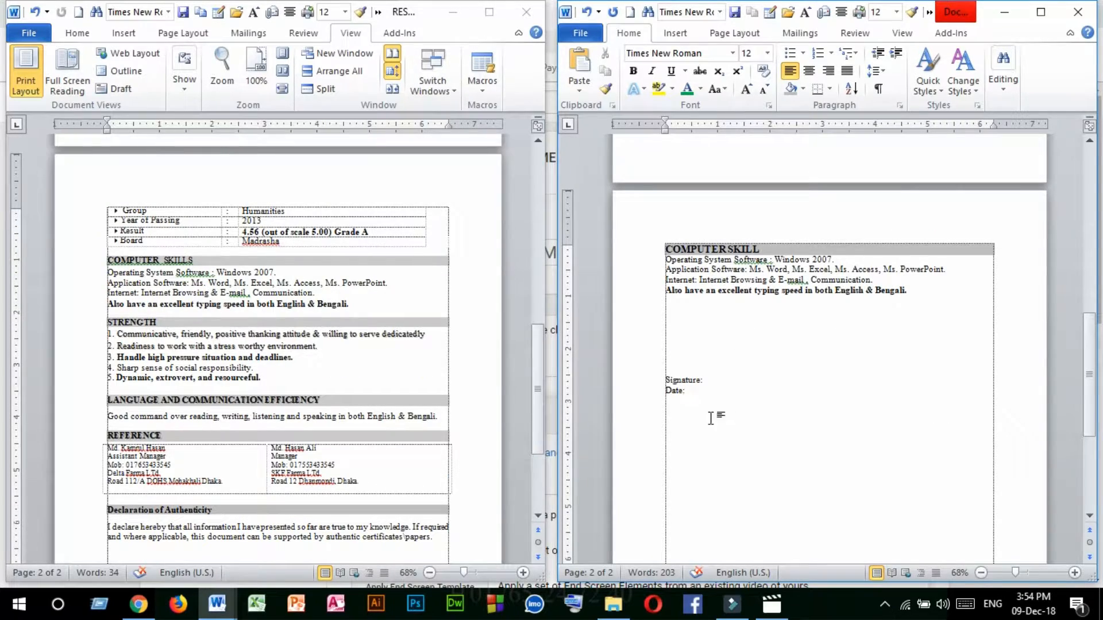
pyautogui.scroll(12, 730, 393)
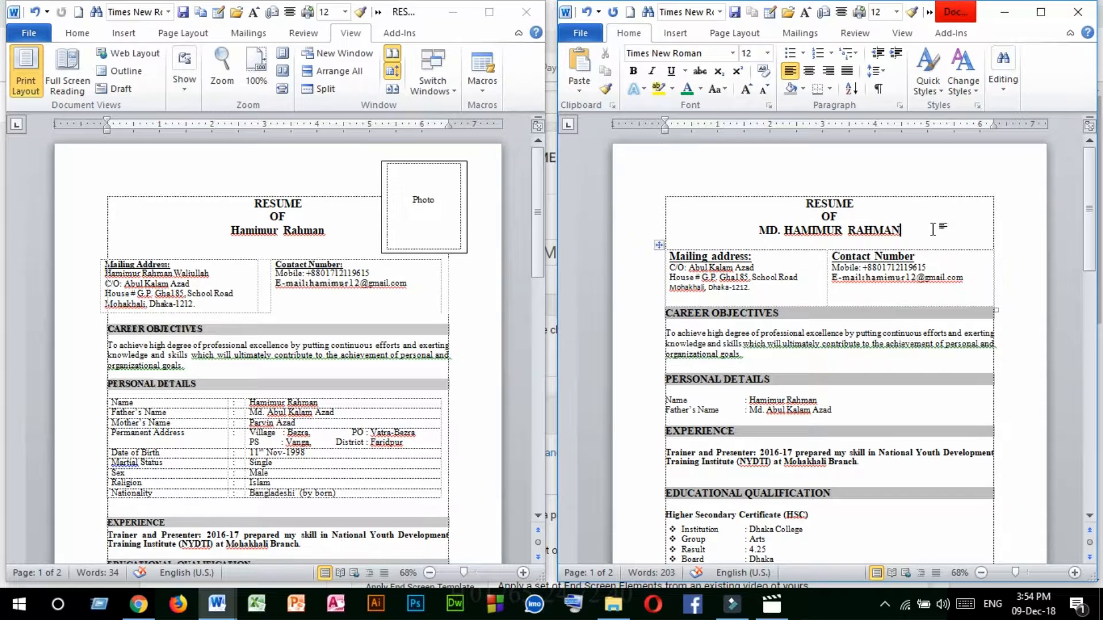
pyautogui.click(933, 229)
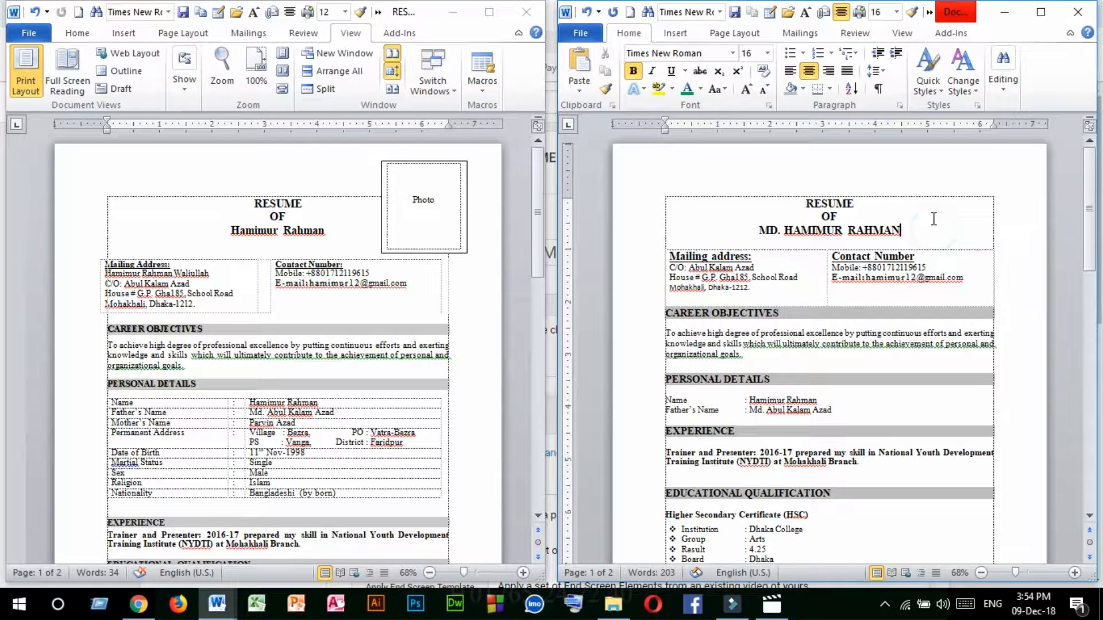
pyautogui.click(1041, 13)
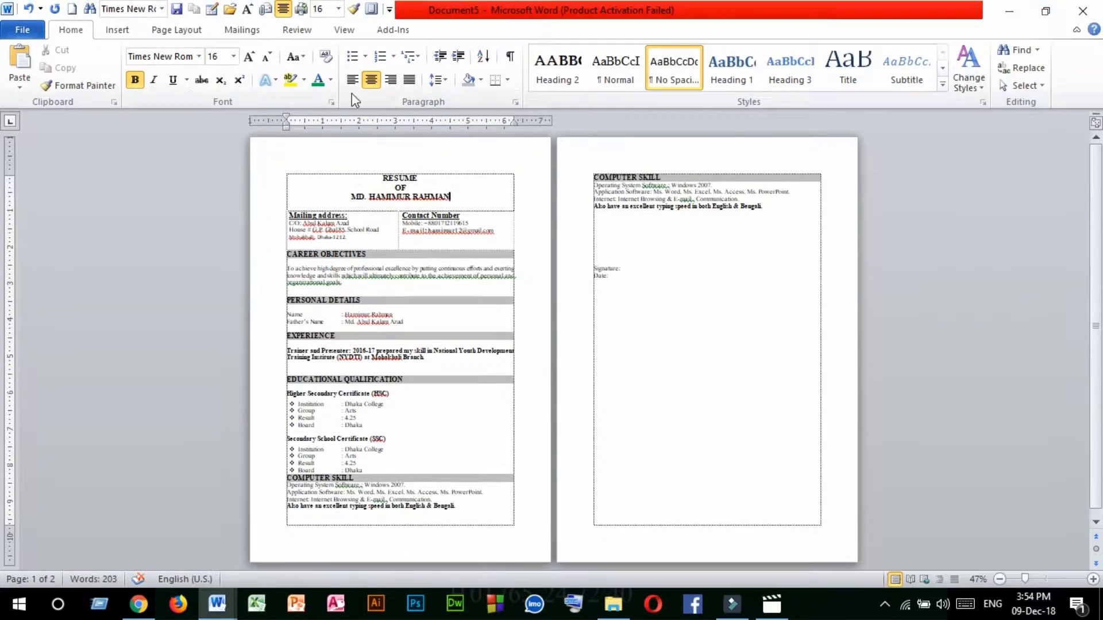
# Insert the applicant's portrait photo from the Picture folder on drive D after the name in the heading.
pyautogui.click(122, 33)
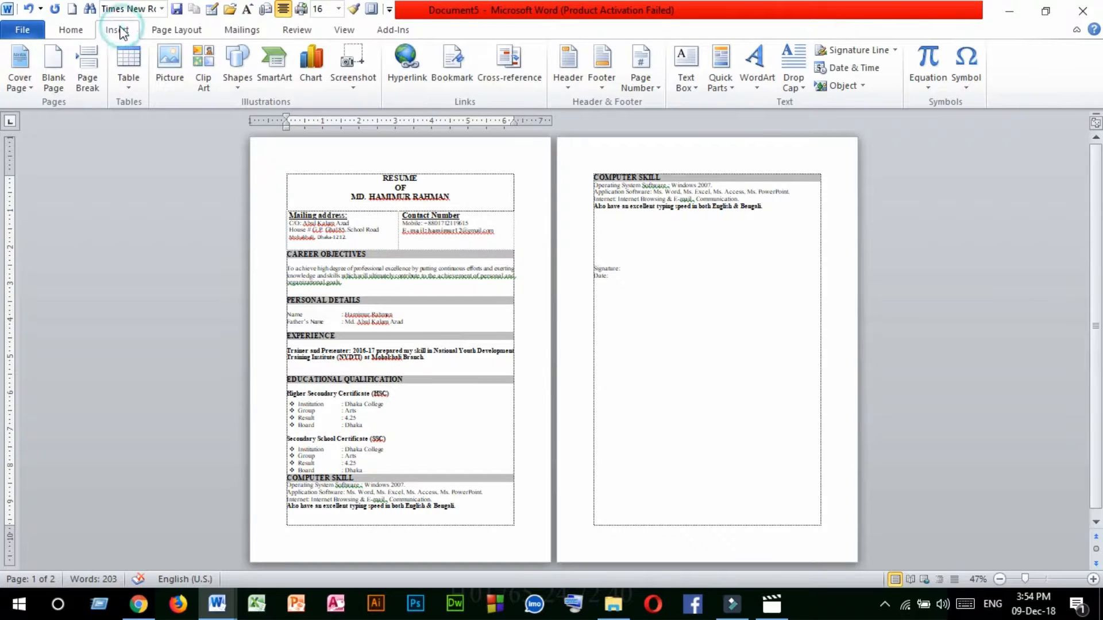
pyautogui.click(170, 61)
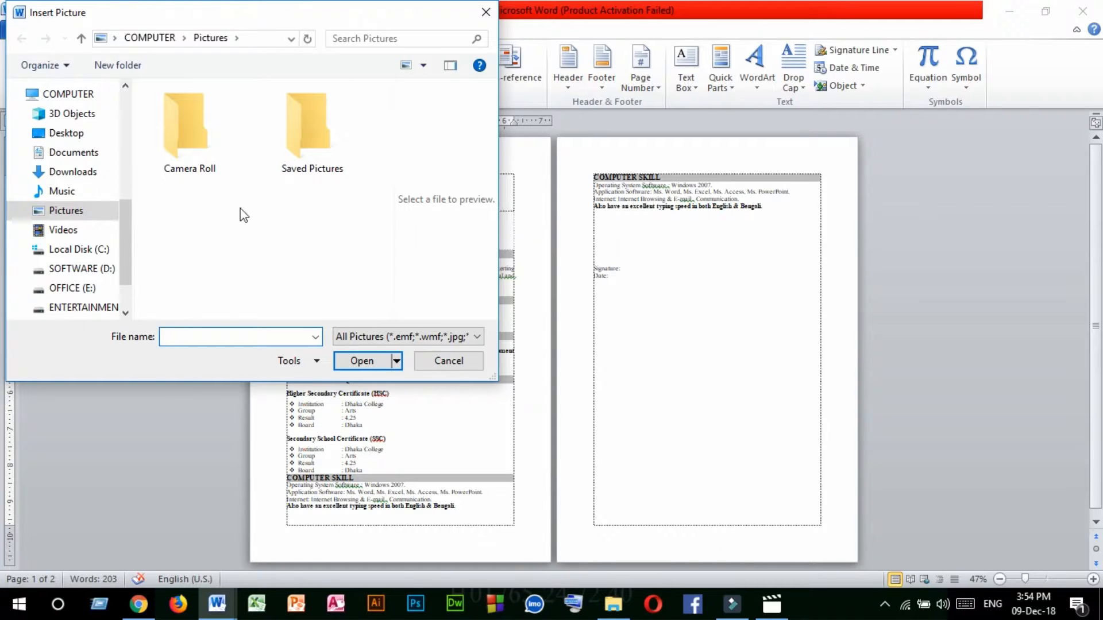
pyautogui.moveTo(122, 235); pyautogui.dragTo(123, 250)
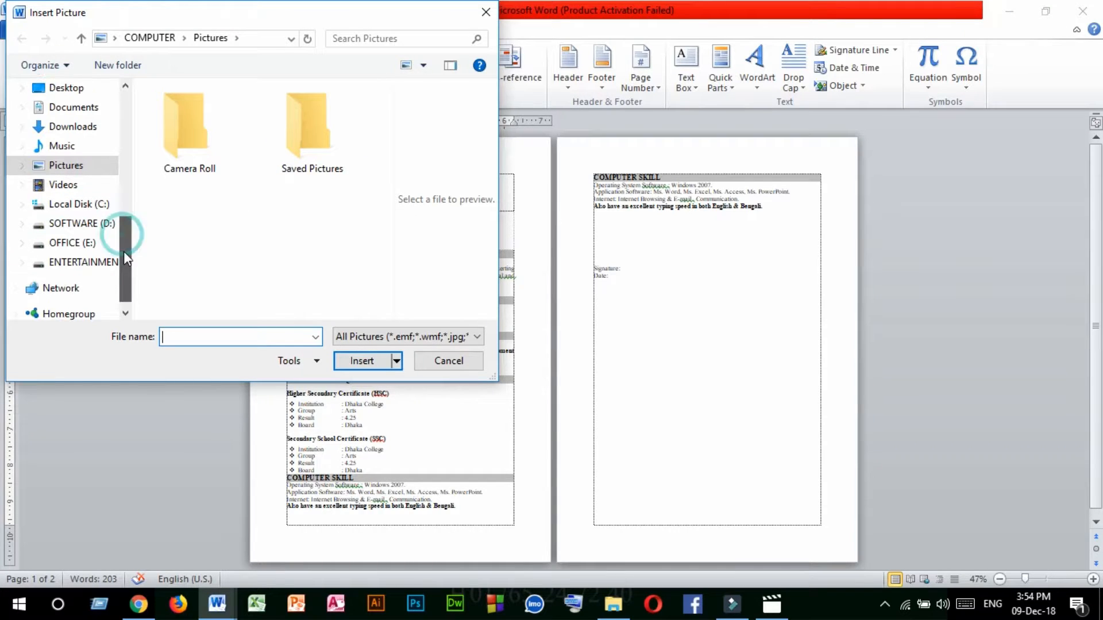
pyautogui.click(77, 225)
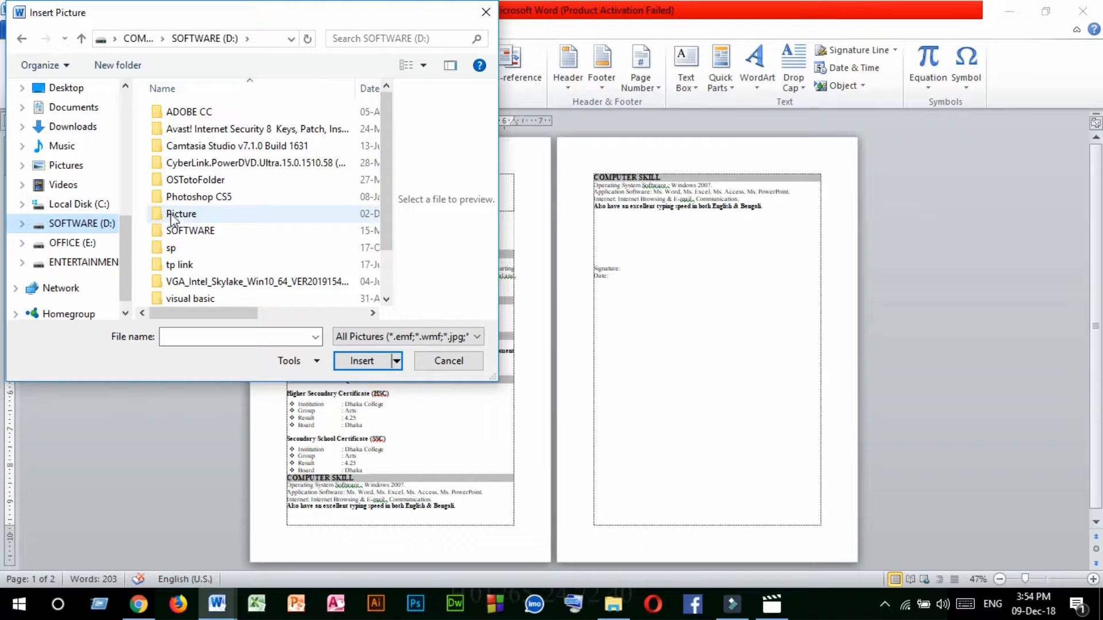
pyautogui.doubleClick(171, 216)
pyautogui.click(203, 208)
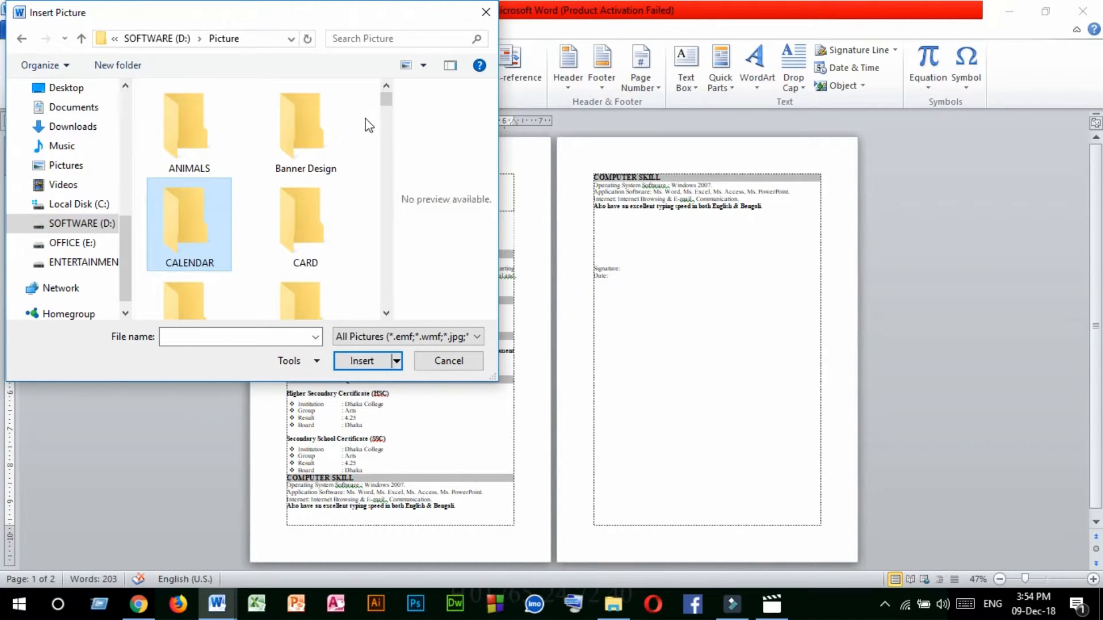
pyautogui.moveTo(387, 106); pyautogui.dragTo(400, 211)
pyautogui.click(187, 241)
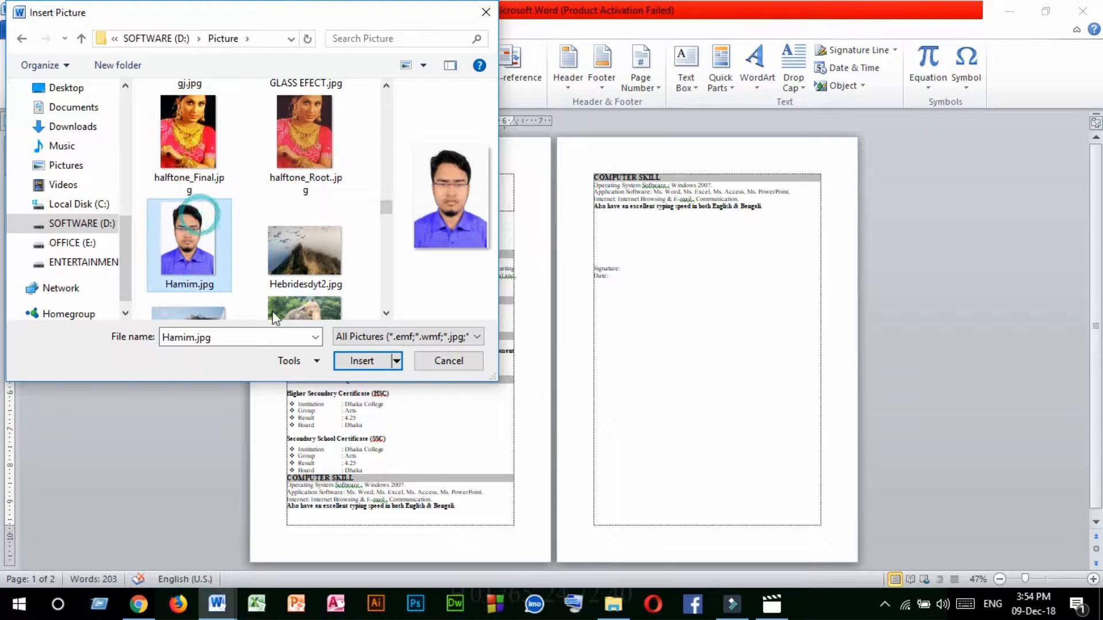
pyautogui.click(363, 361)
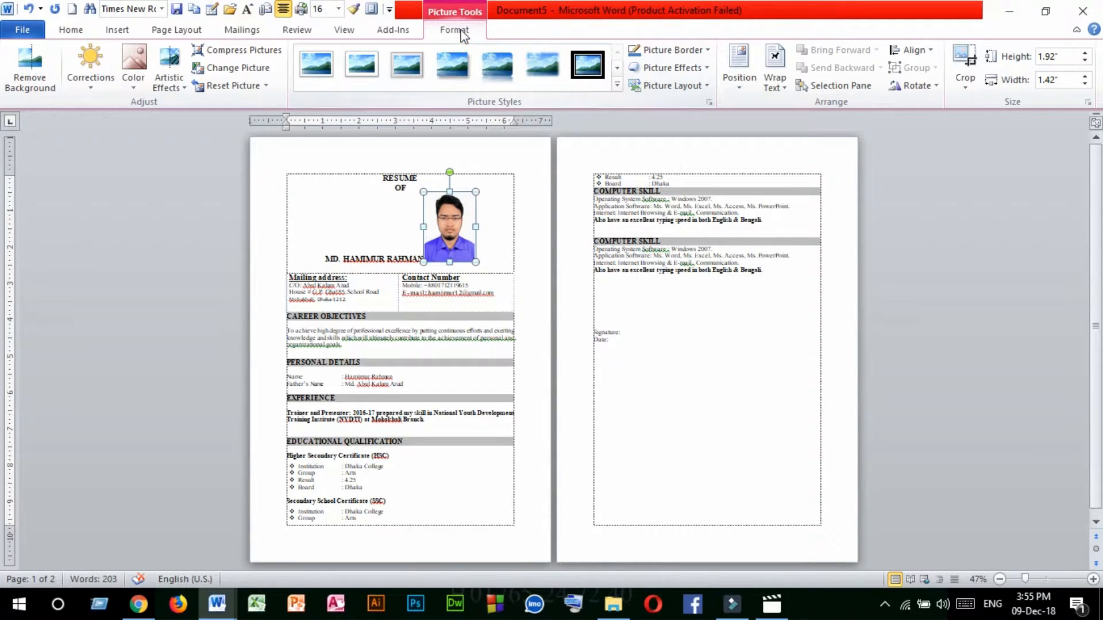
# Set the portrait photo's text wrapping to Behind Text and move it to the upper-right corner of the first page.
pyautogui.click(777, 81)
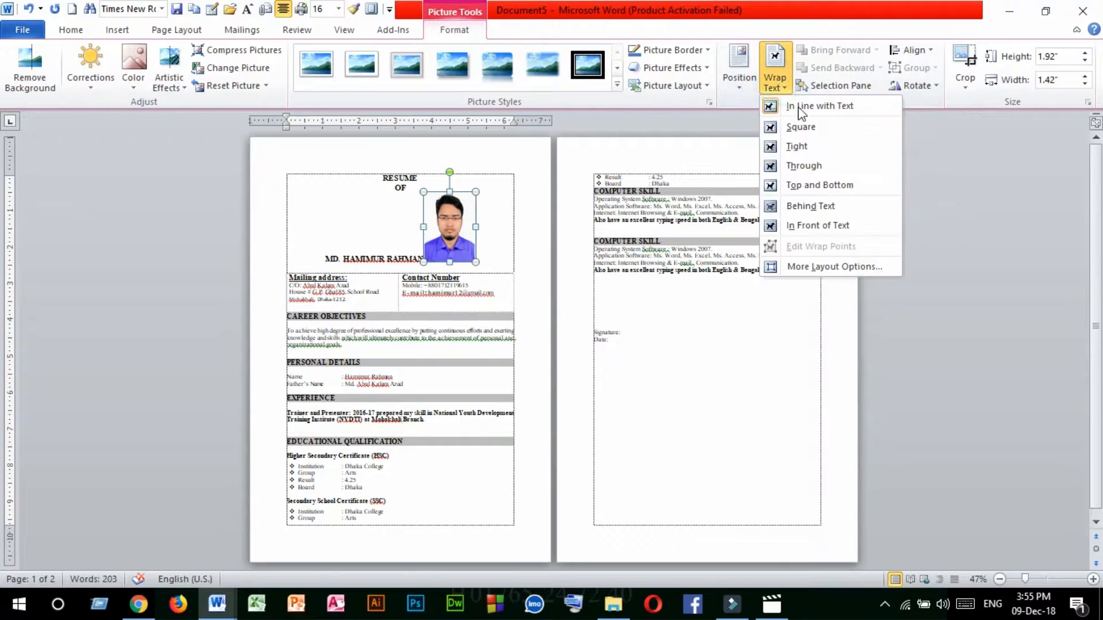
pyautogui.click(793, 208)
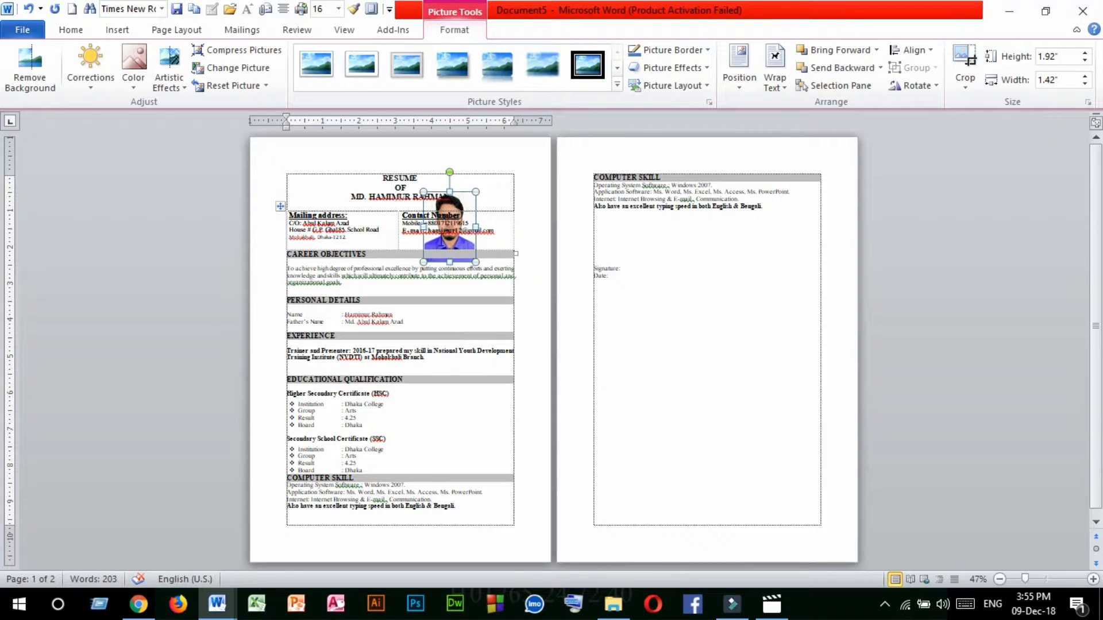
pyautogui.moveTo(460, 197); pyautogui.dragTo(510, 155)
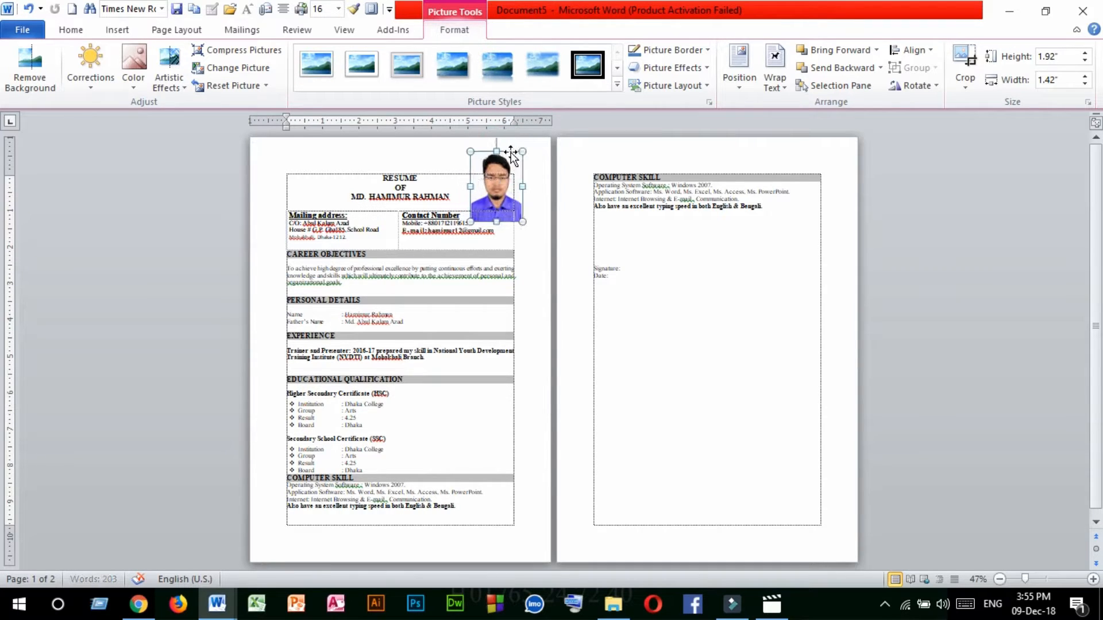
pyautogui.click(696, 332)
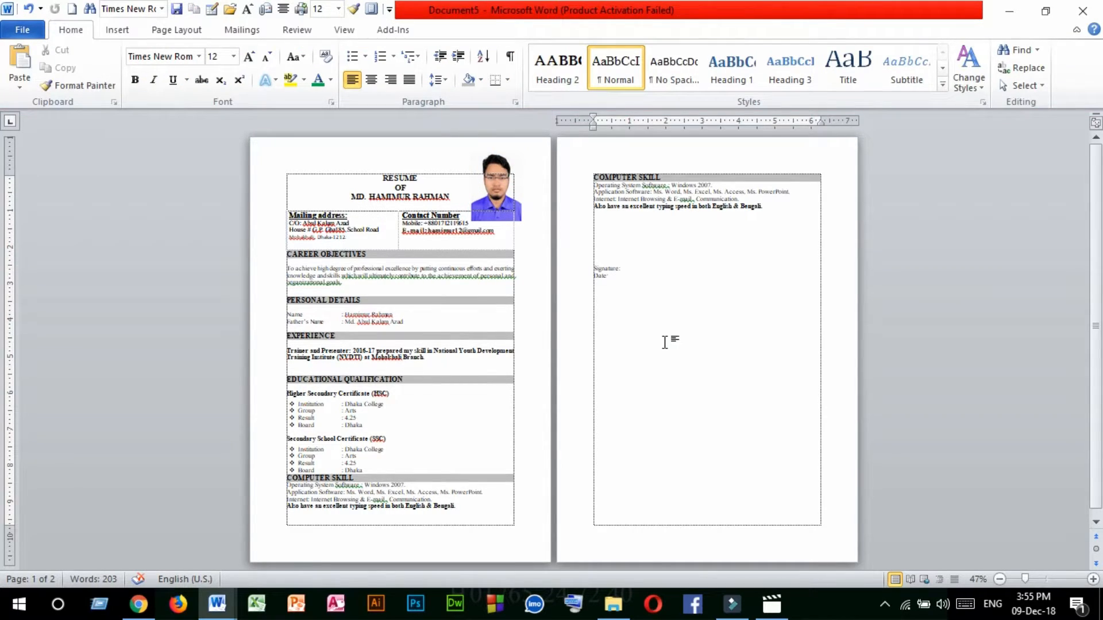